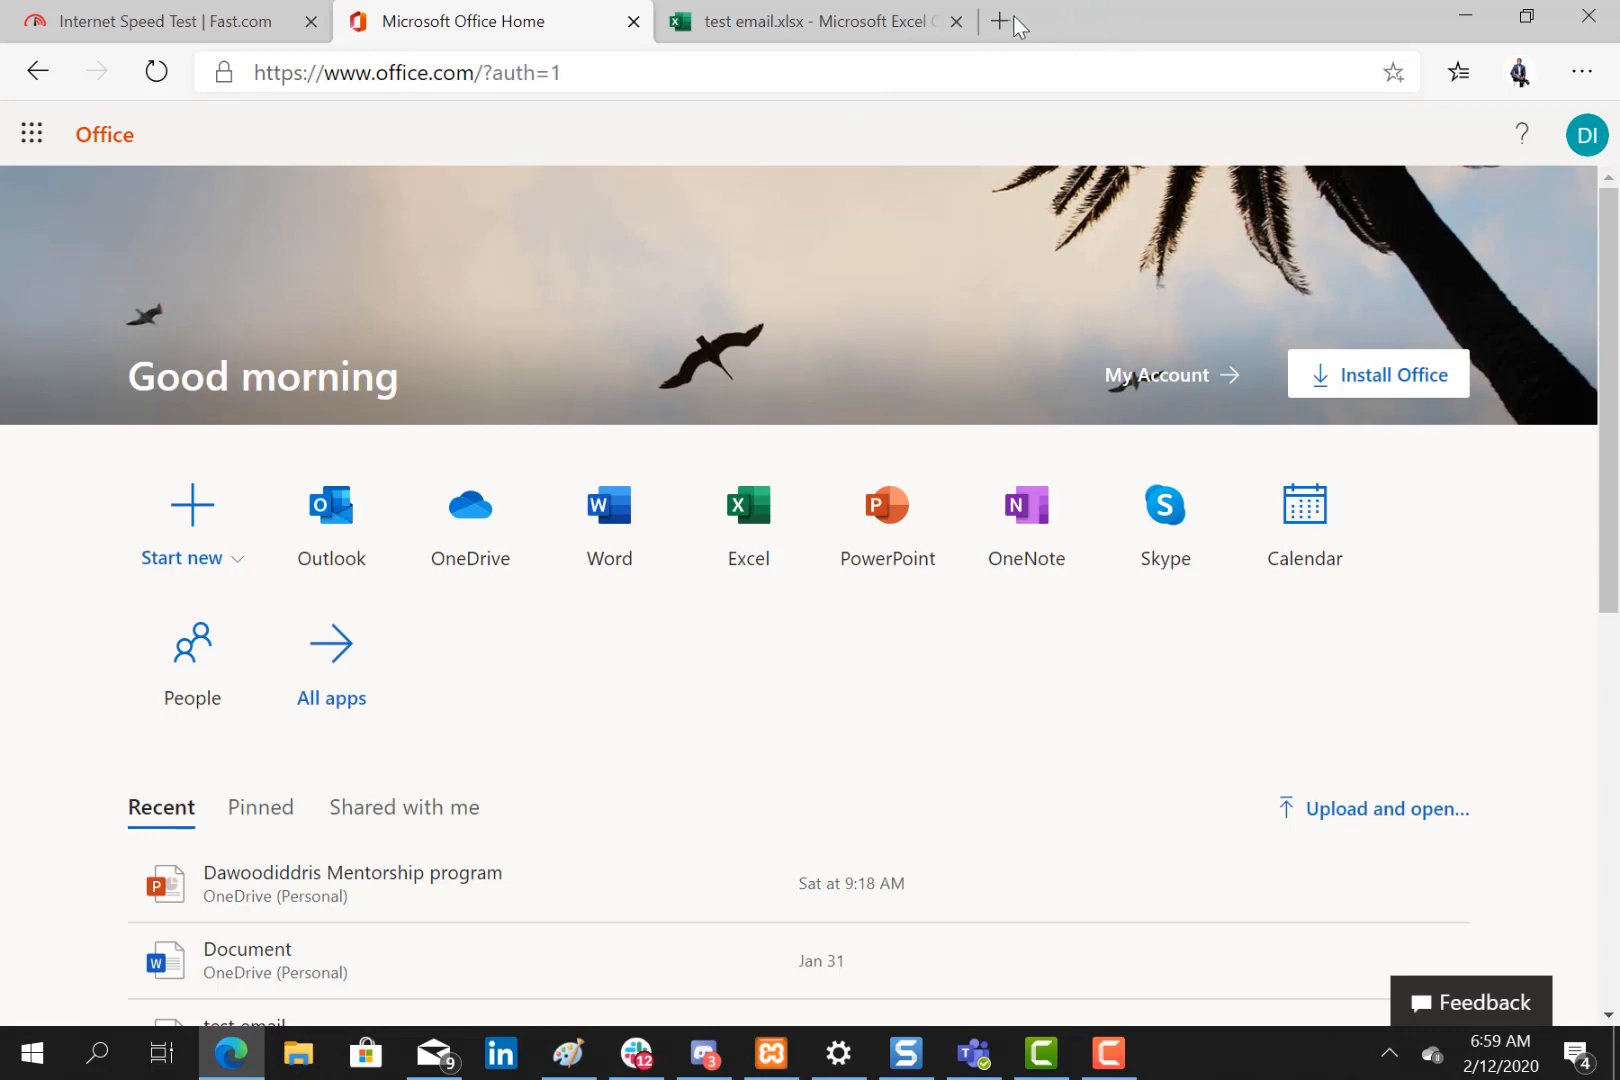
Load the Office home page with the address ending in ?auth=2 and open Power Automate from it.
{"action": "left_click", "coordinate": [1000, 21]}
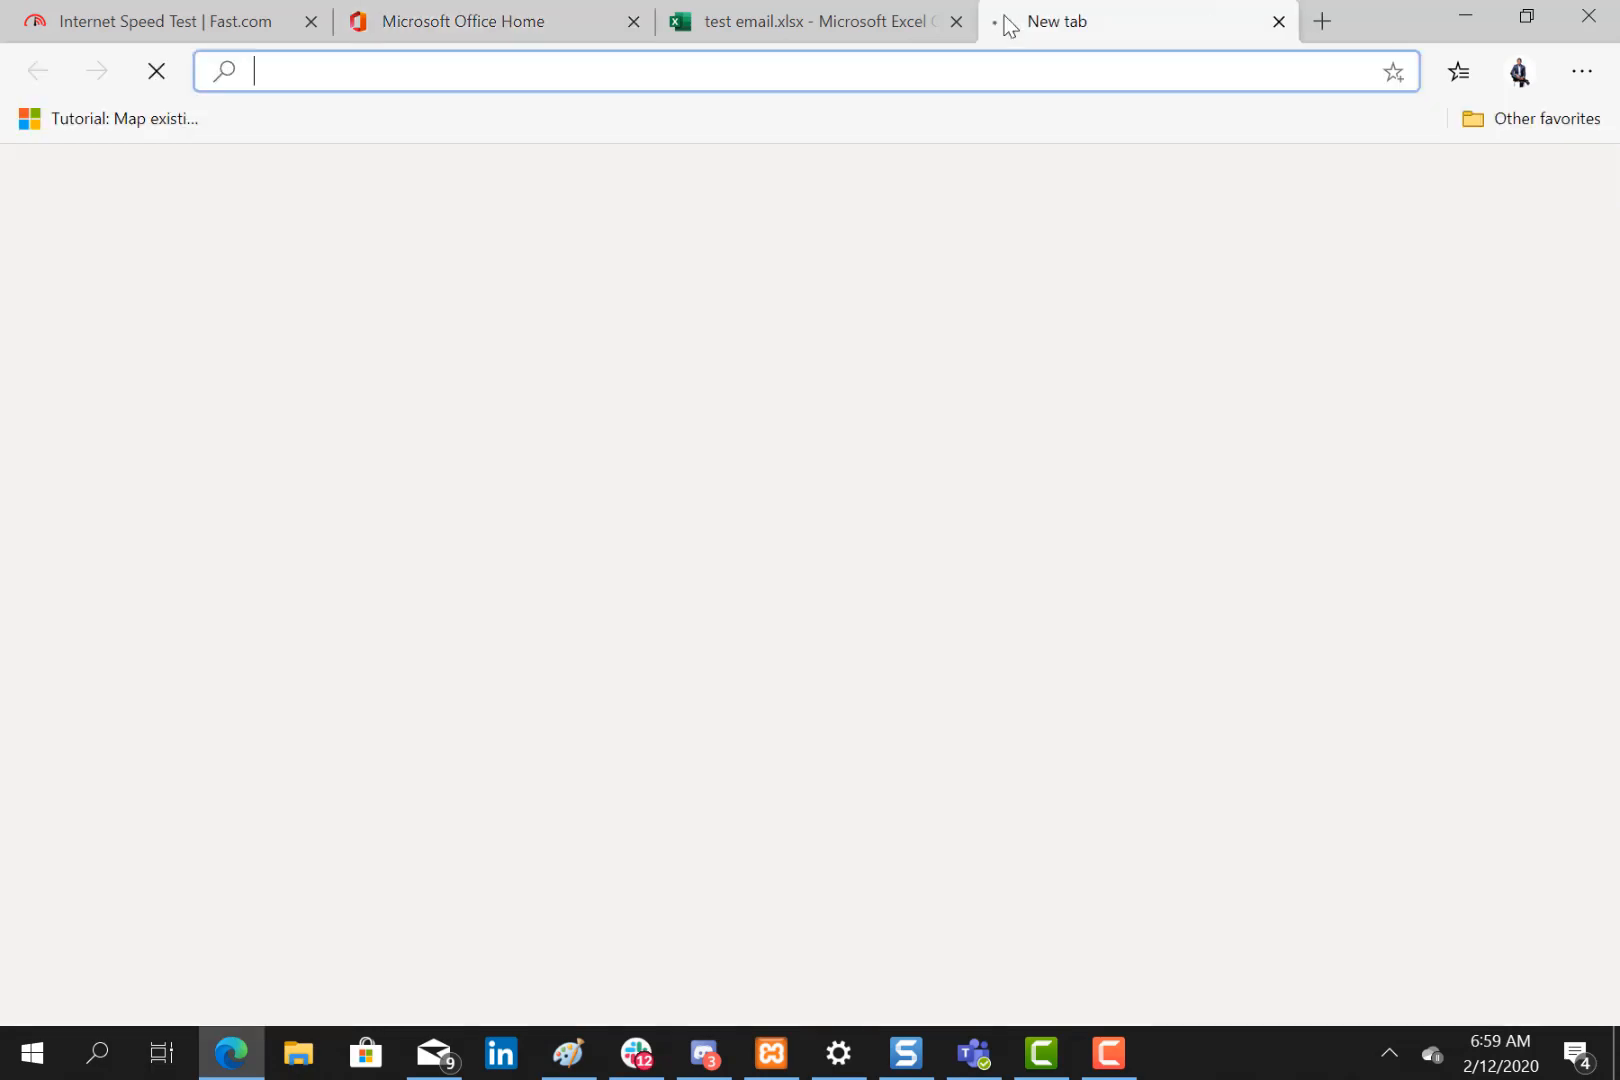
{"action": "left_click", "coordinate": [535, 16]}
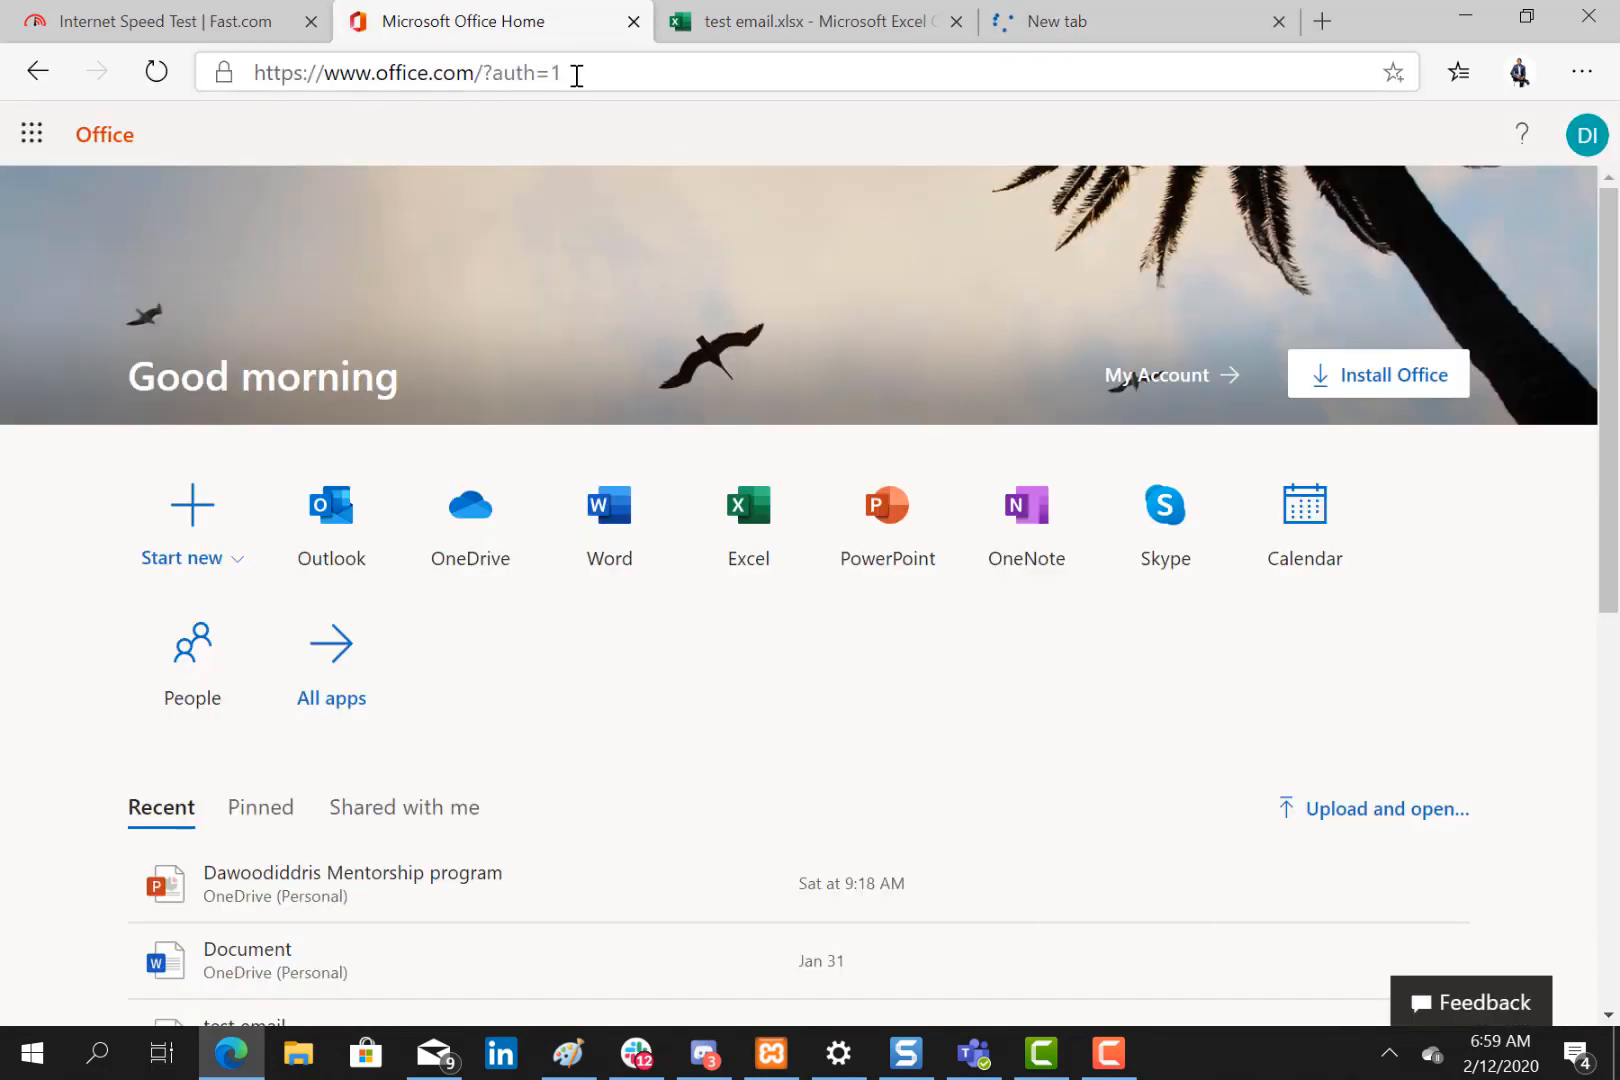
{"action": "left_click", "coordinate": [577, 75]}
{"action": "left_click", "coordinate": [577, 75]}
{"action": "key", "text": "BackSpace"}
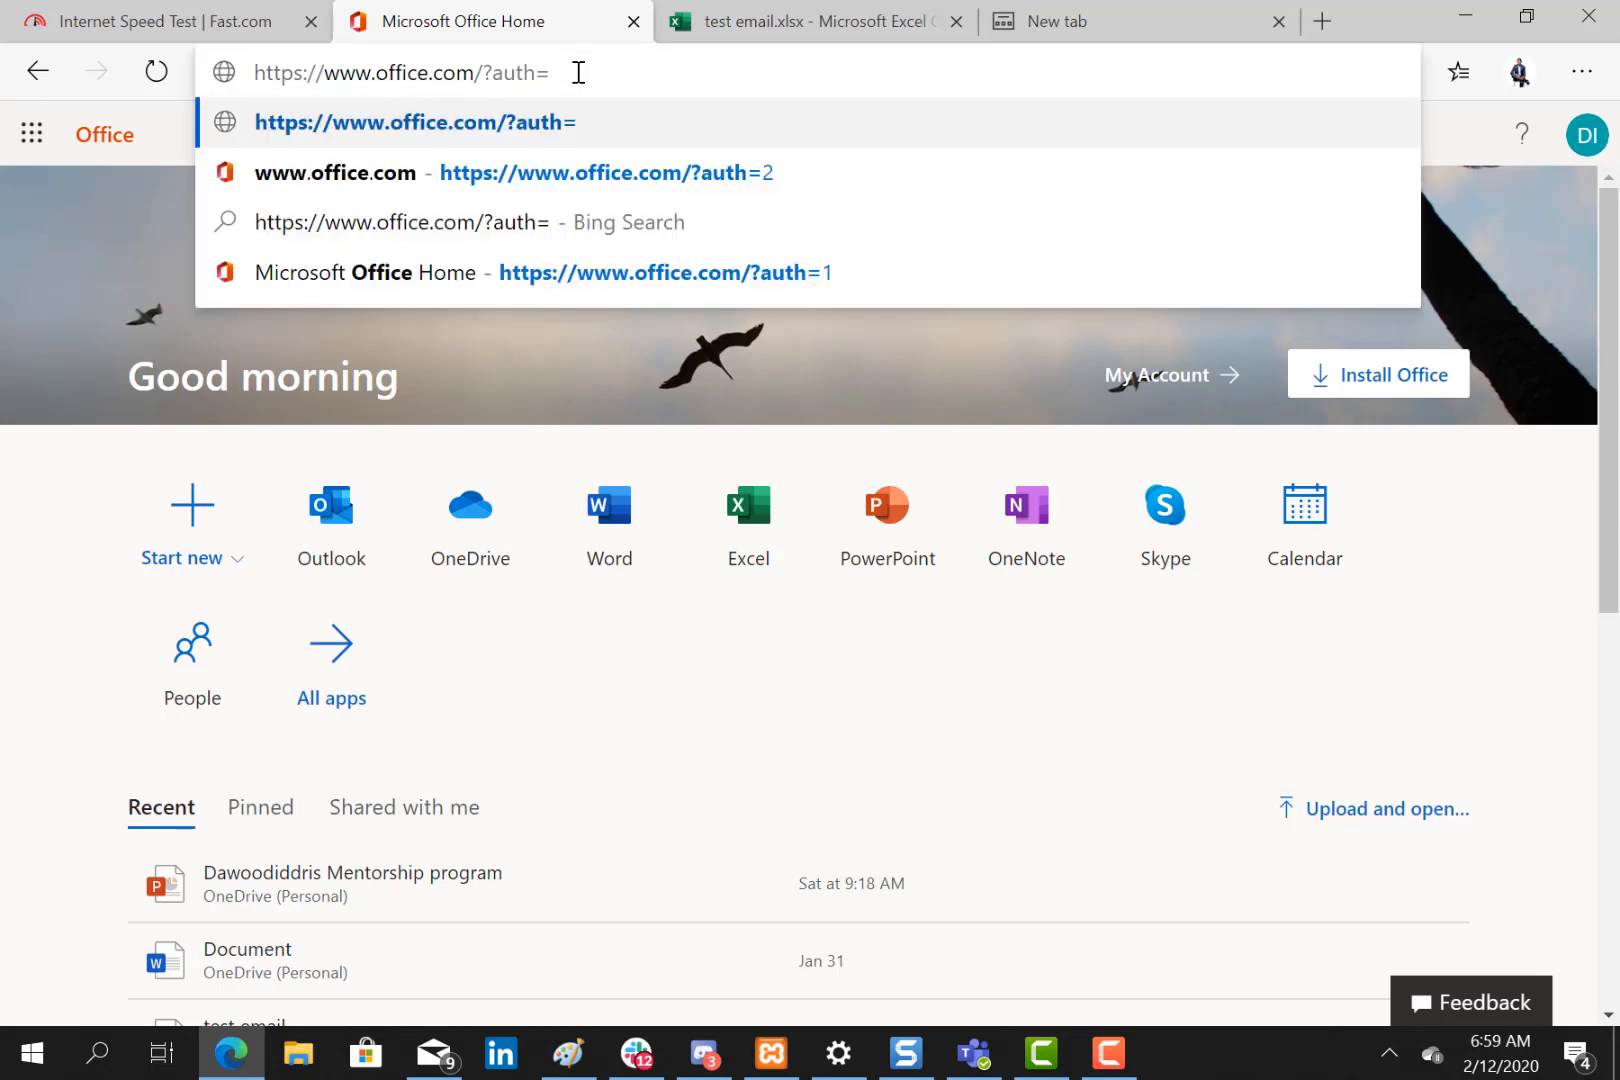
{"action": "type", "text": "2"}
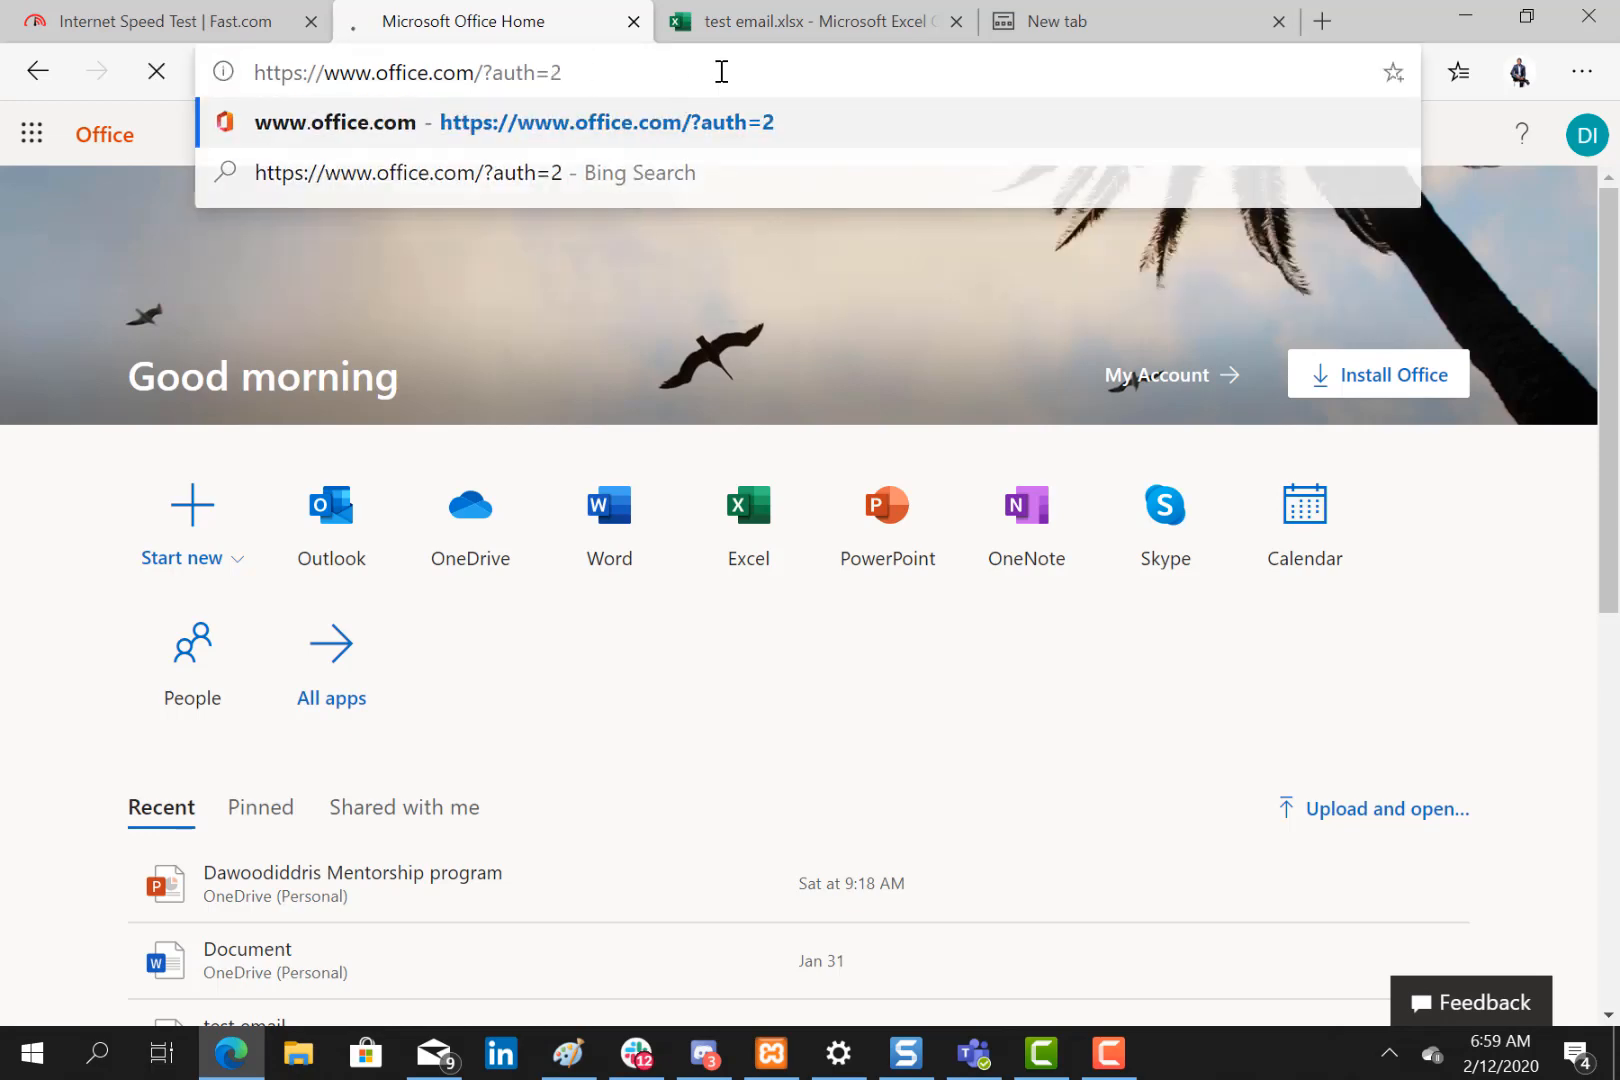
{"action": "key", "text": "Return"}
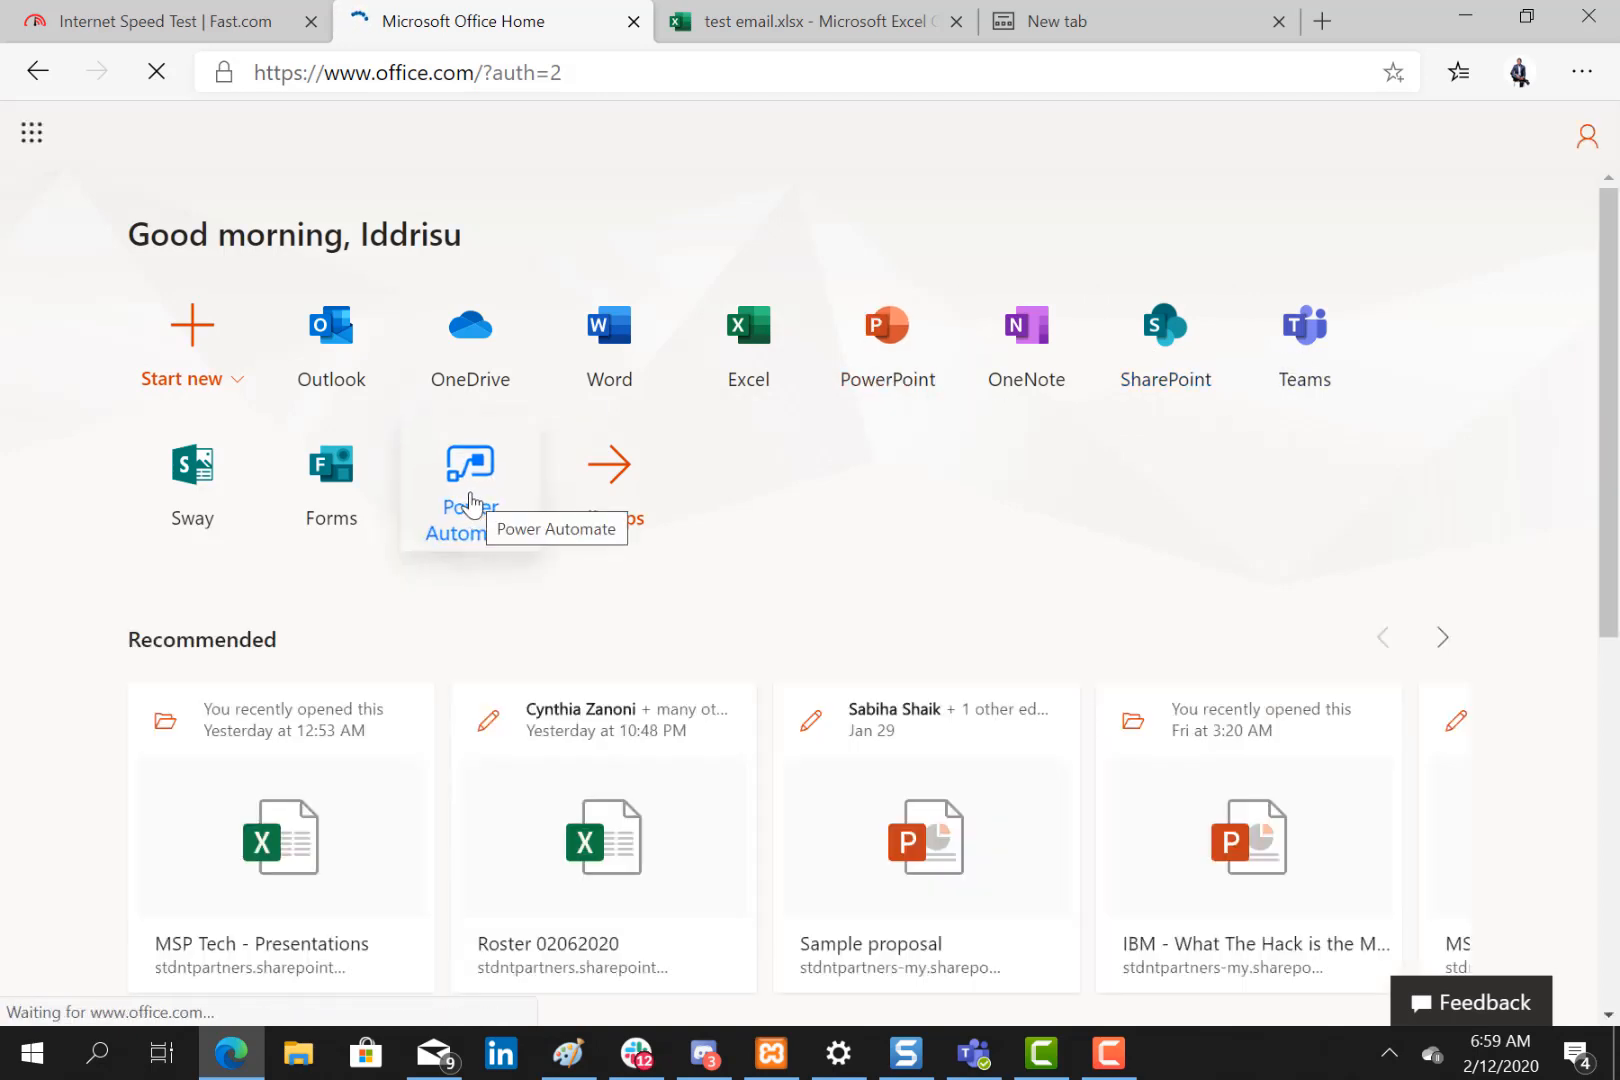
{"action": "left_click", "coordinate": [485, 518]}
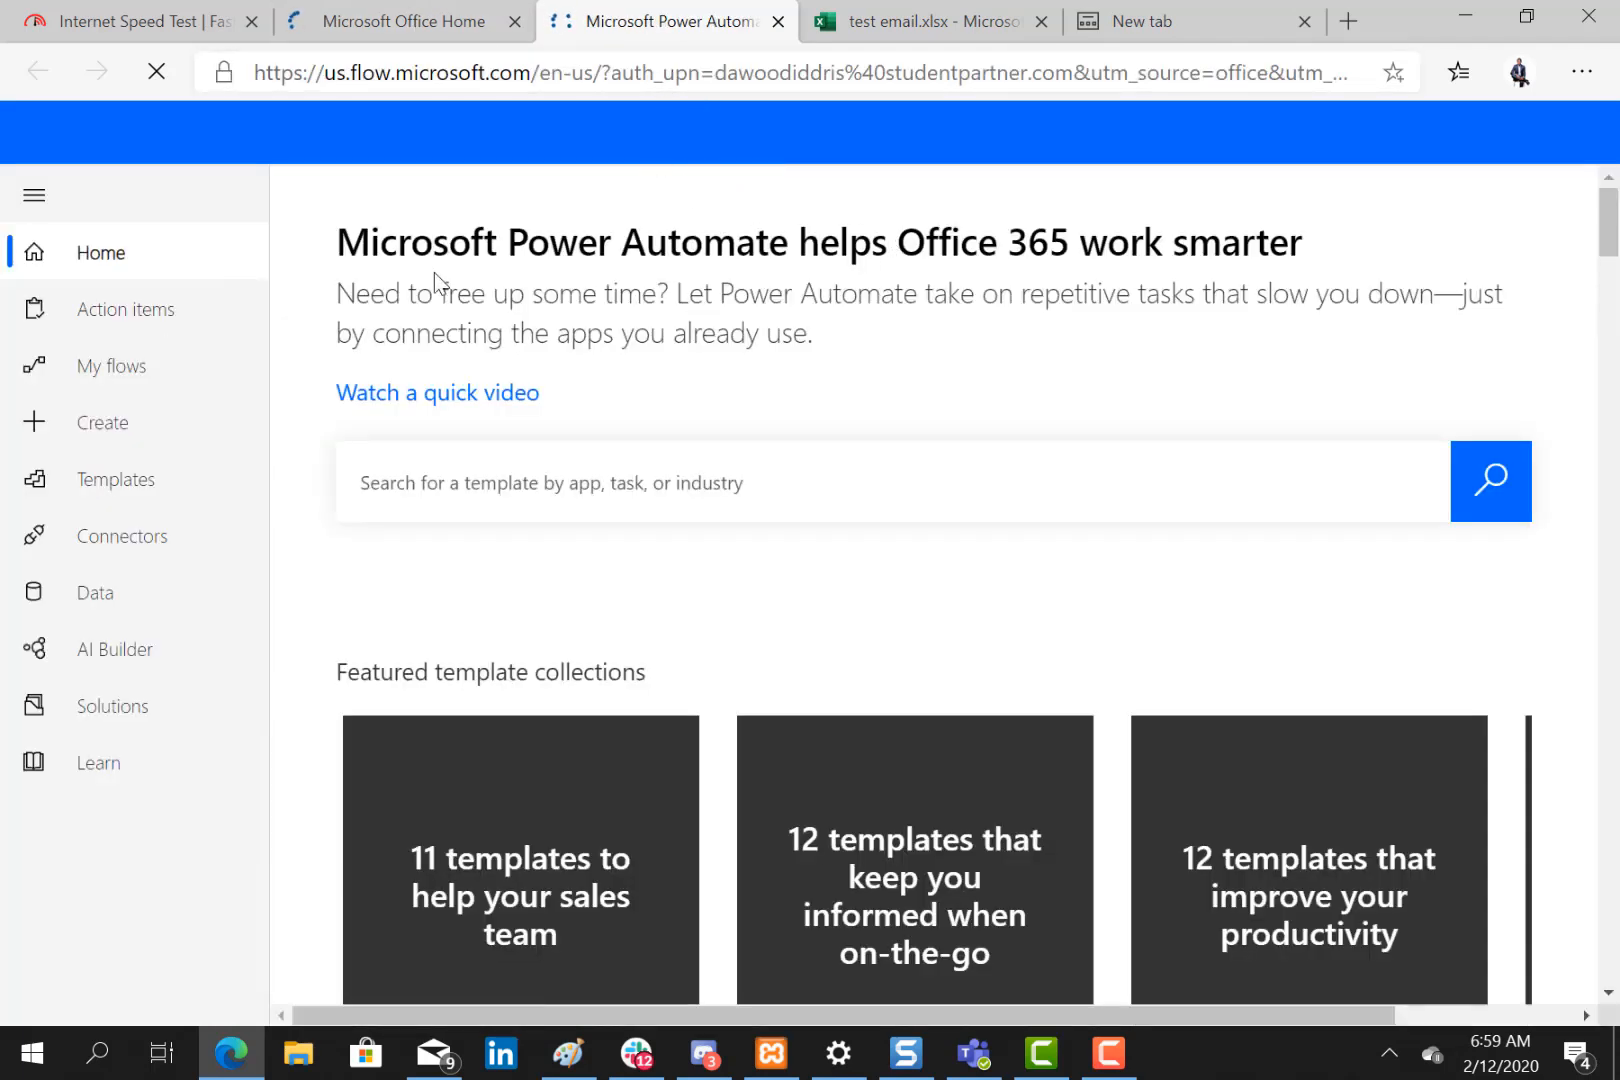
Review the promo code and email columns in the test email.xlsx workbook, and return to Power Automate.
{"action": "left_click", "coordinate": [907, 25]}
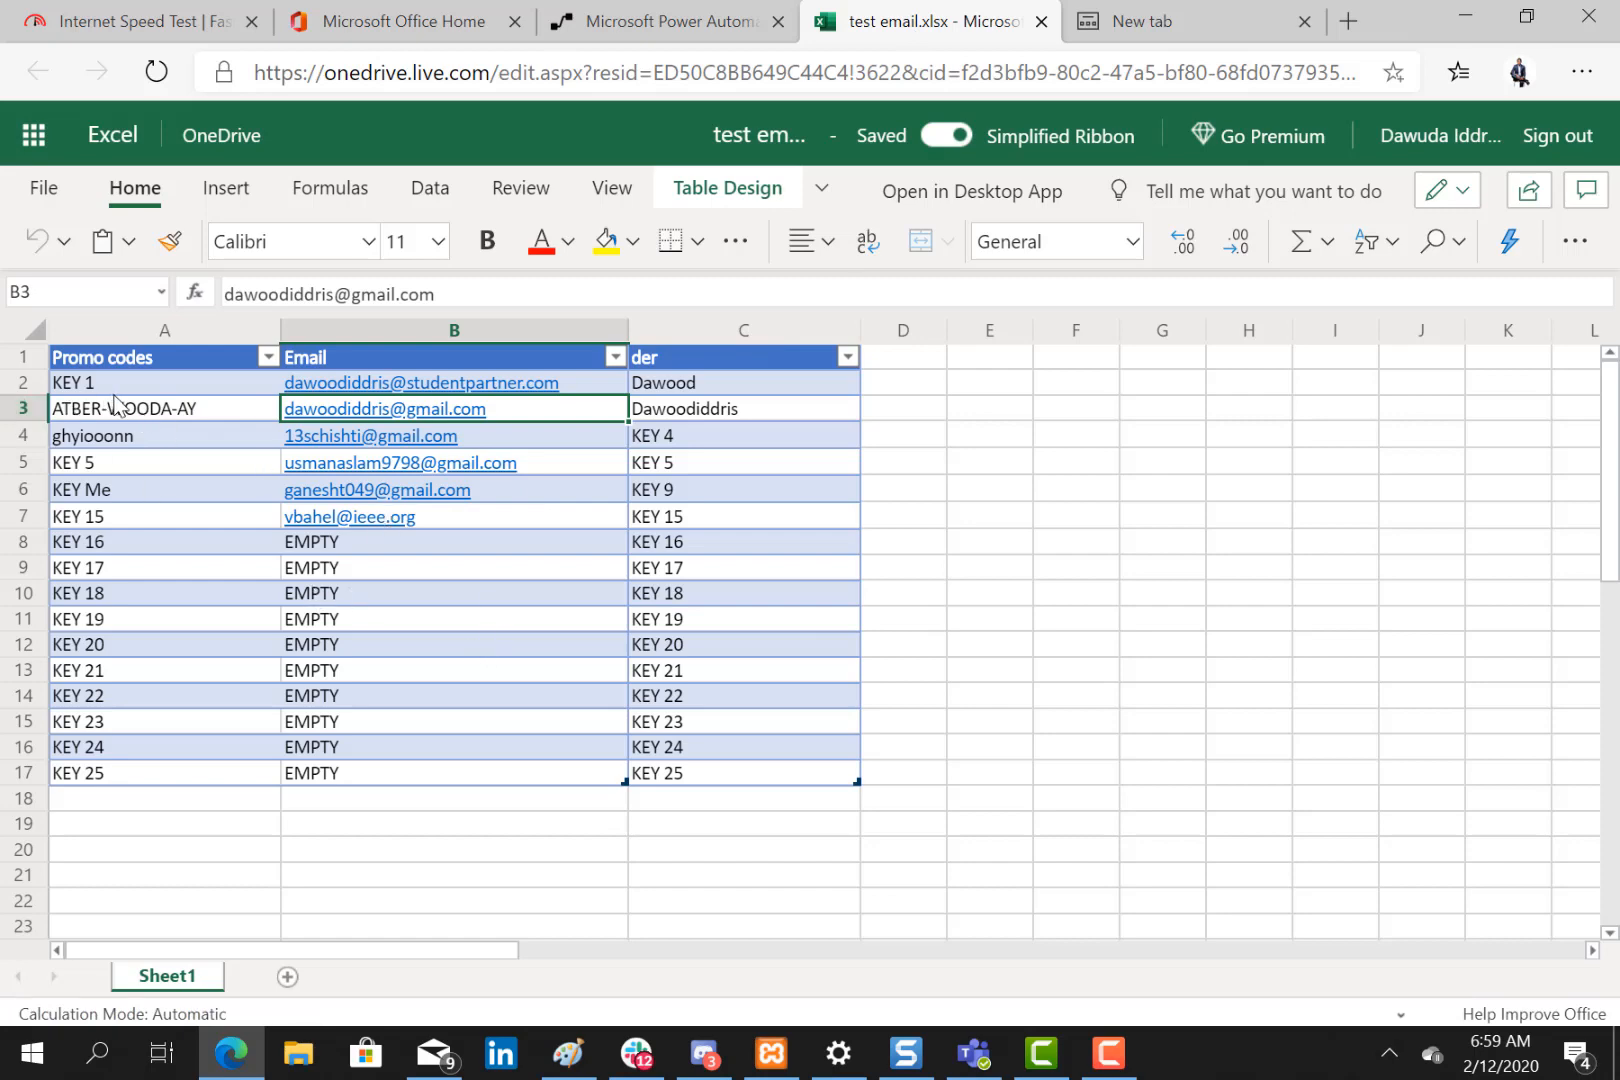
{"action": "left_click", "coordinate": [111, 393]}
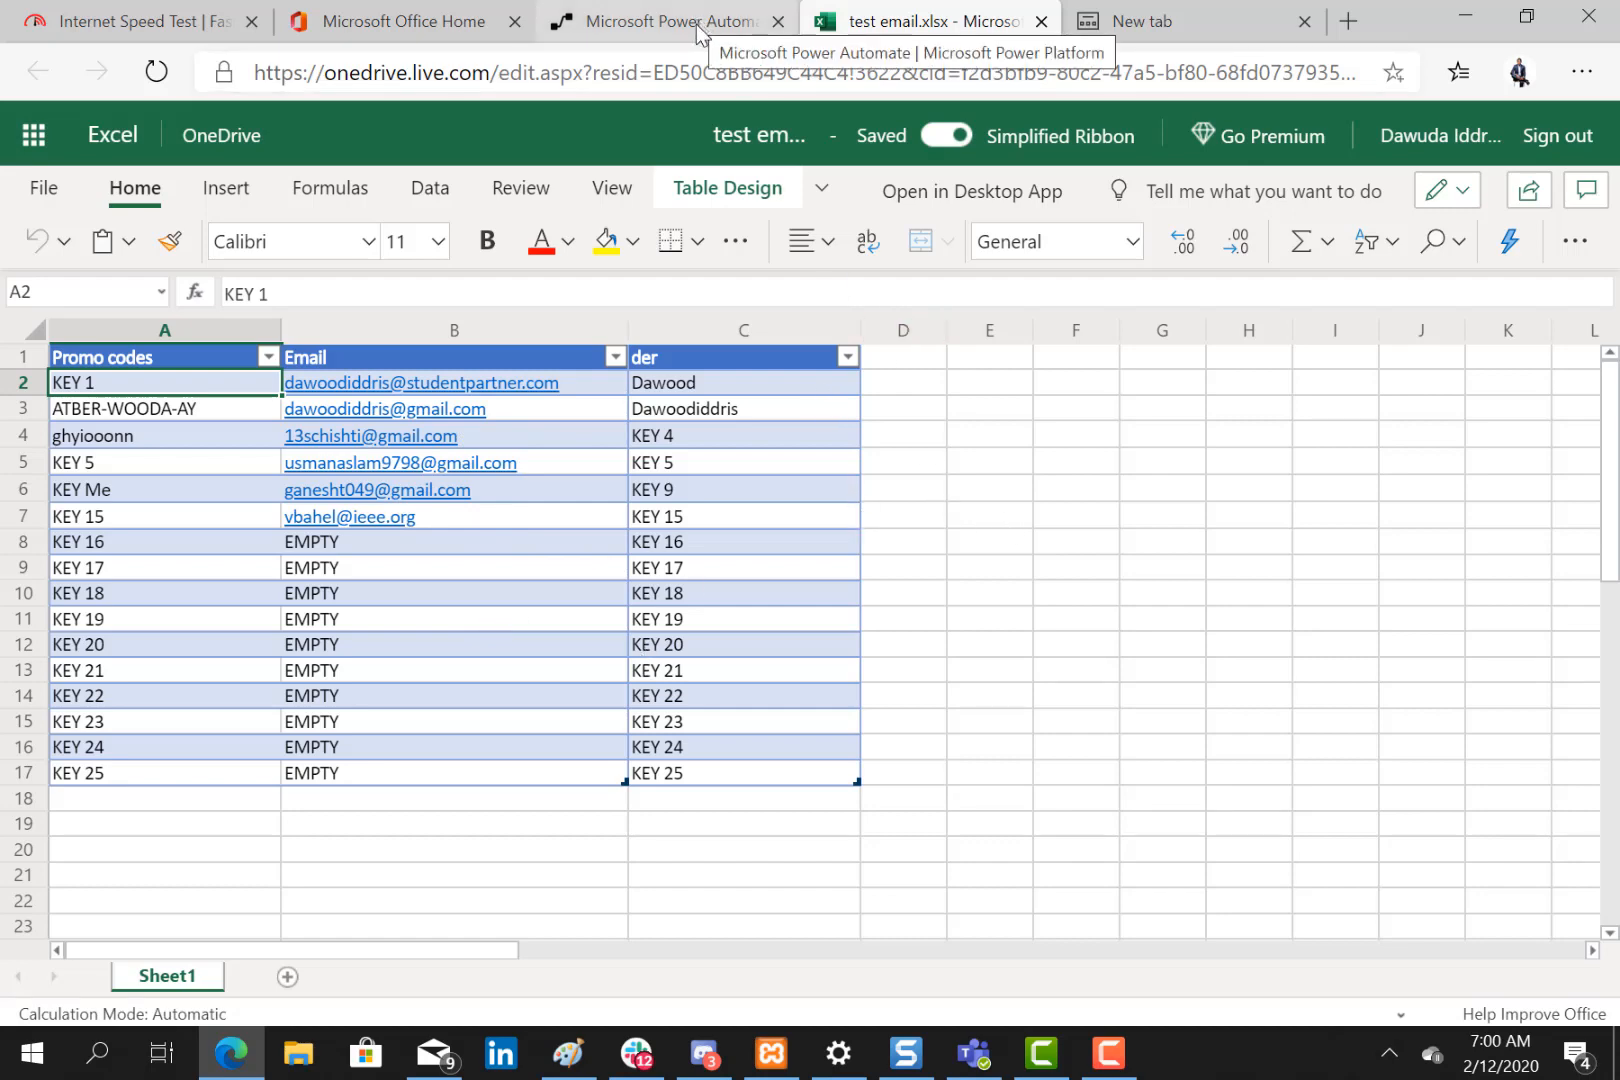
{"action": "left_click", "coordinate": [648, 22]}
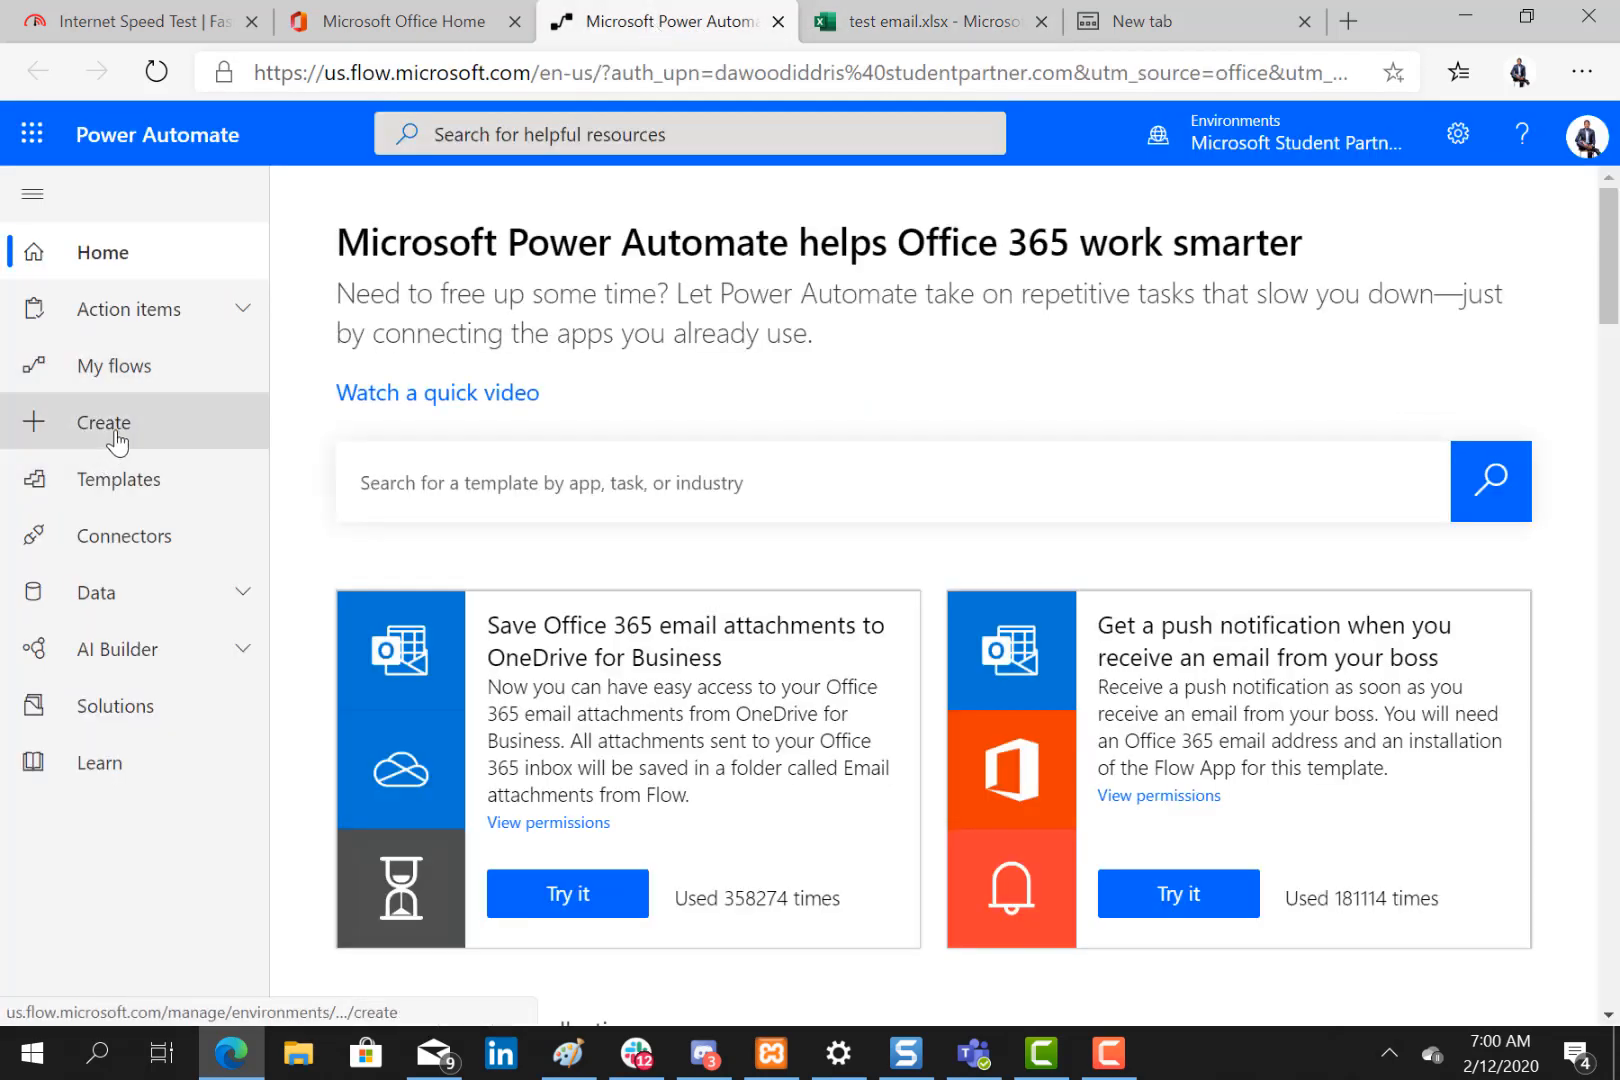
Create an instant flow named Custom Email Sender that uses the Manually trigger a flow trigger.
{"action": "left_click", "coordinate": [115, 433]}
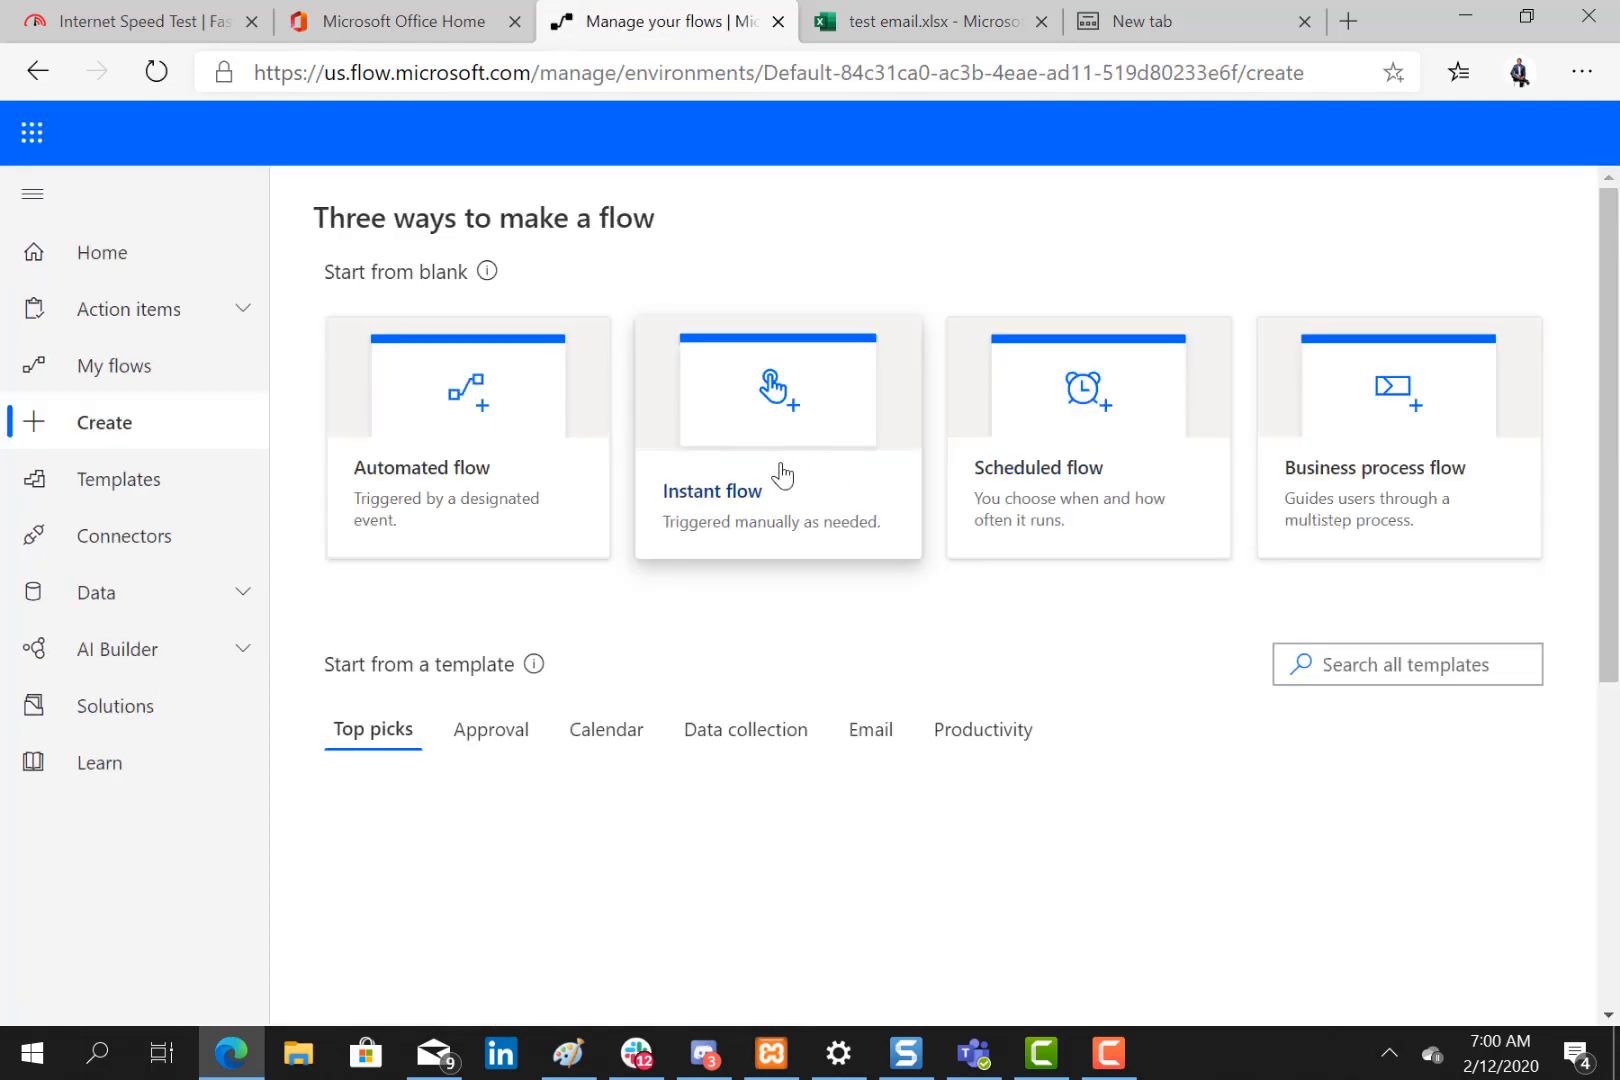
{"action": "left_click", "coordinate": [782, 475]}
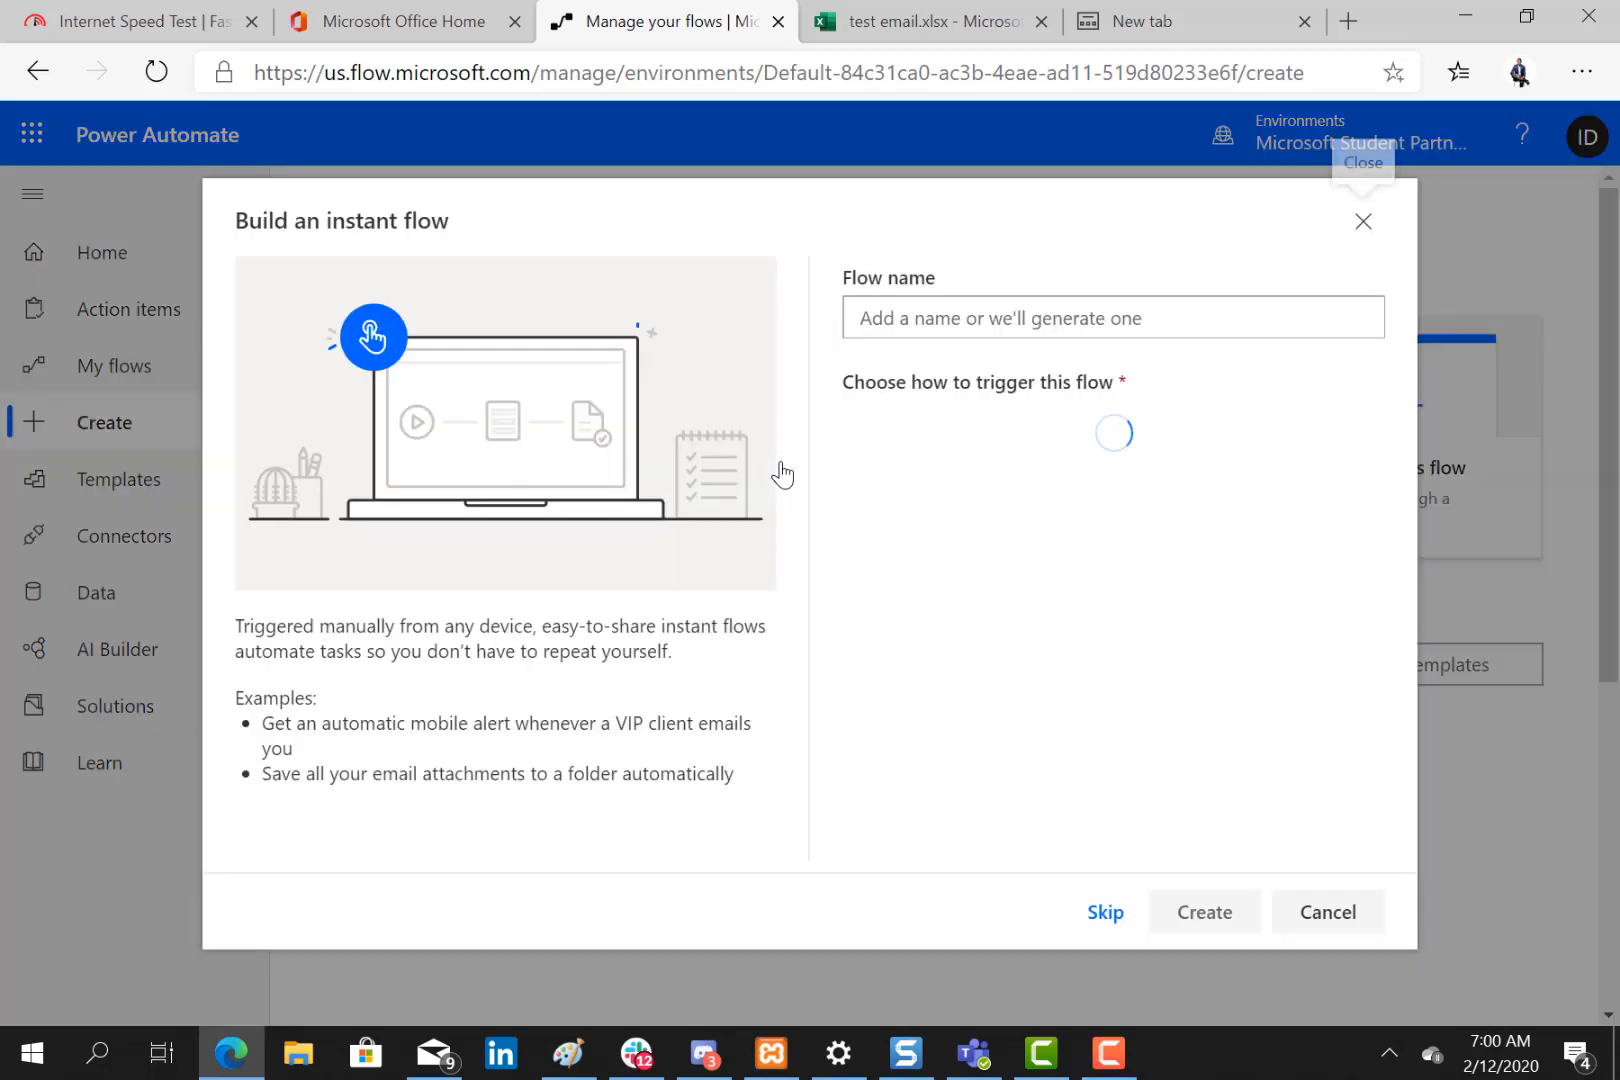
{"action": "left_click", "coordinate": [992, 315]}
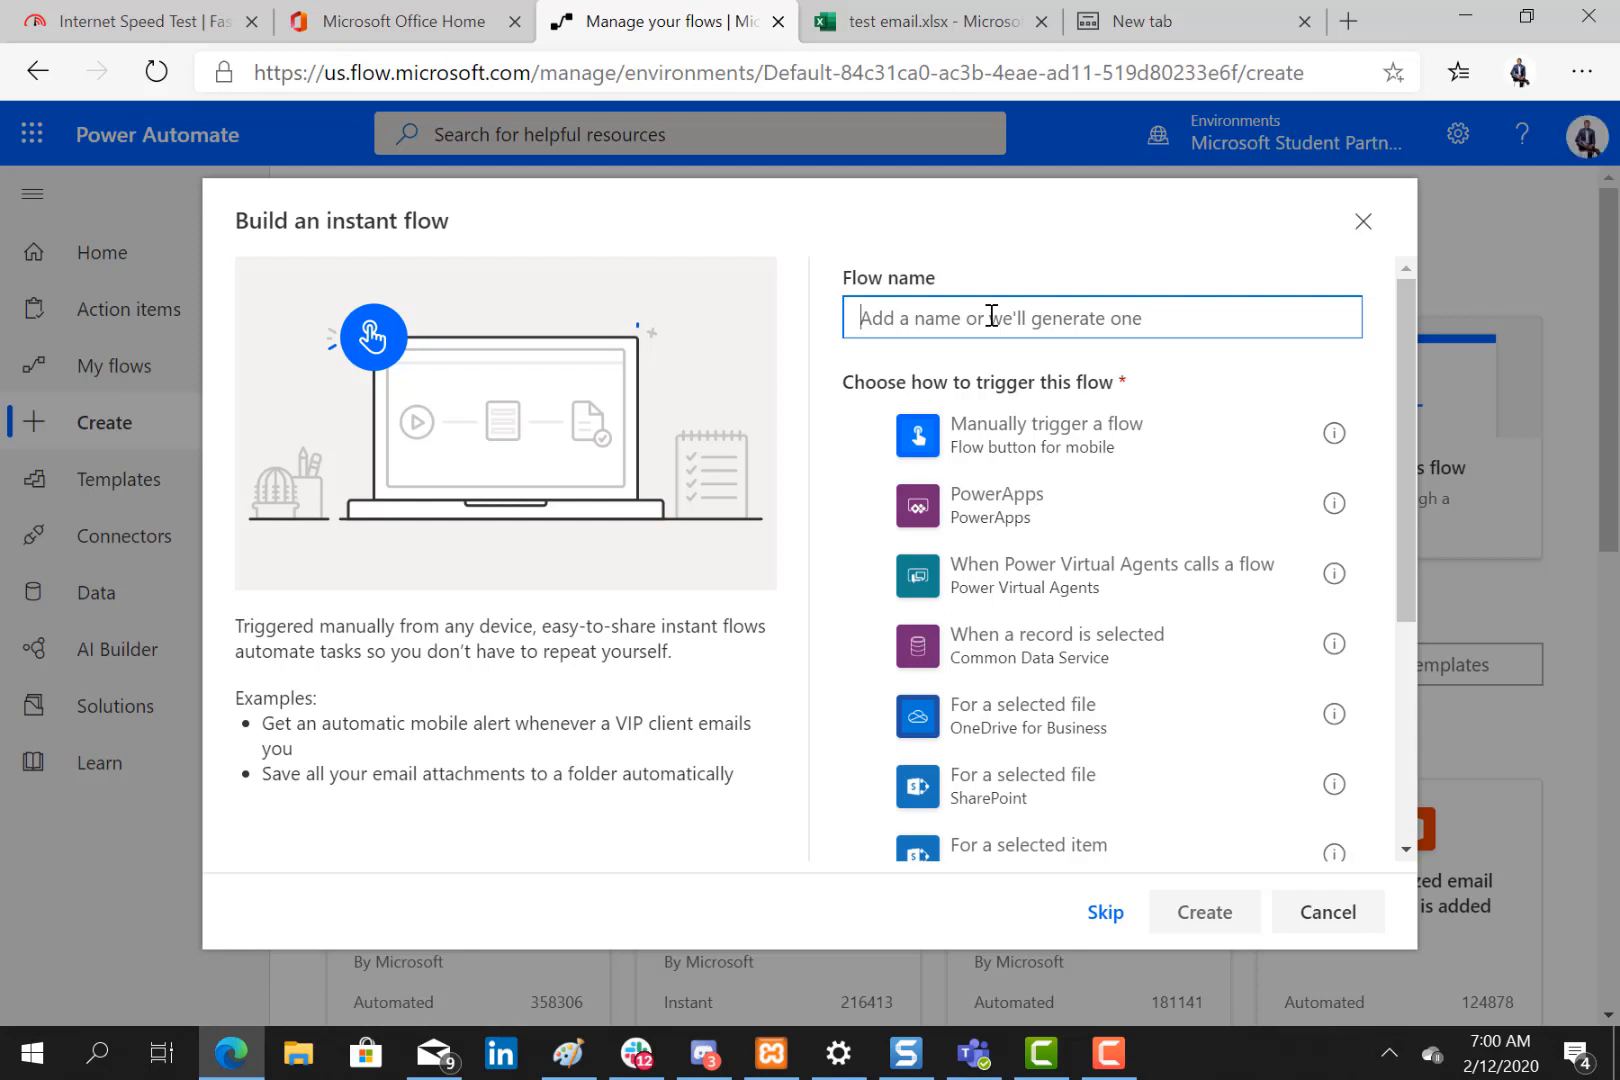
{"action": "type", "text": "Custom Email Sender"}
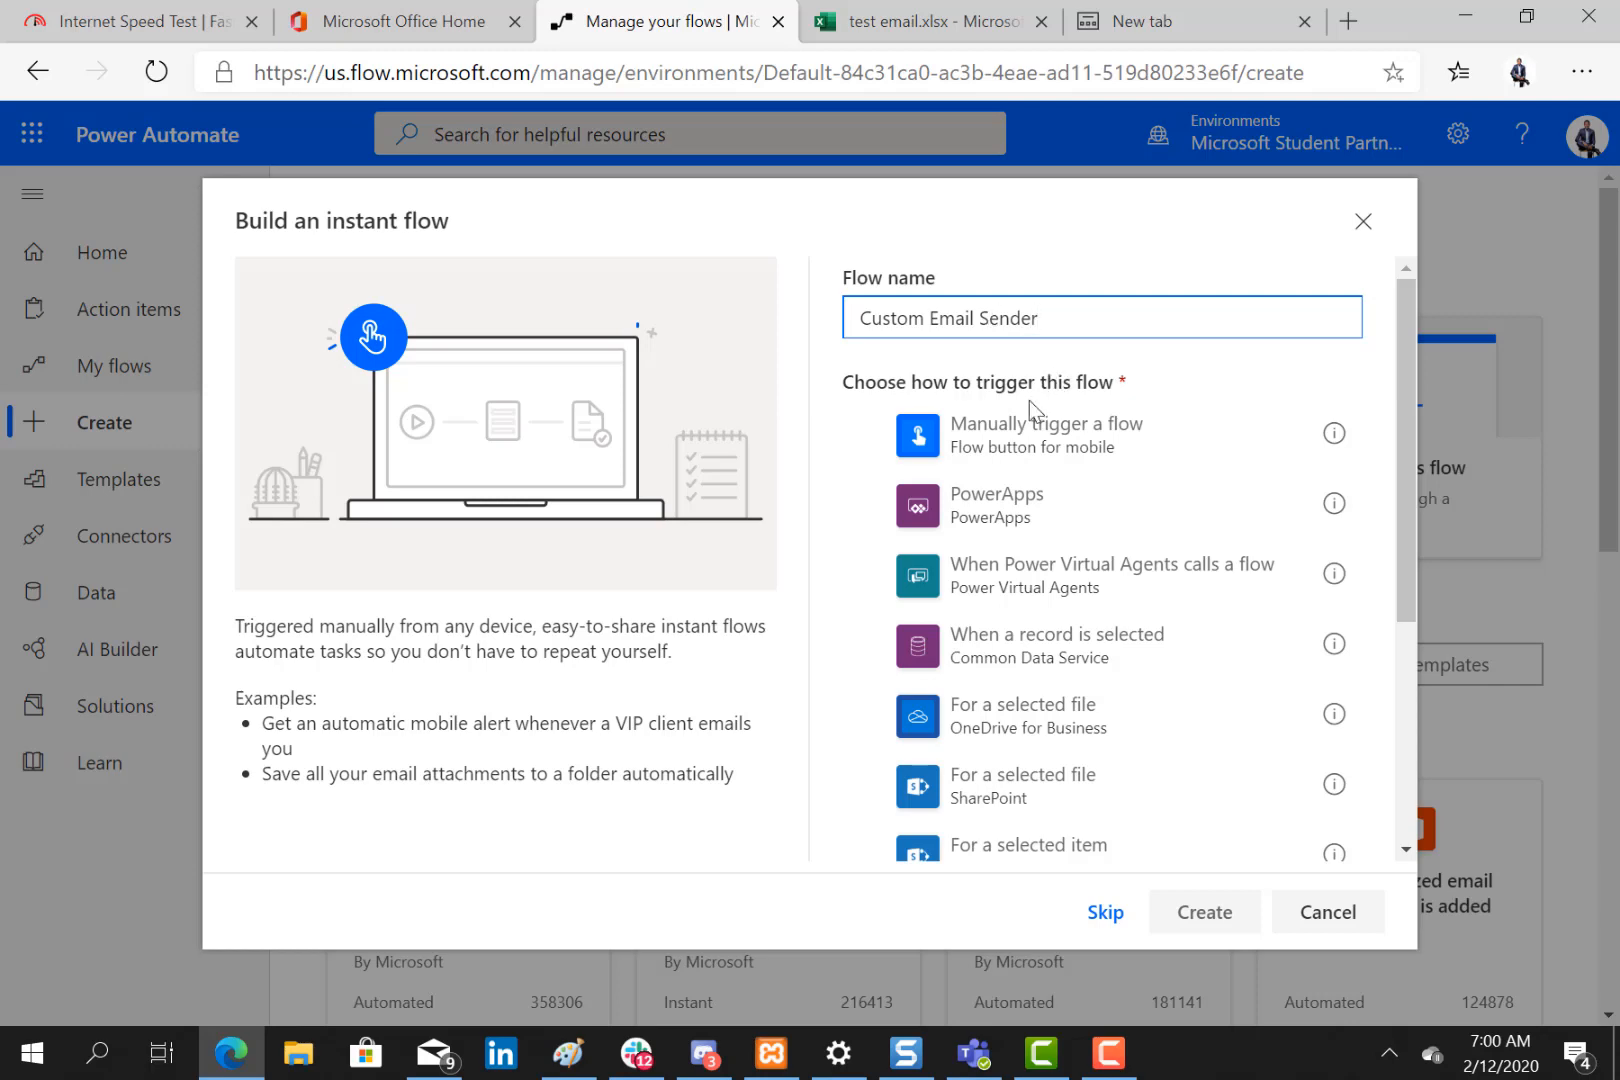
{"action": "left_click", "coordinate": [1015, 432]}
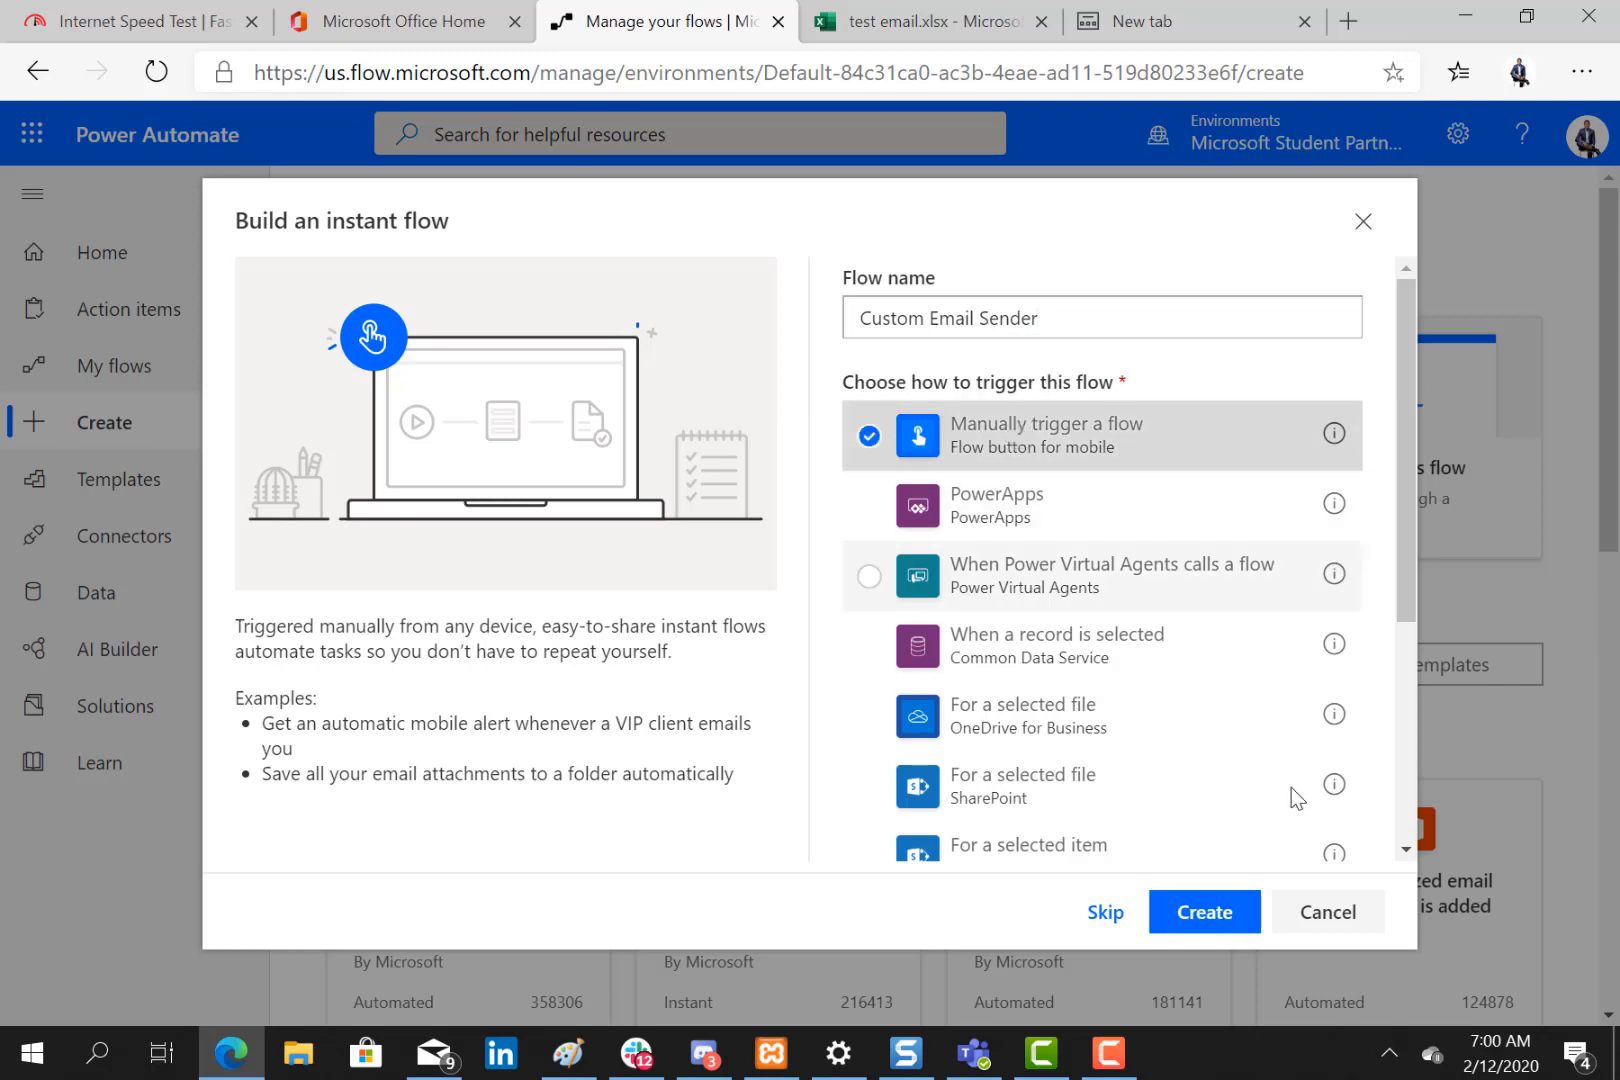
{"action": "left_click", "coordinate": [1205, 912]}
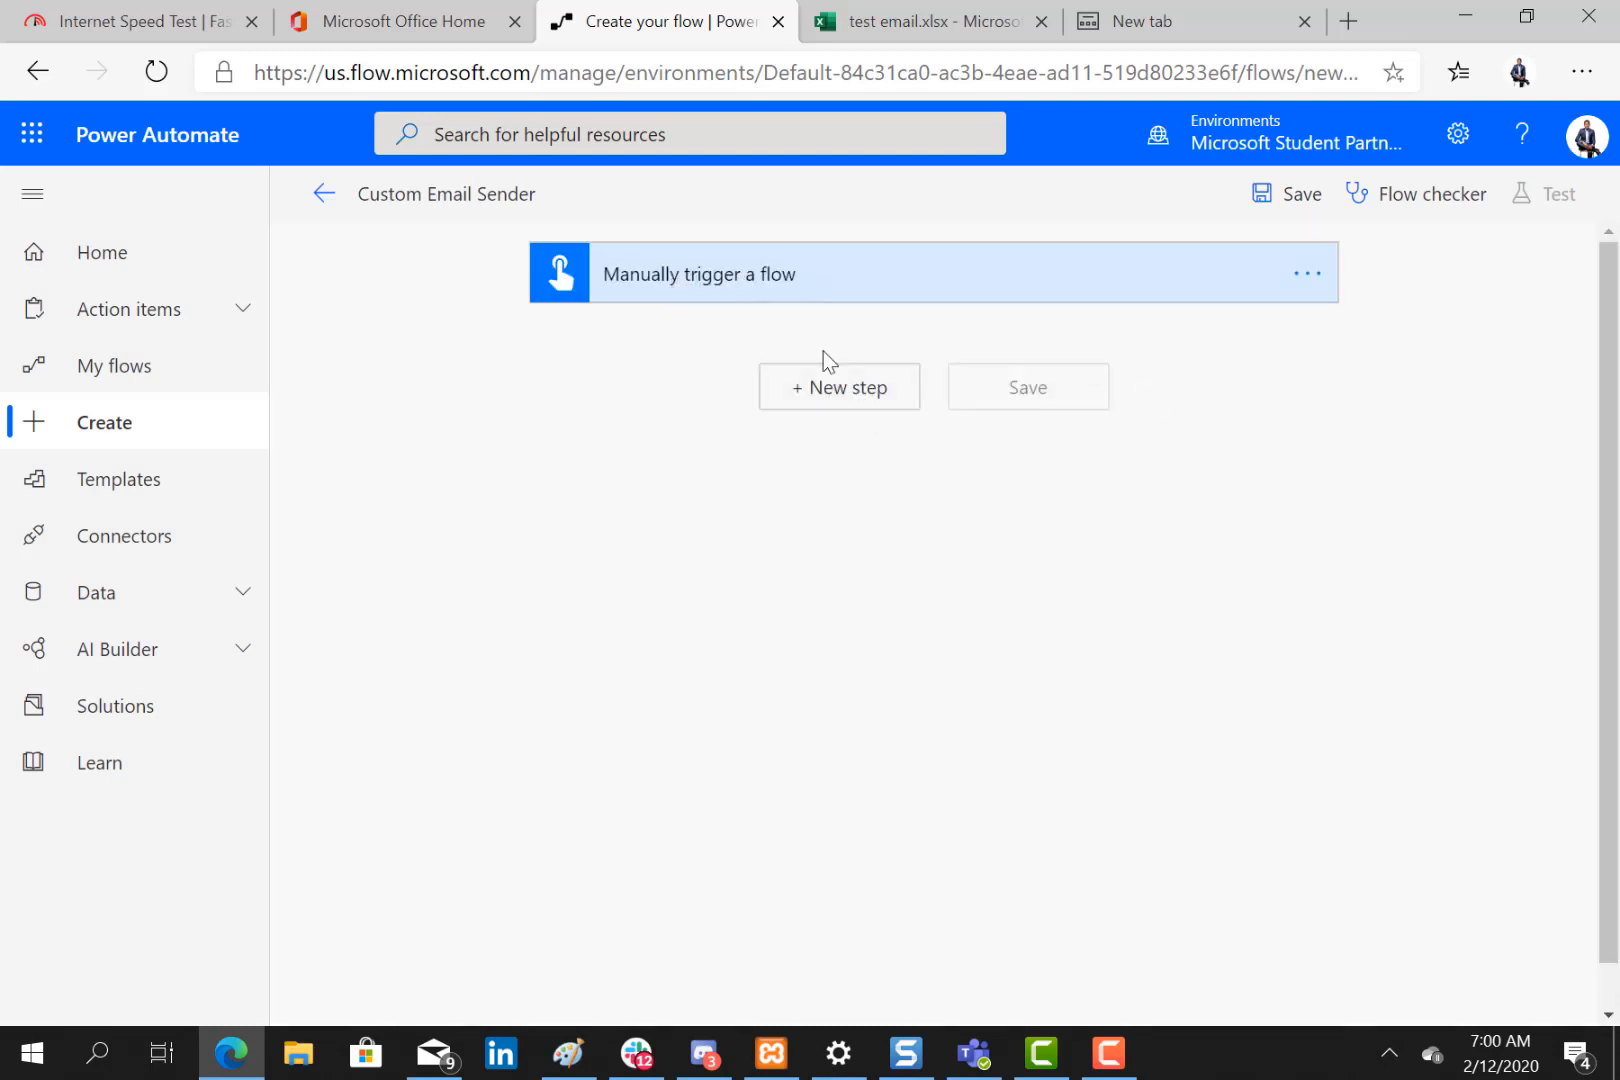
Search for "list rows" and add the Excel Online (OneDrive) List rows present in a table action after the trigger.
{"action": "left_click", "coordinate": [848, 393]}
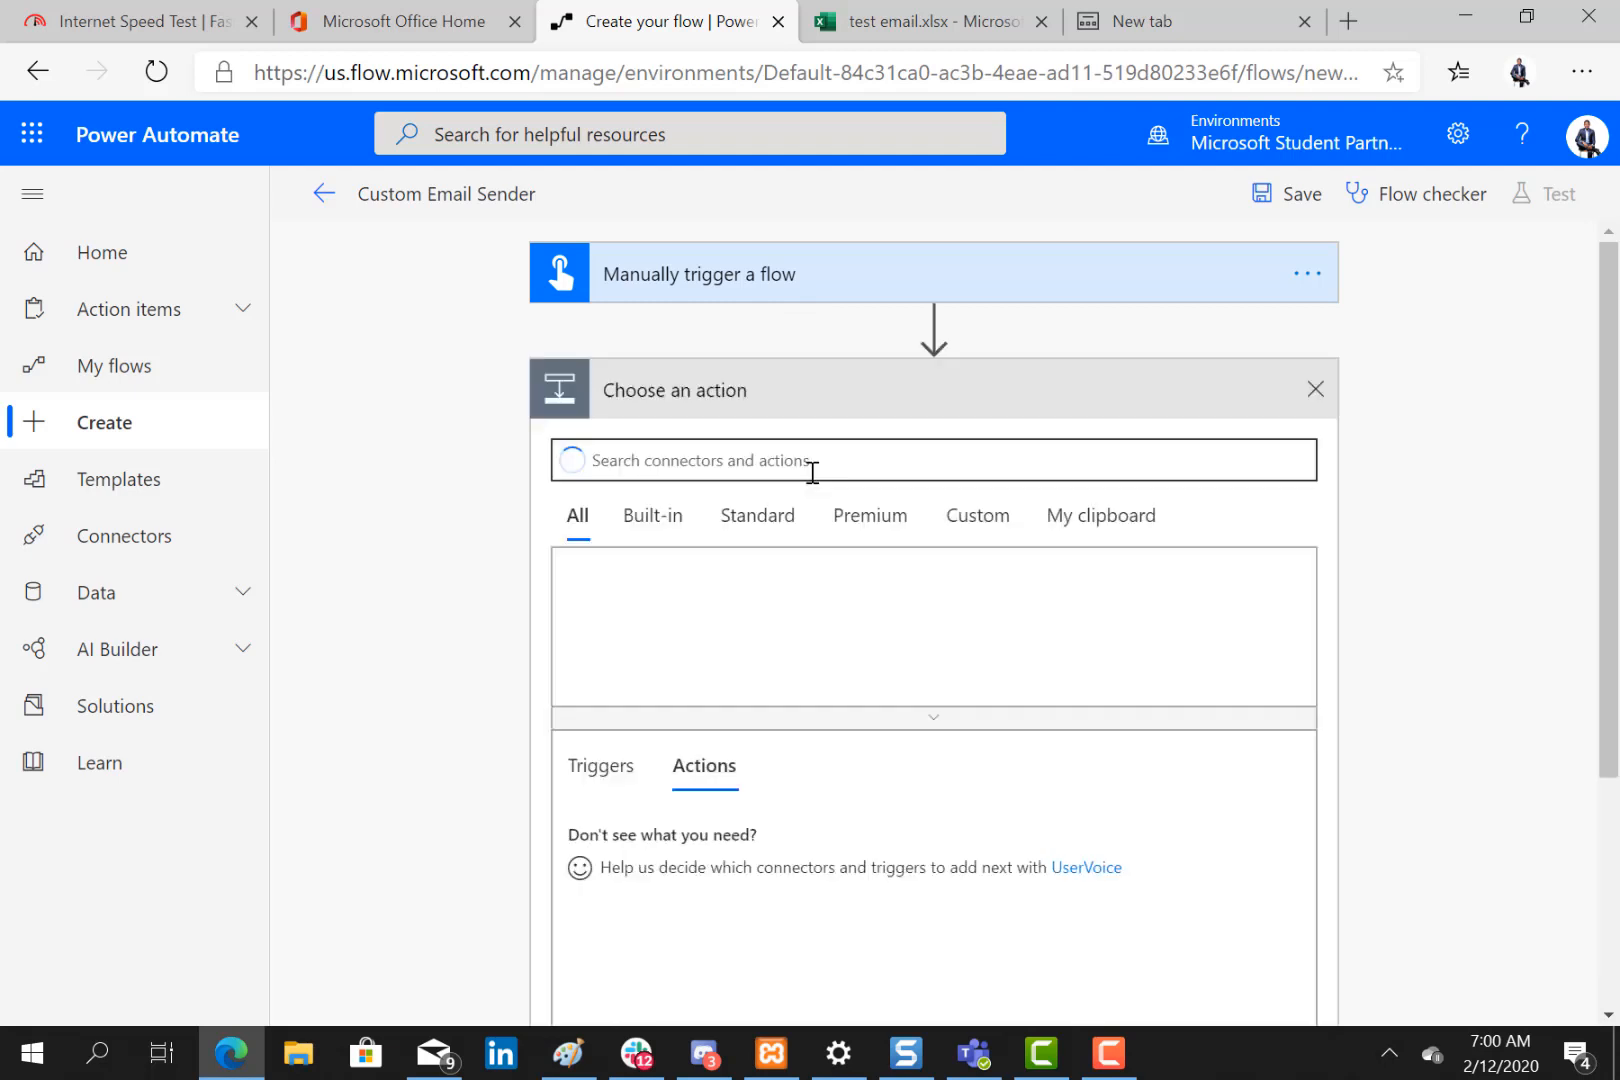
{"action": "left_click", "coordinate": [723, 458]}
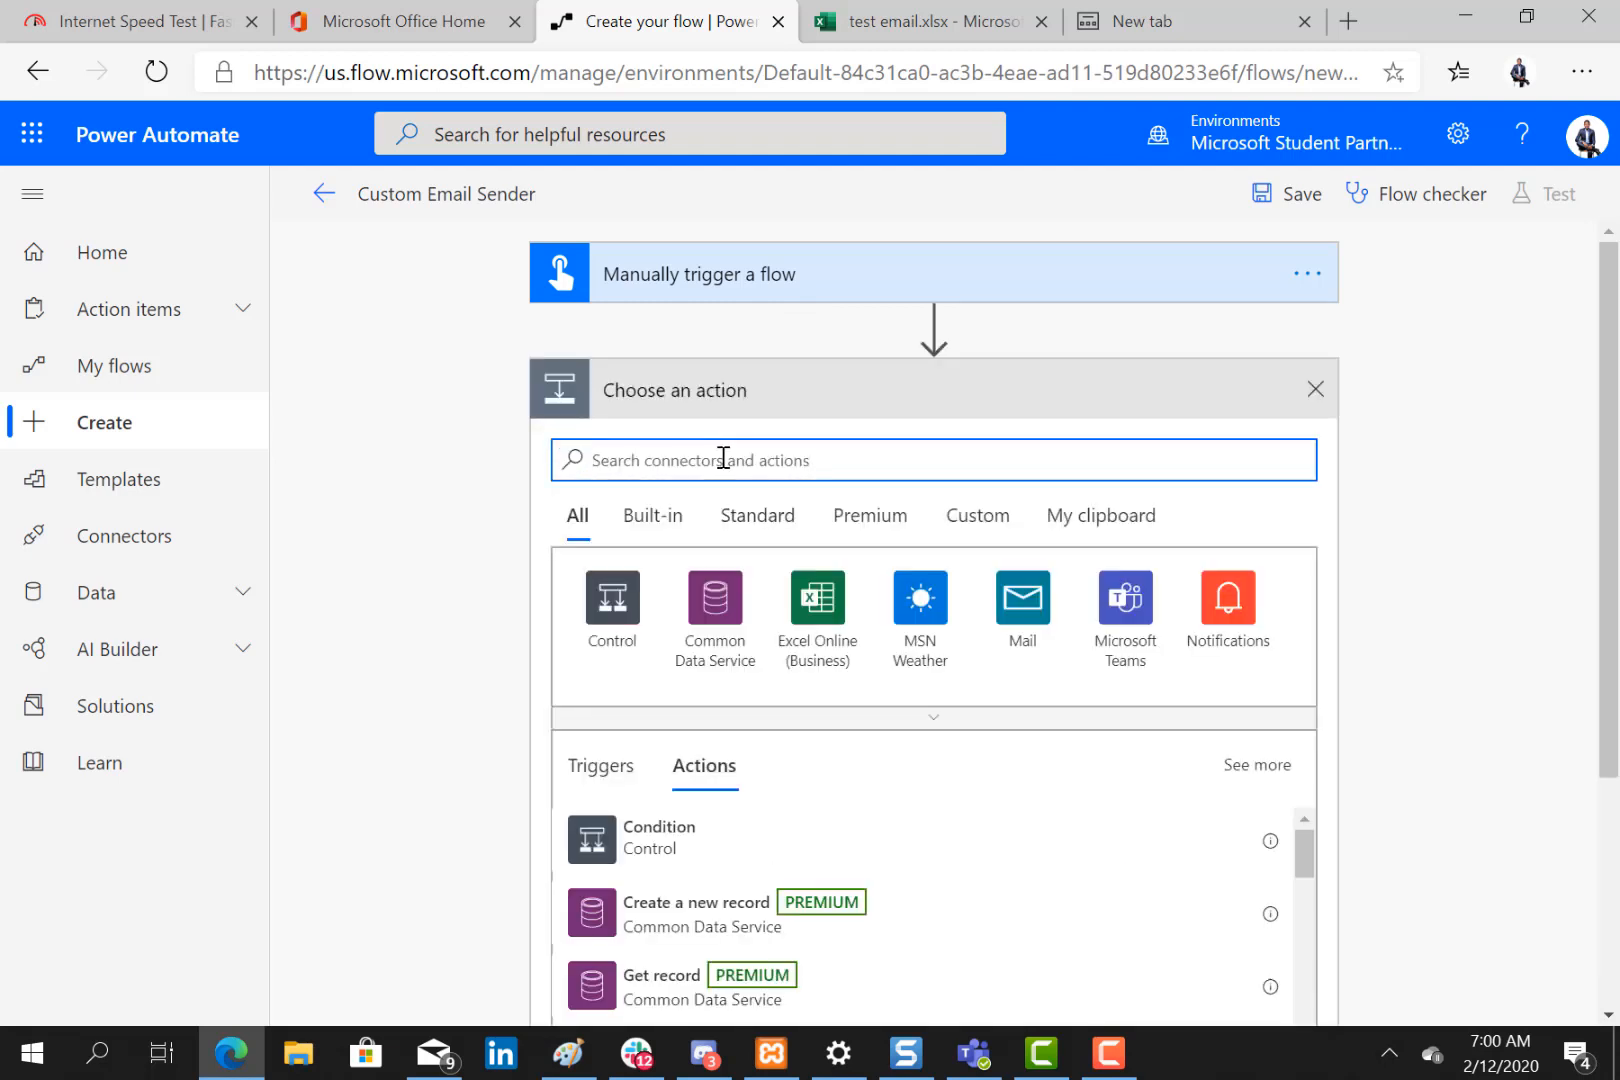
{"action": "type", "text": "l"}
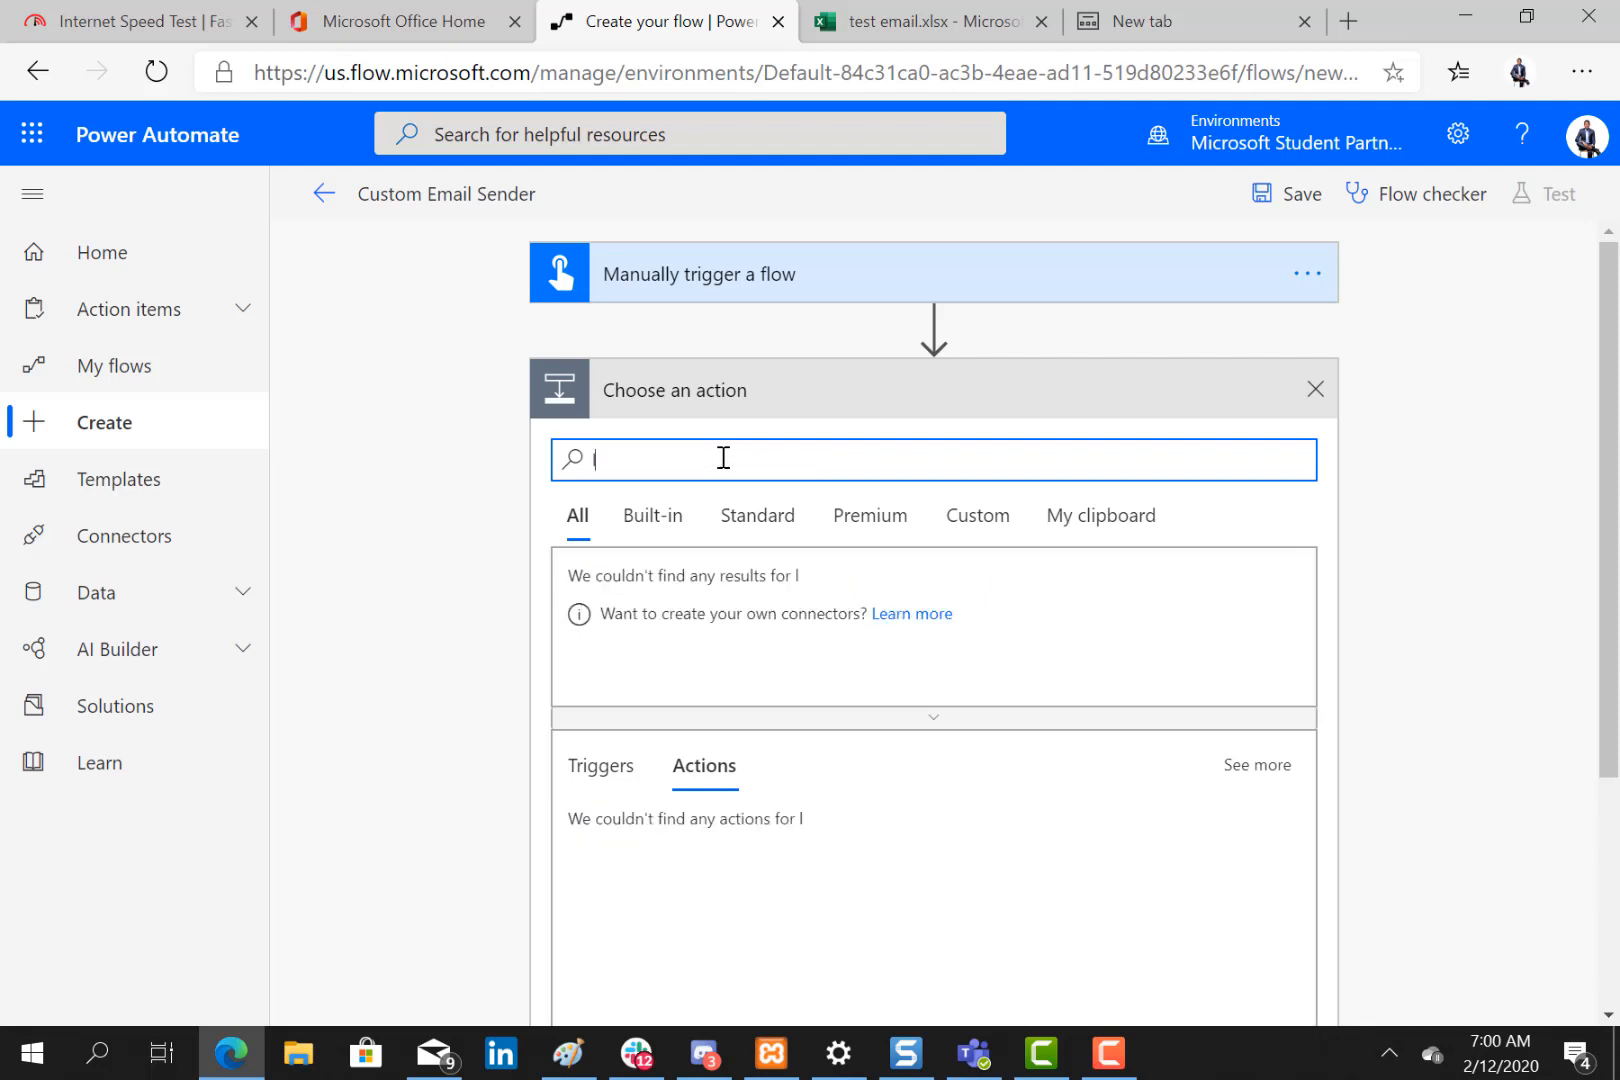
{"action": "type", "text": "ist r"}
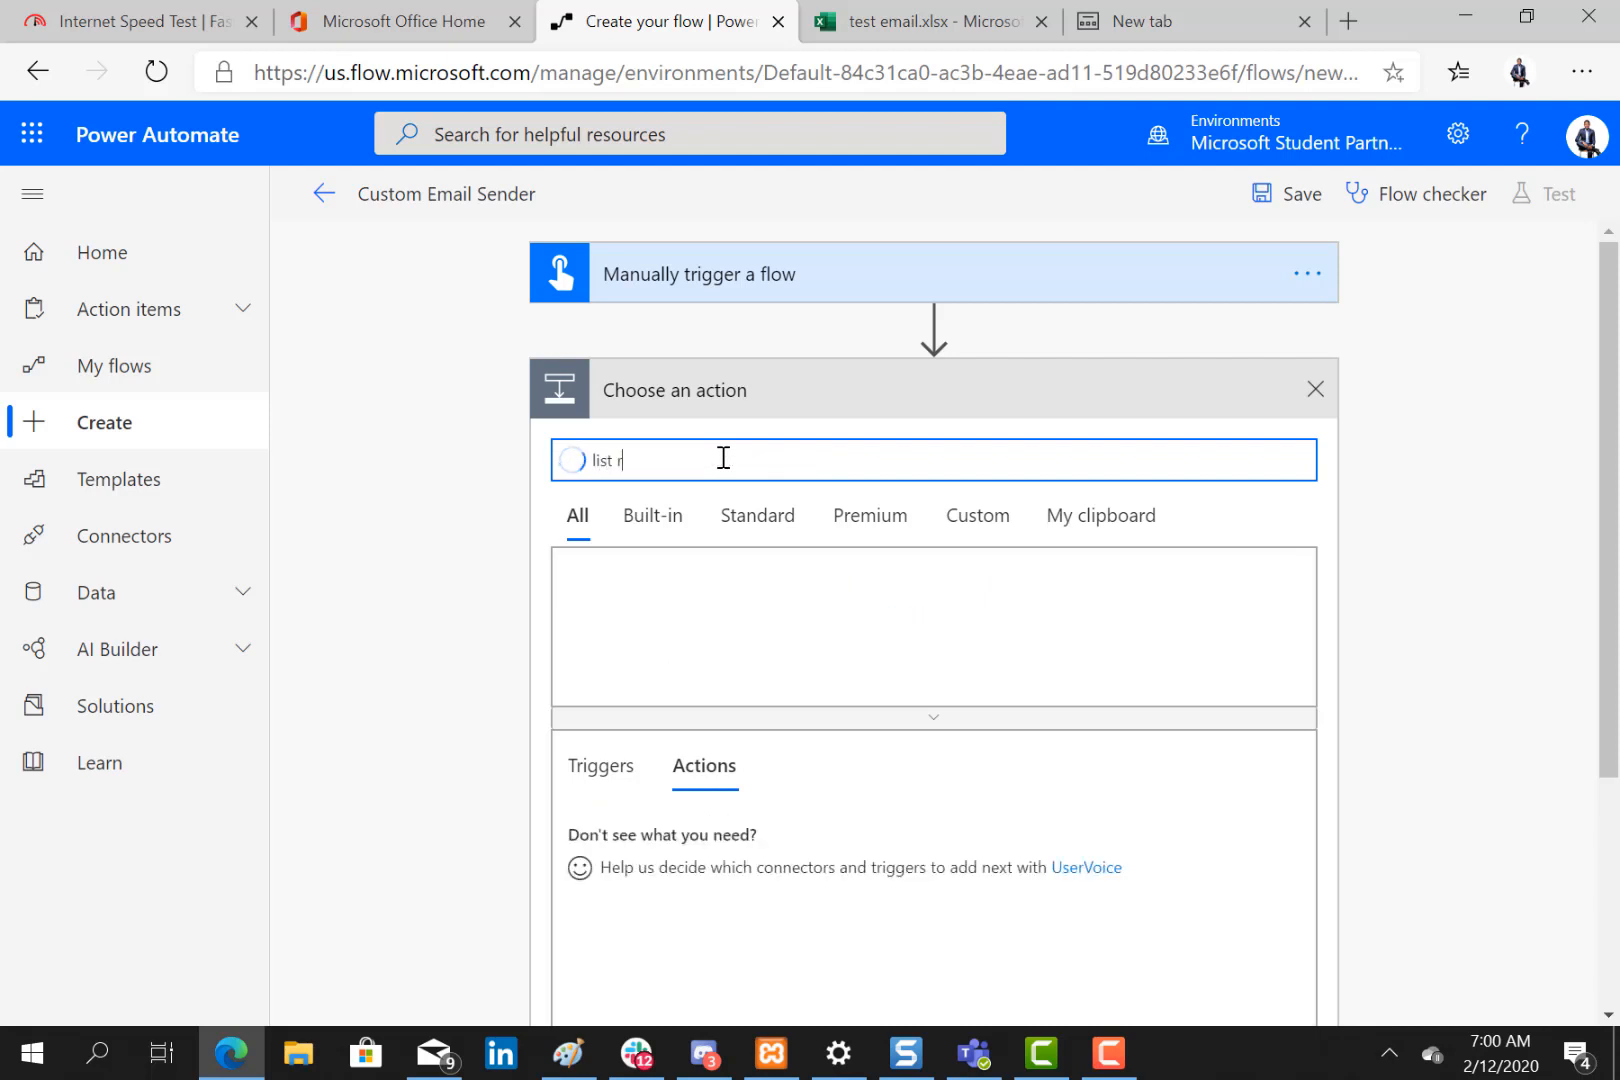
{"action": "type", "text": "ows"}
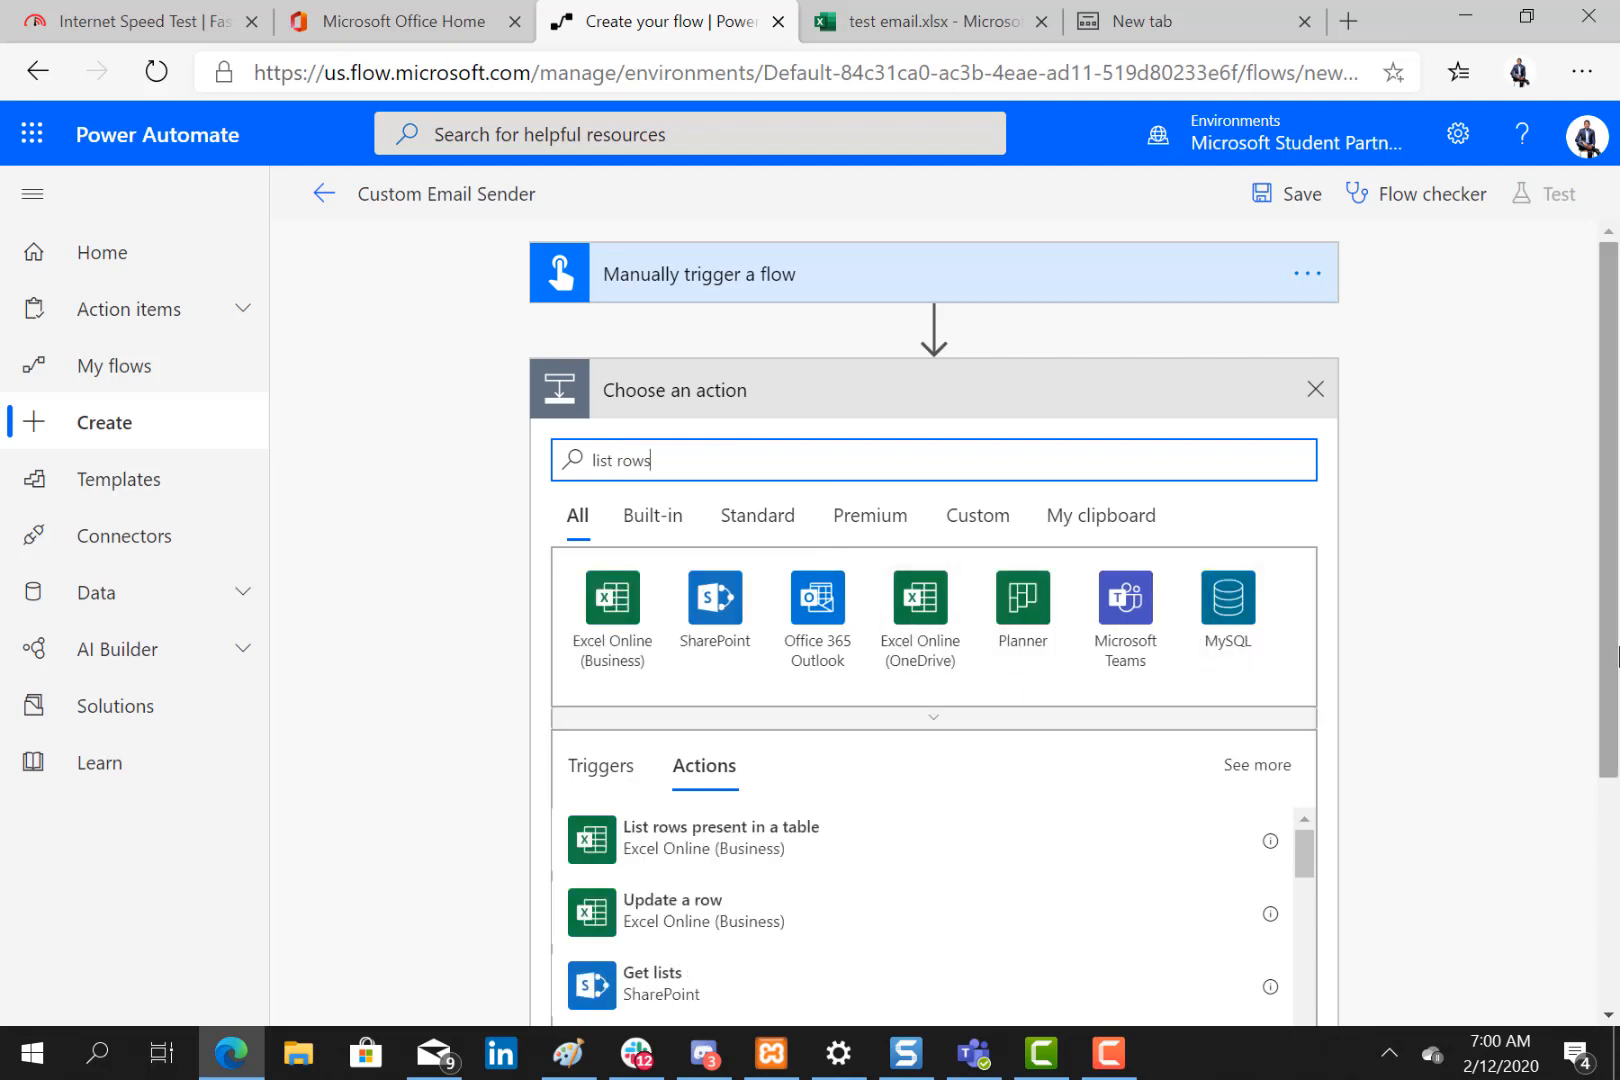
{"action": "scroll", "coordinate": [1612, 735], "scroll_direction": "down", "scroll_amount": 1}
{"action": "scroll", "coordinate": [1617, 735], "scroll_direction": "down", "scroll_amount": 2}
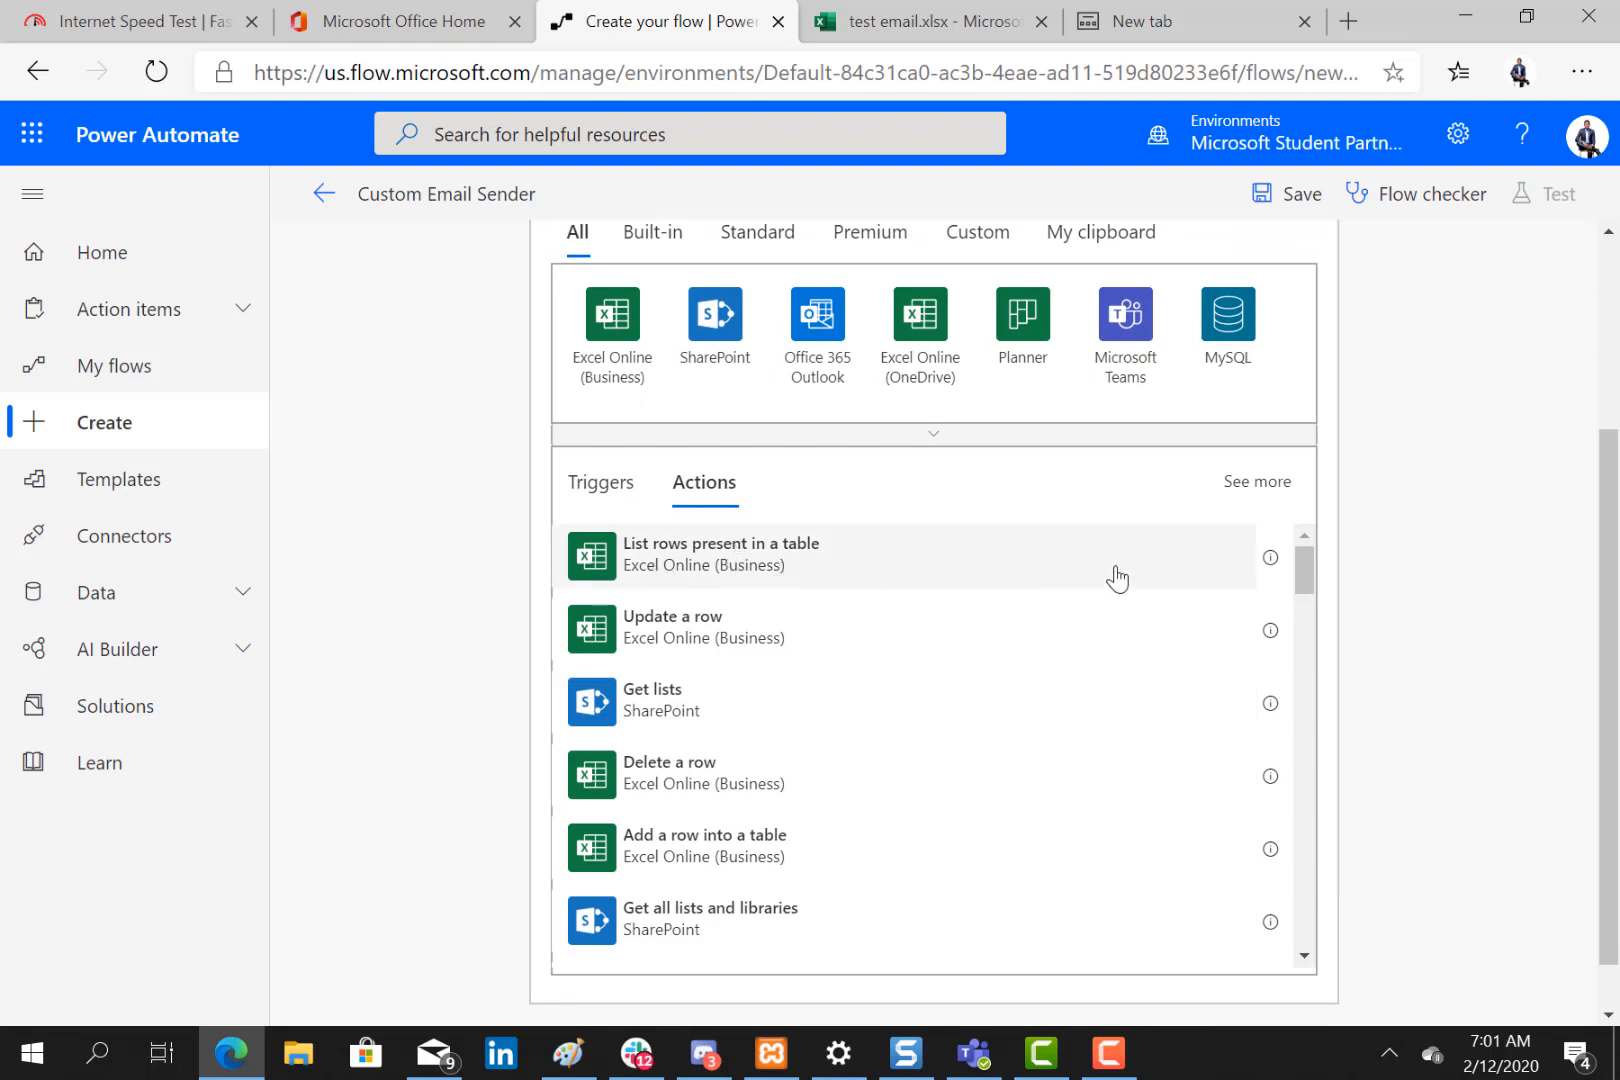
{"action": "left_click_drag", "start_coordinate": [1306, 570], "coordinate": [1296, 609]}
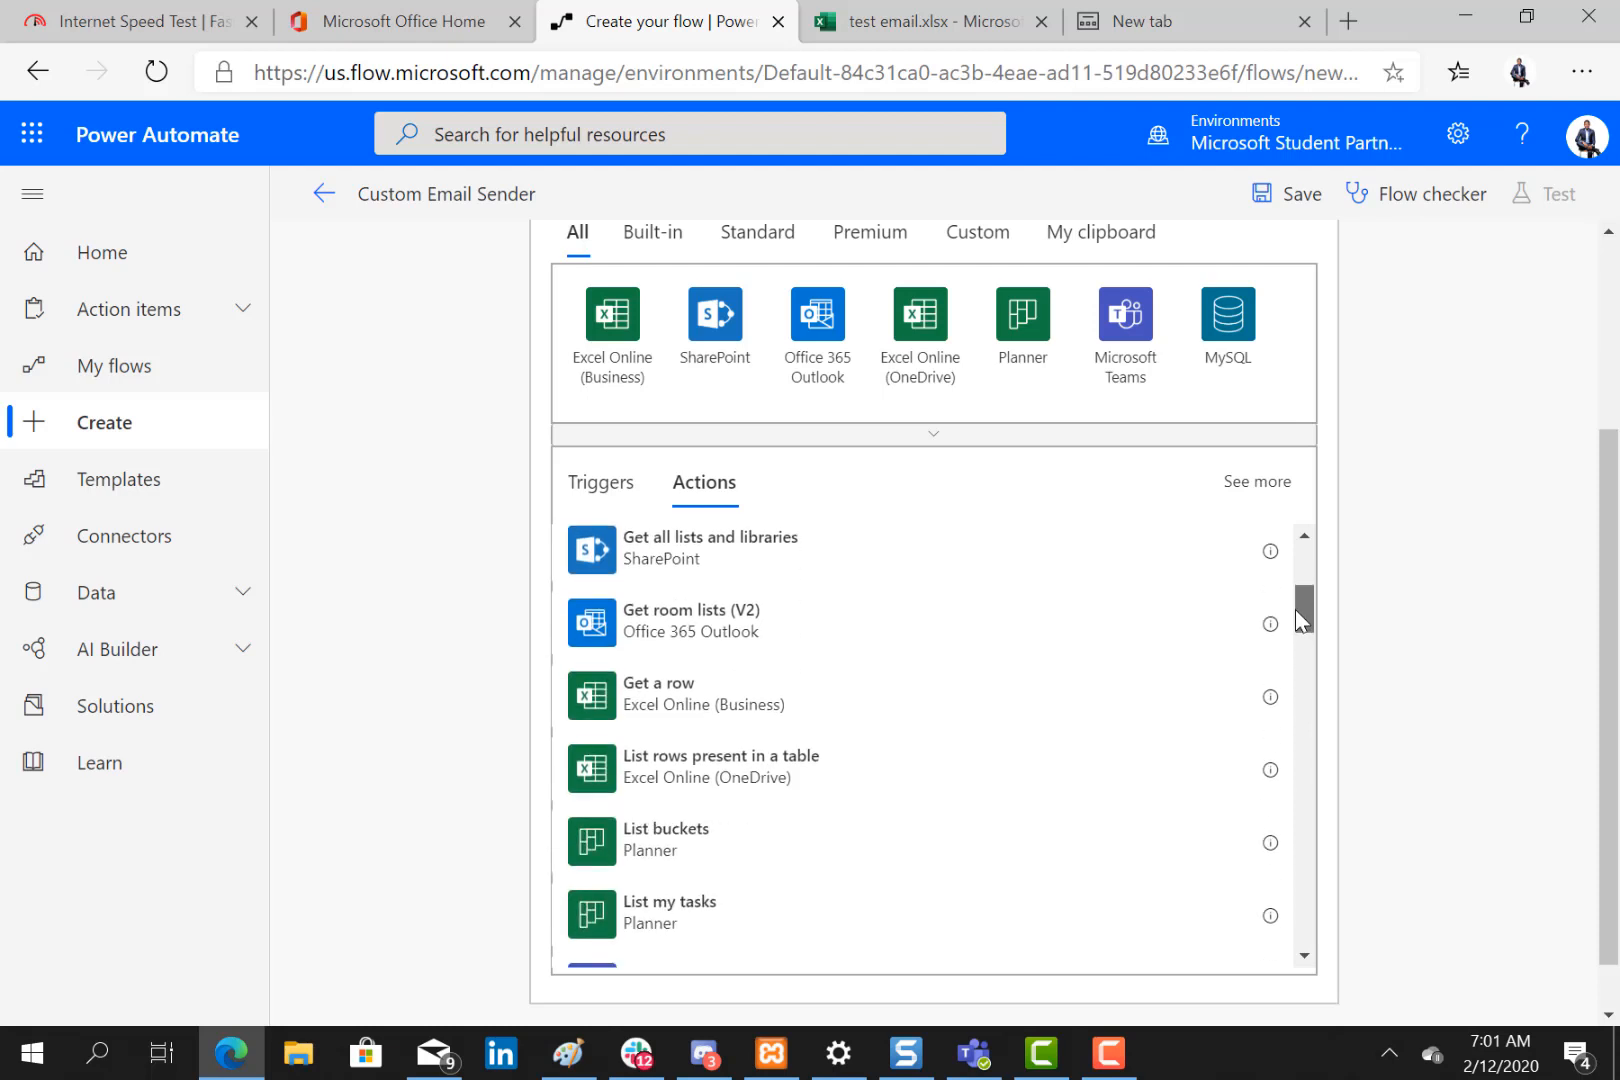
{"action": "left_click", "coordinate": [716, 787]}
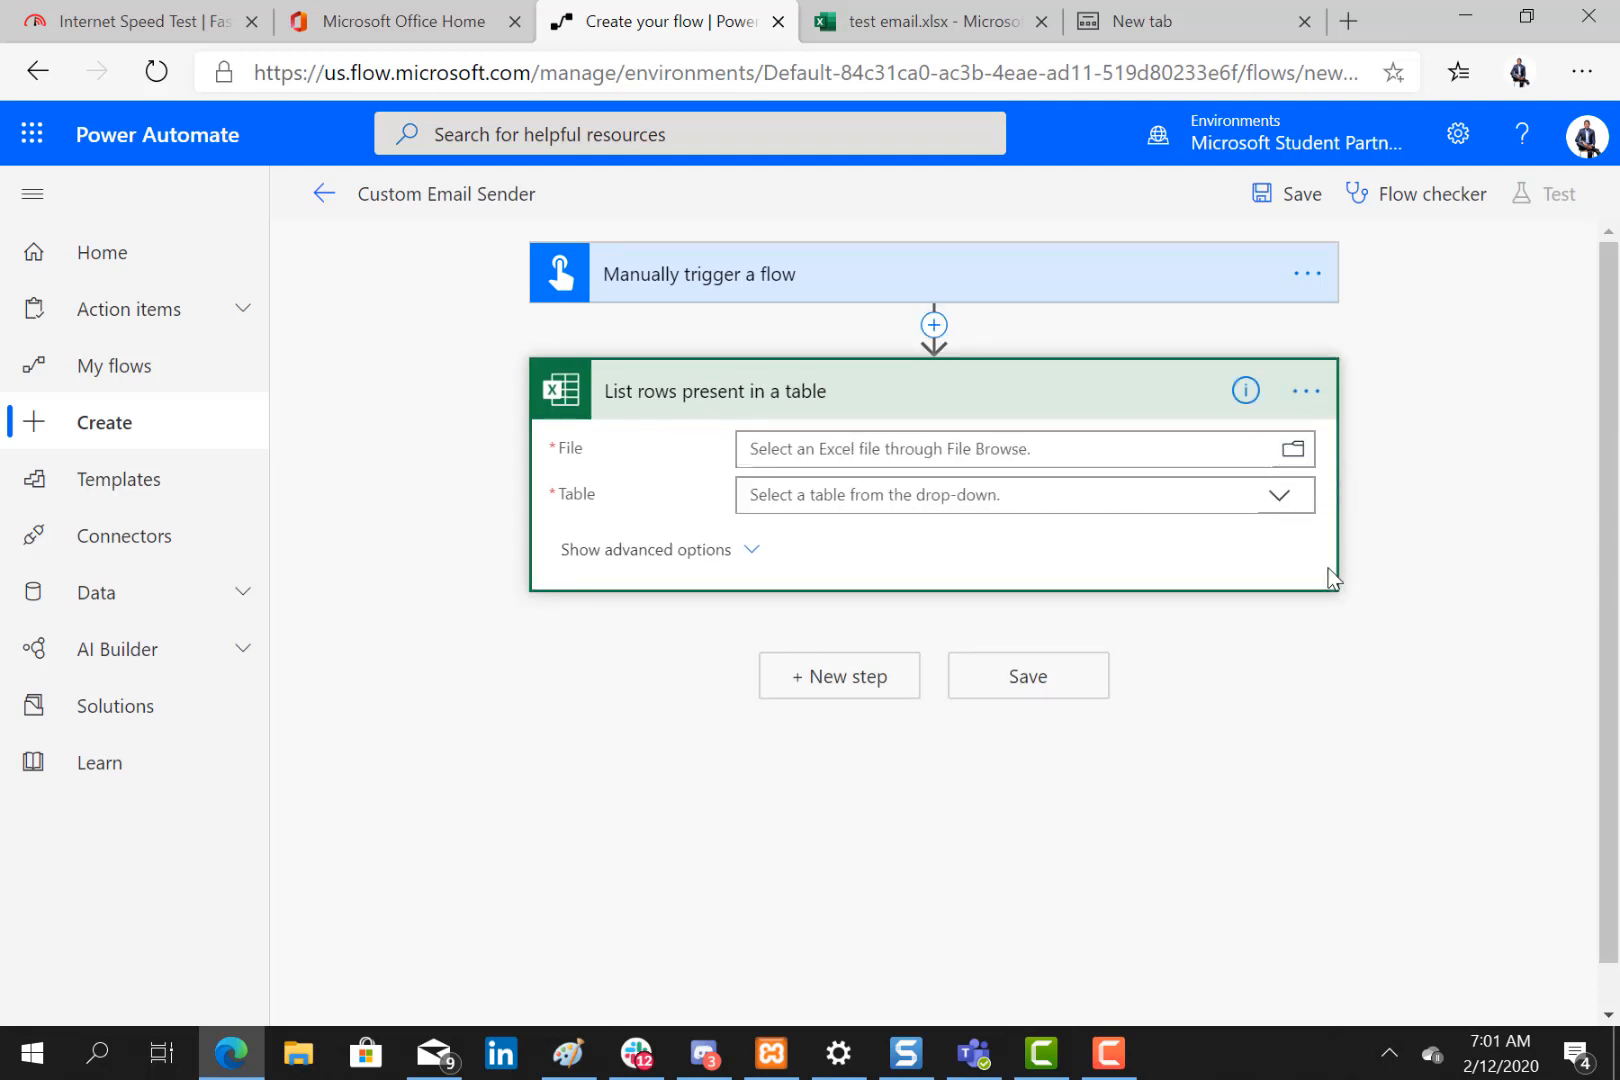
Set the List rows action's file to test email.xlsx and its table to Table1, checking them against the open workbook.
{"action": "left_click", "coordinate": [1293, 455]}
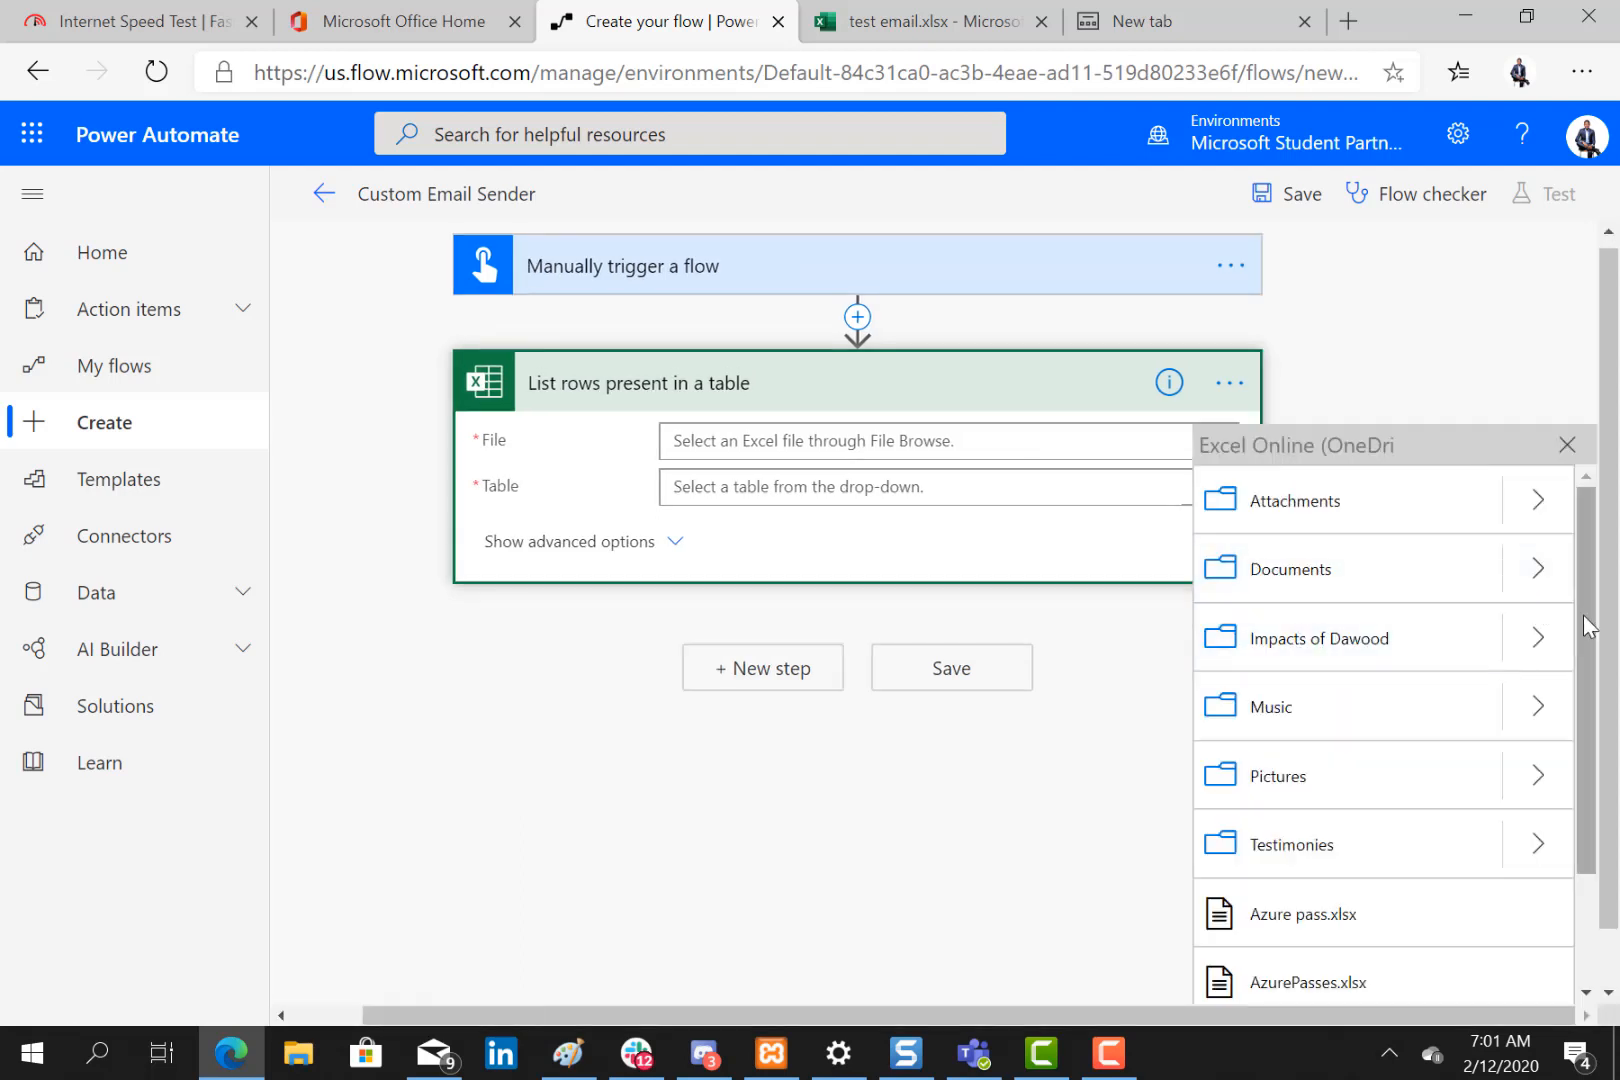
{"action": "left_click_drag", "start_coordinate": [1583, 615], "coordinate": [1612, 830]}
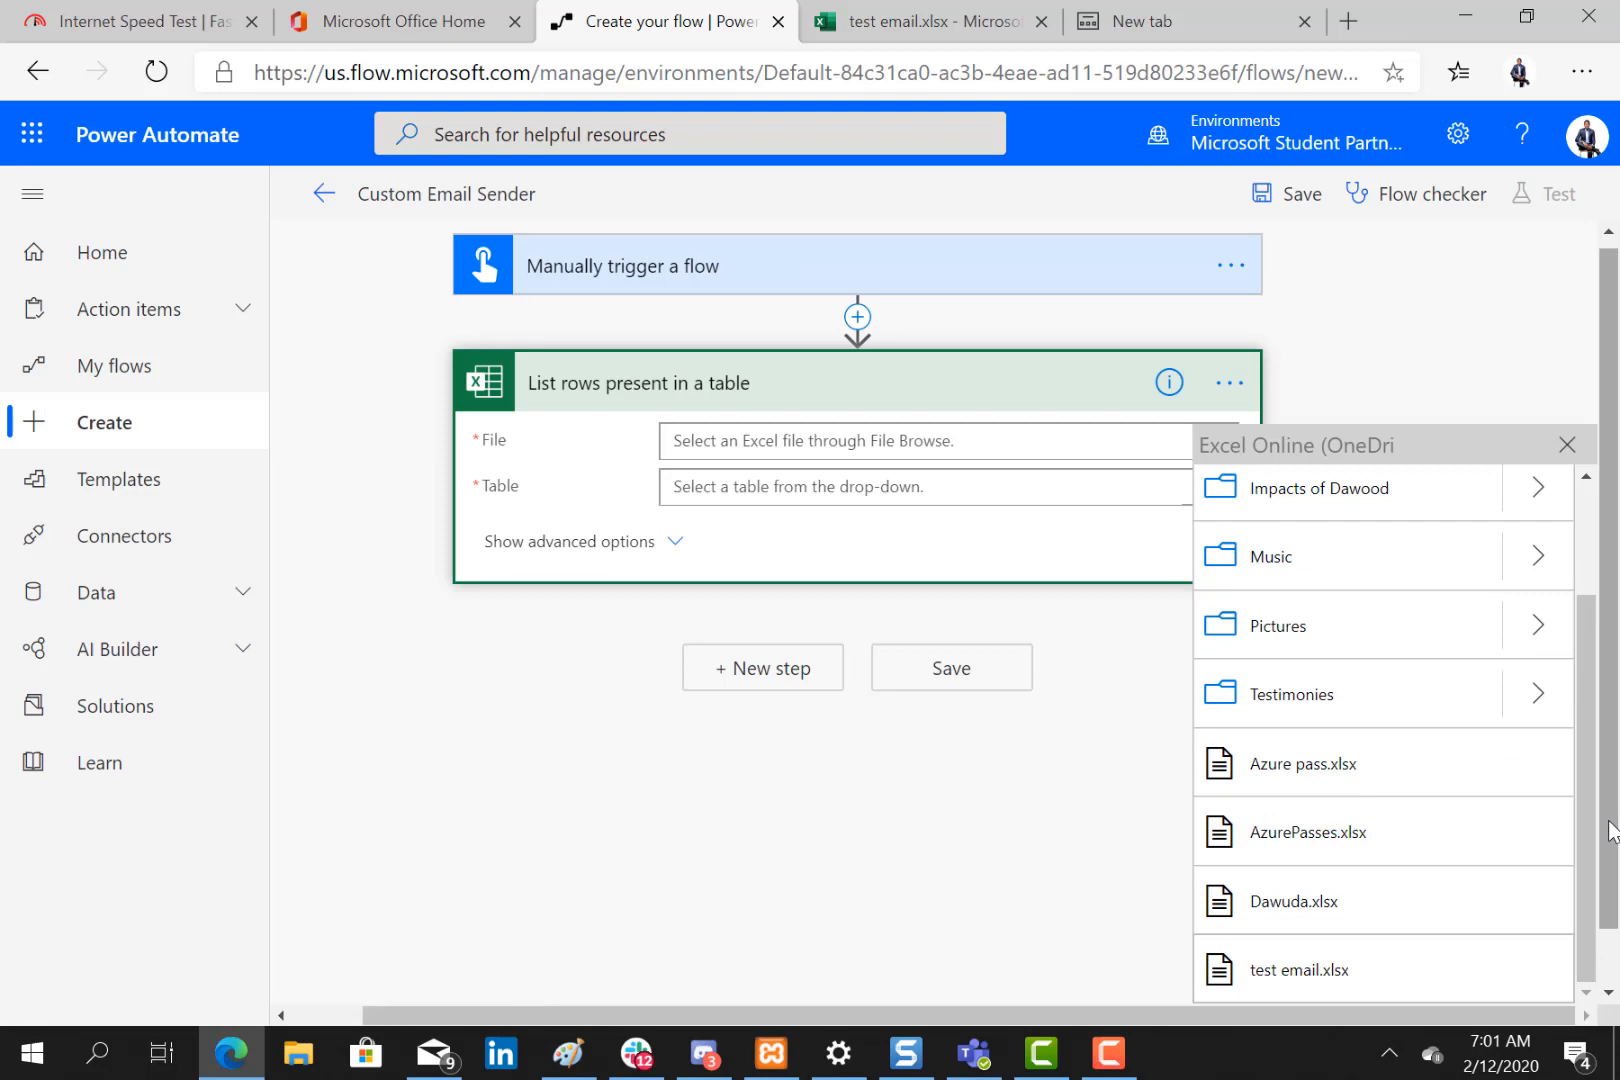
{"action": "left_click", "coordinate": [1320, 972]}
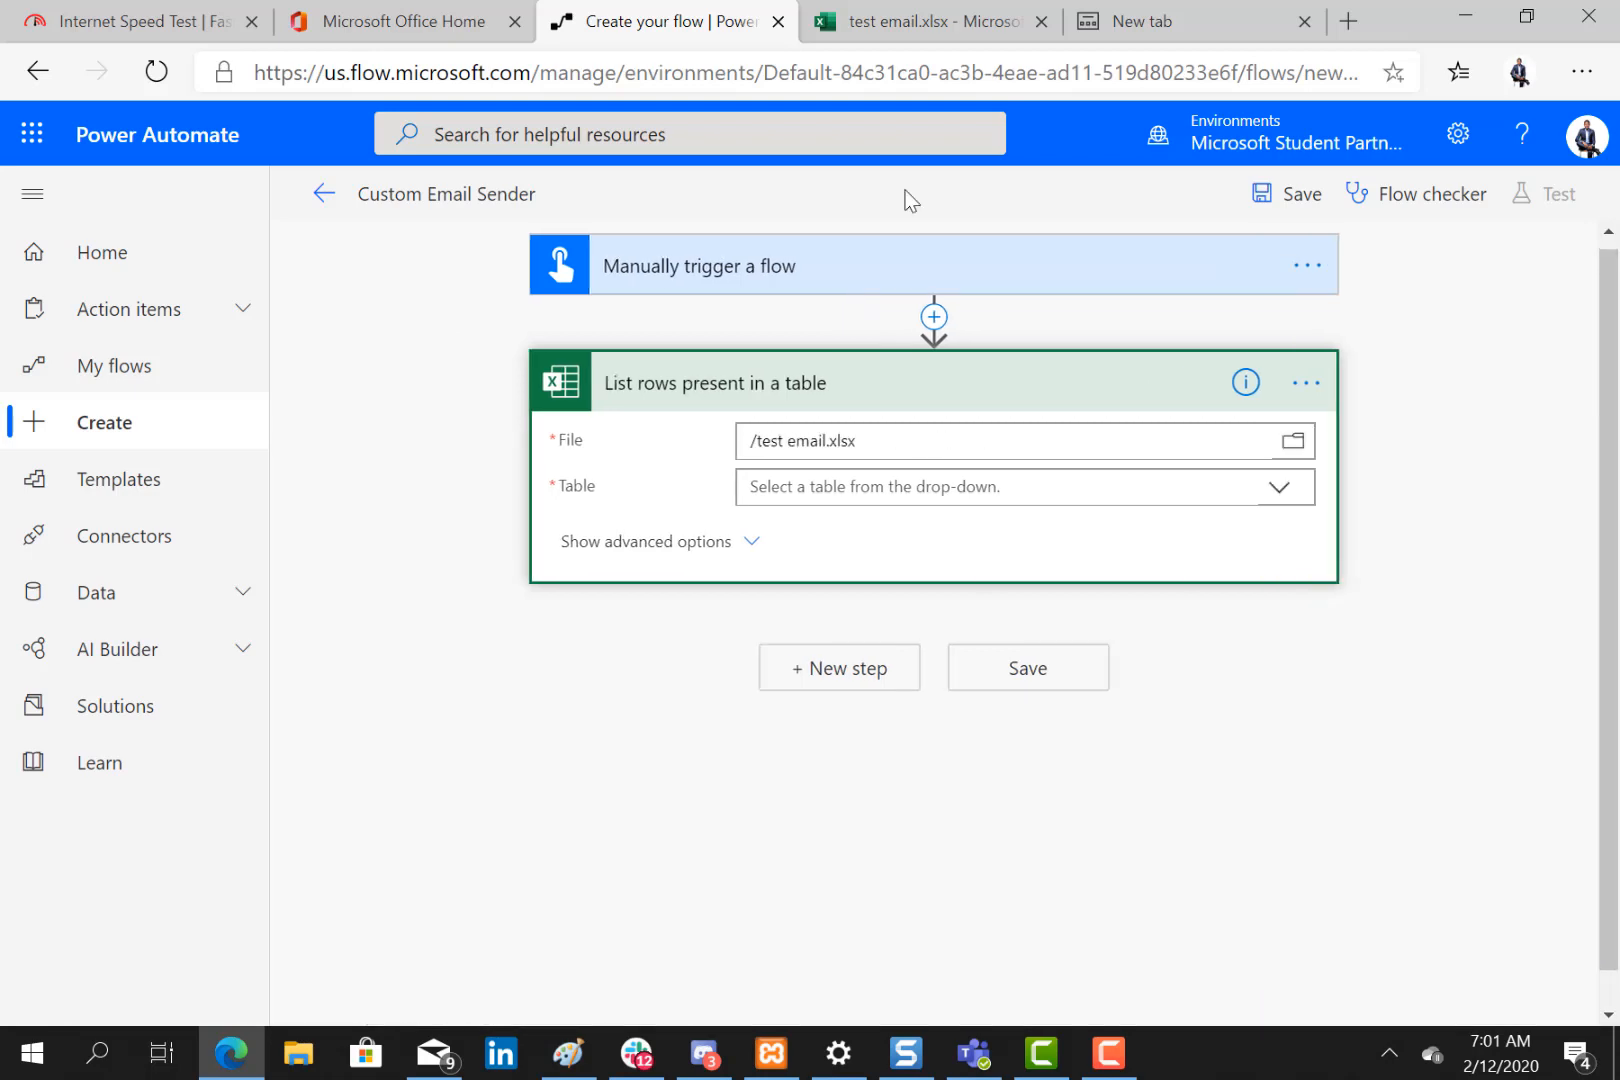
{"action": "left_click", "coordinate": [878, 22]}
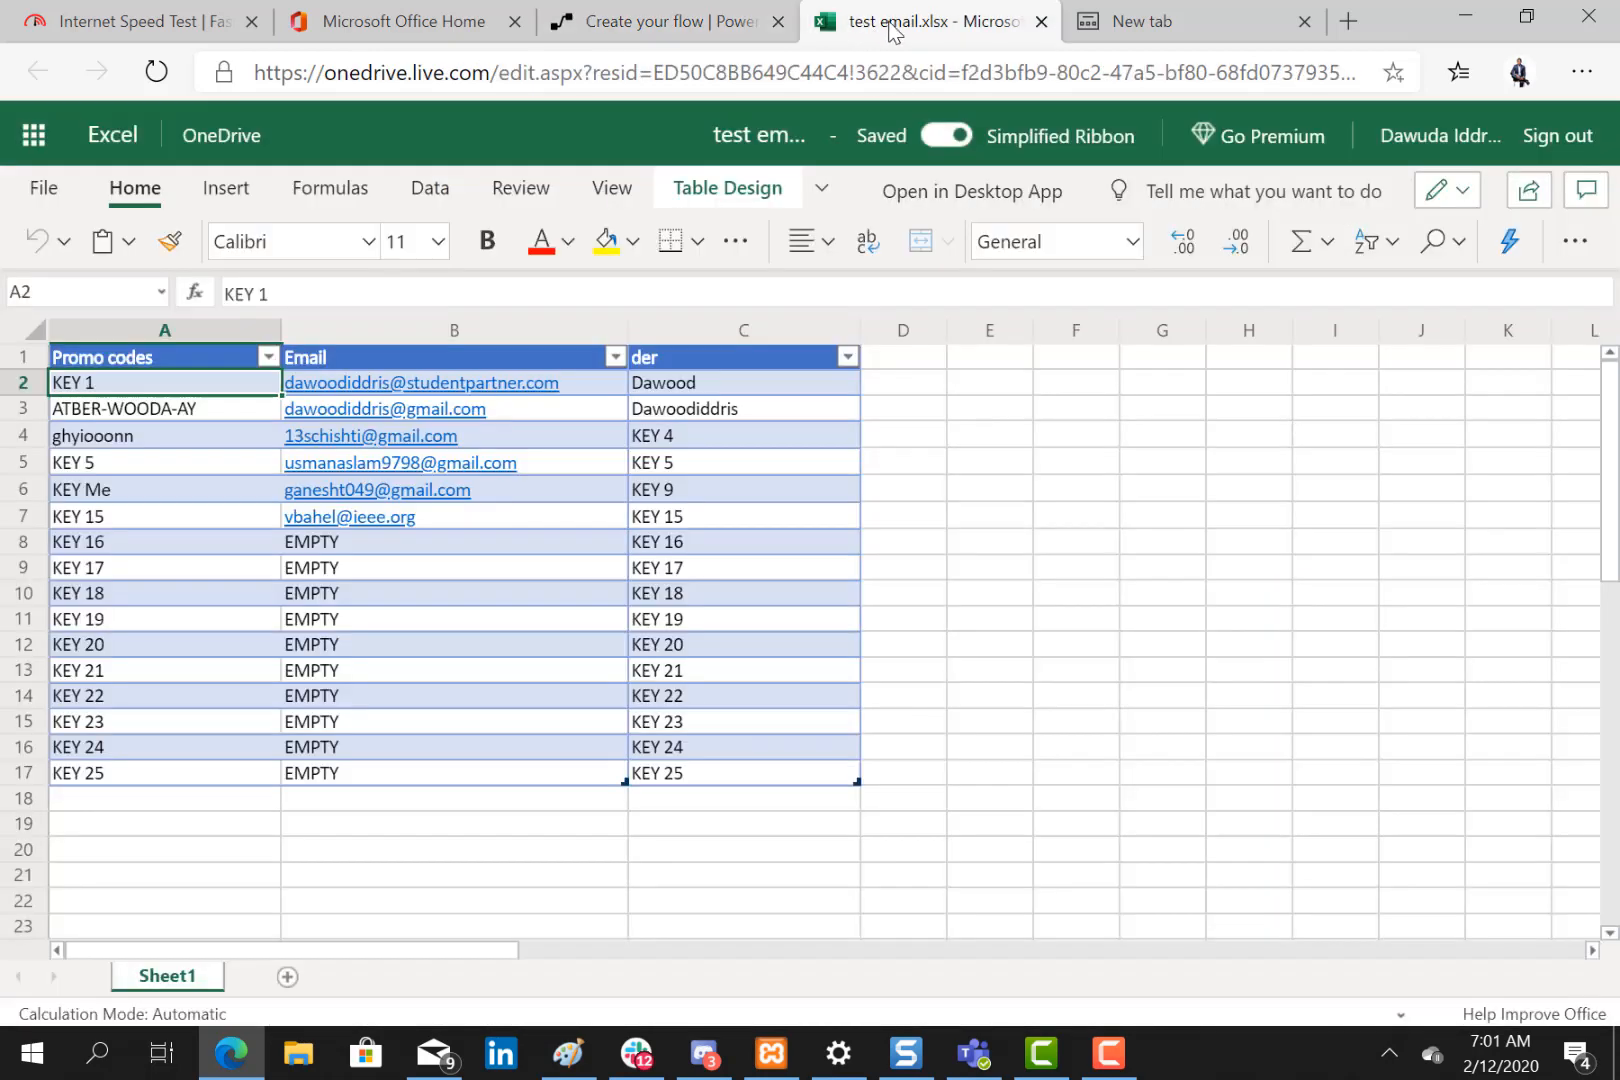
{"action": "left_click", "coordinate": [678, 22]}
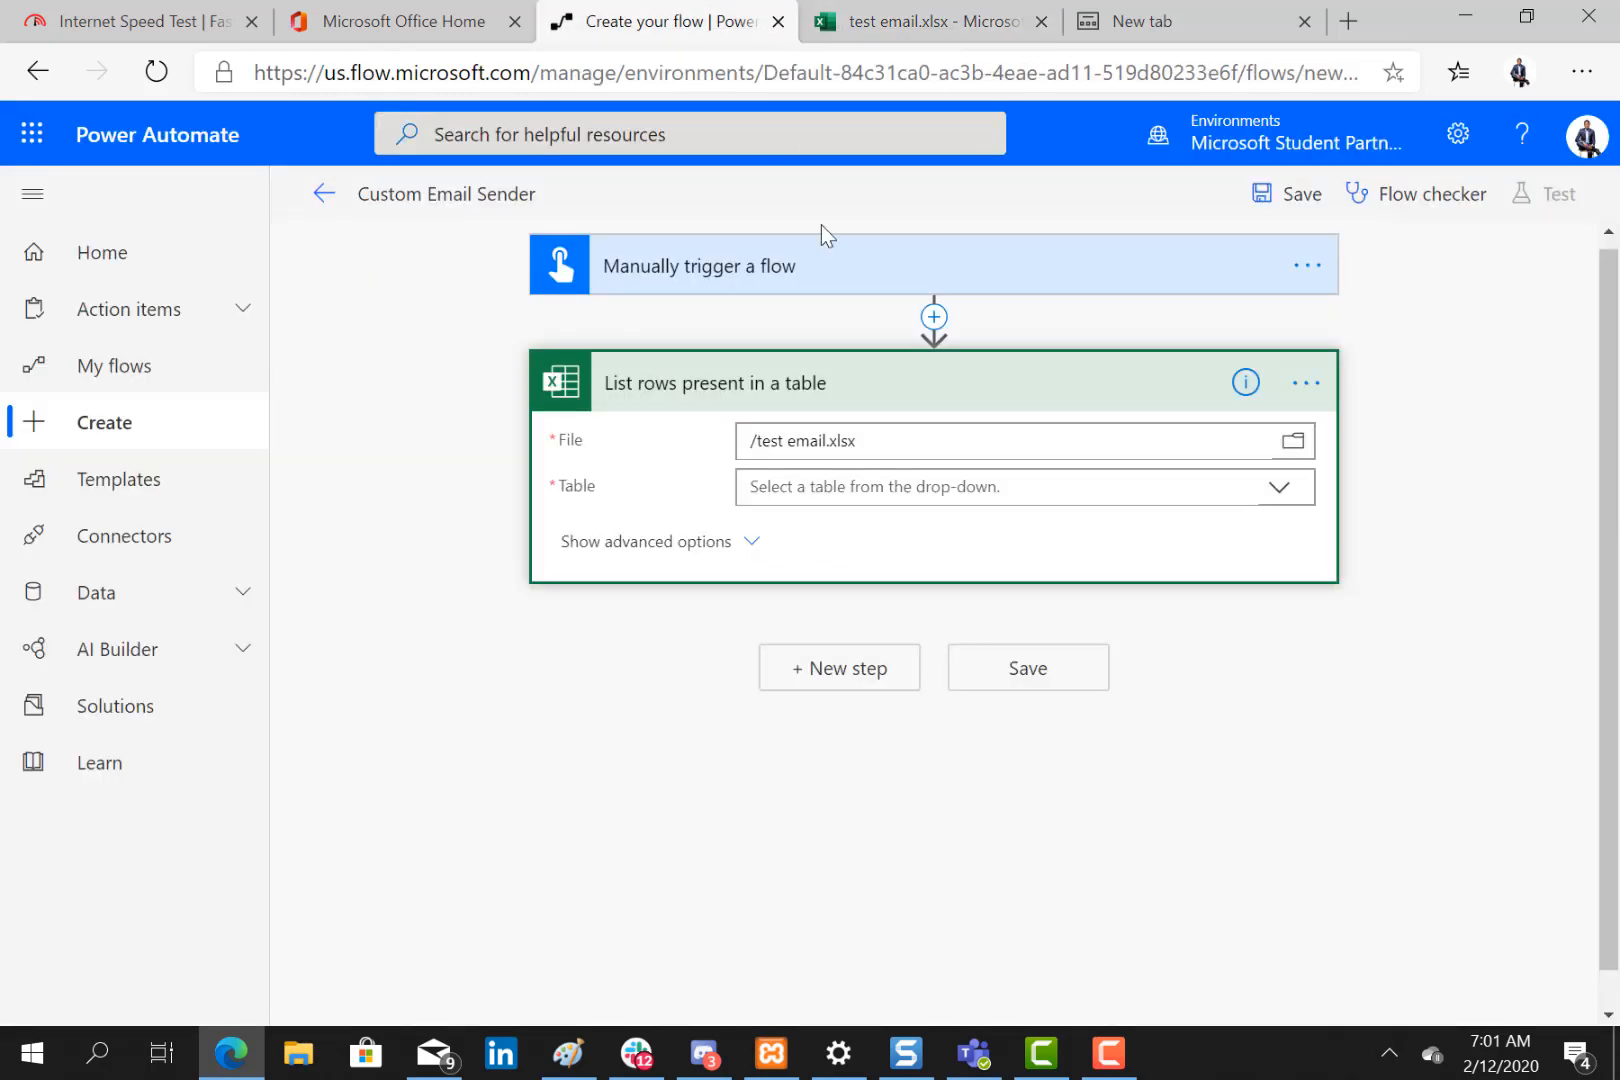
{"action": "left_click", "coordinate": [1122, 492]}
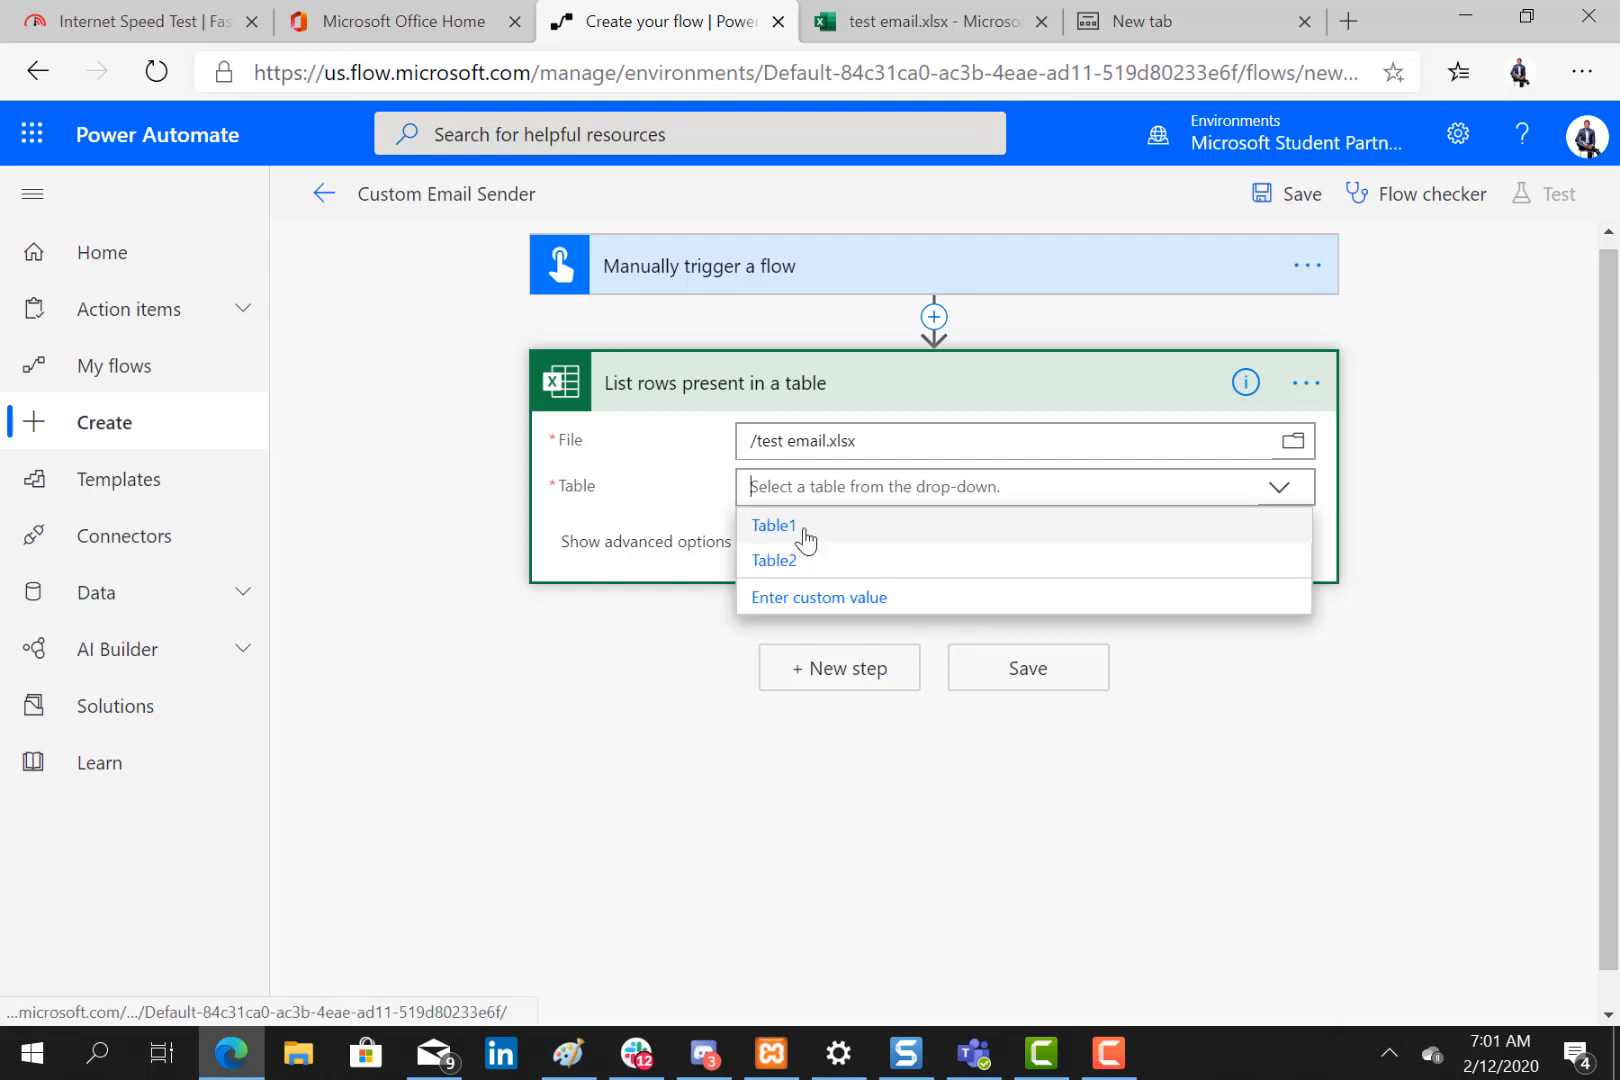
{"action": "left_click", "coordinate": [806, 528]}
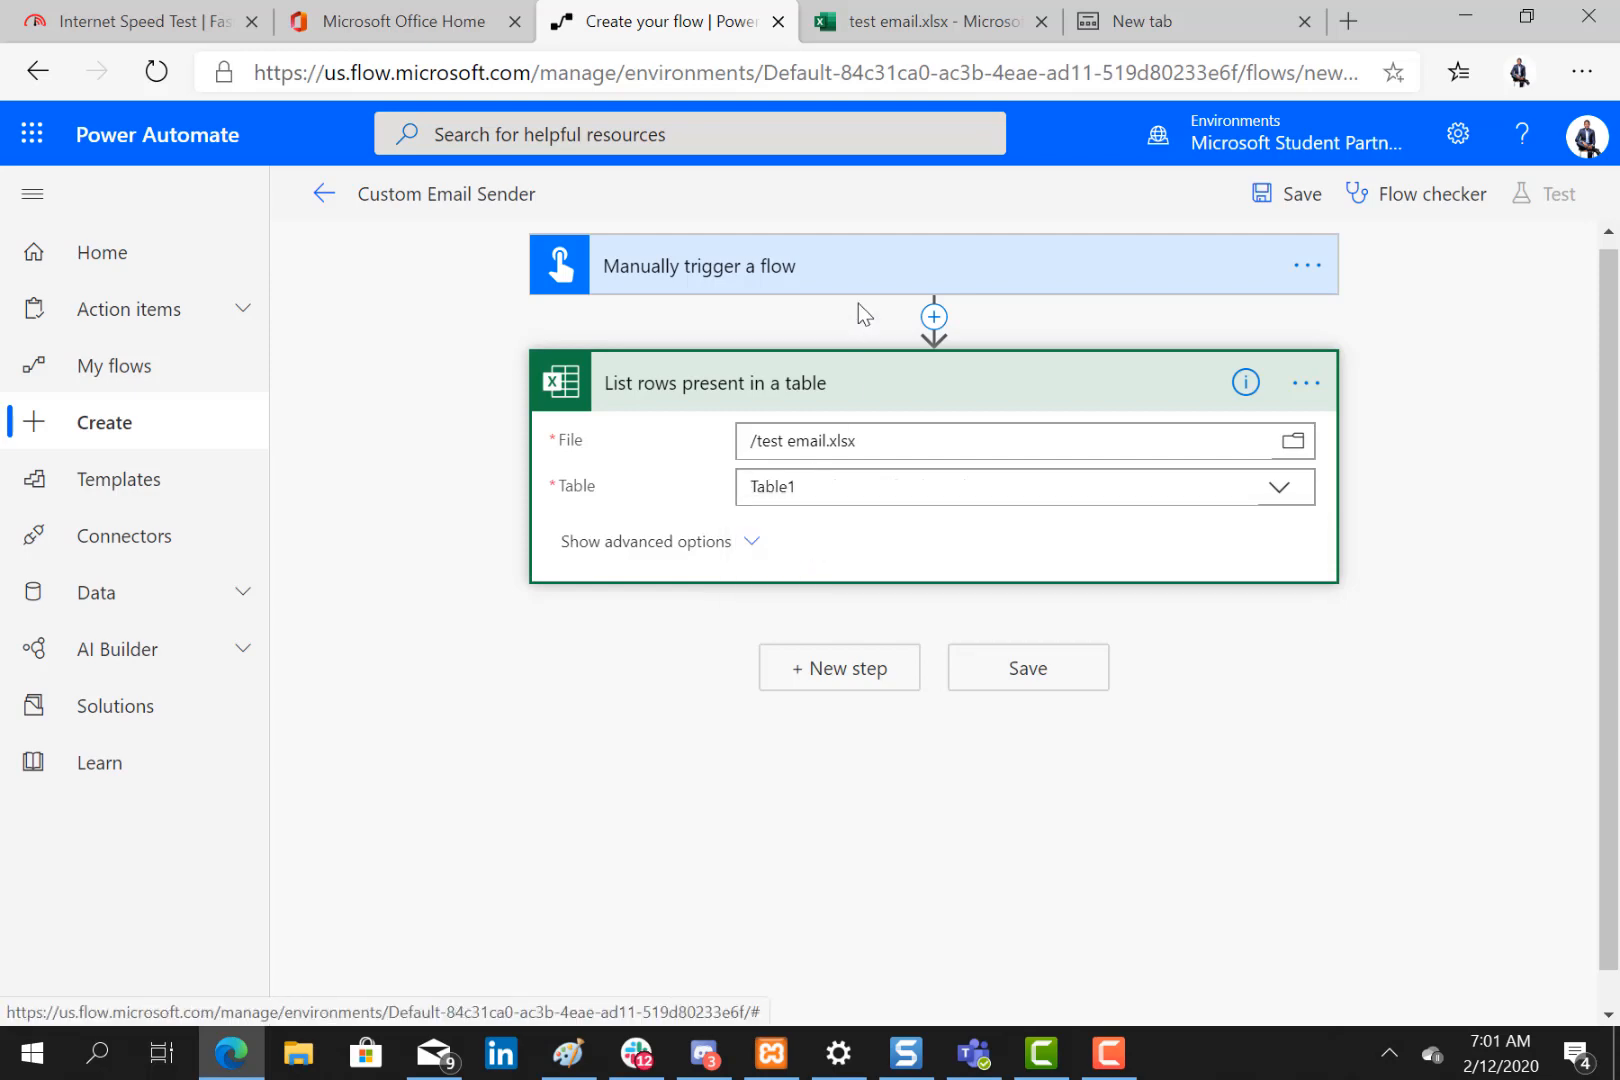
{"action": "left_click", "coordinate": [907, 24]}
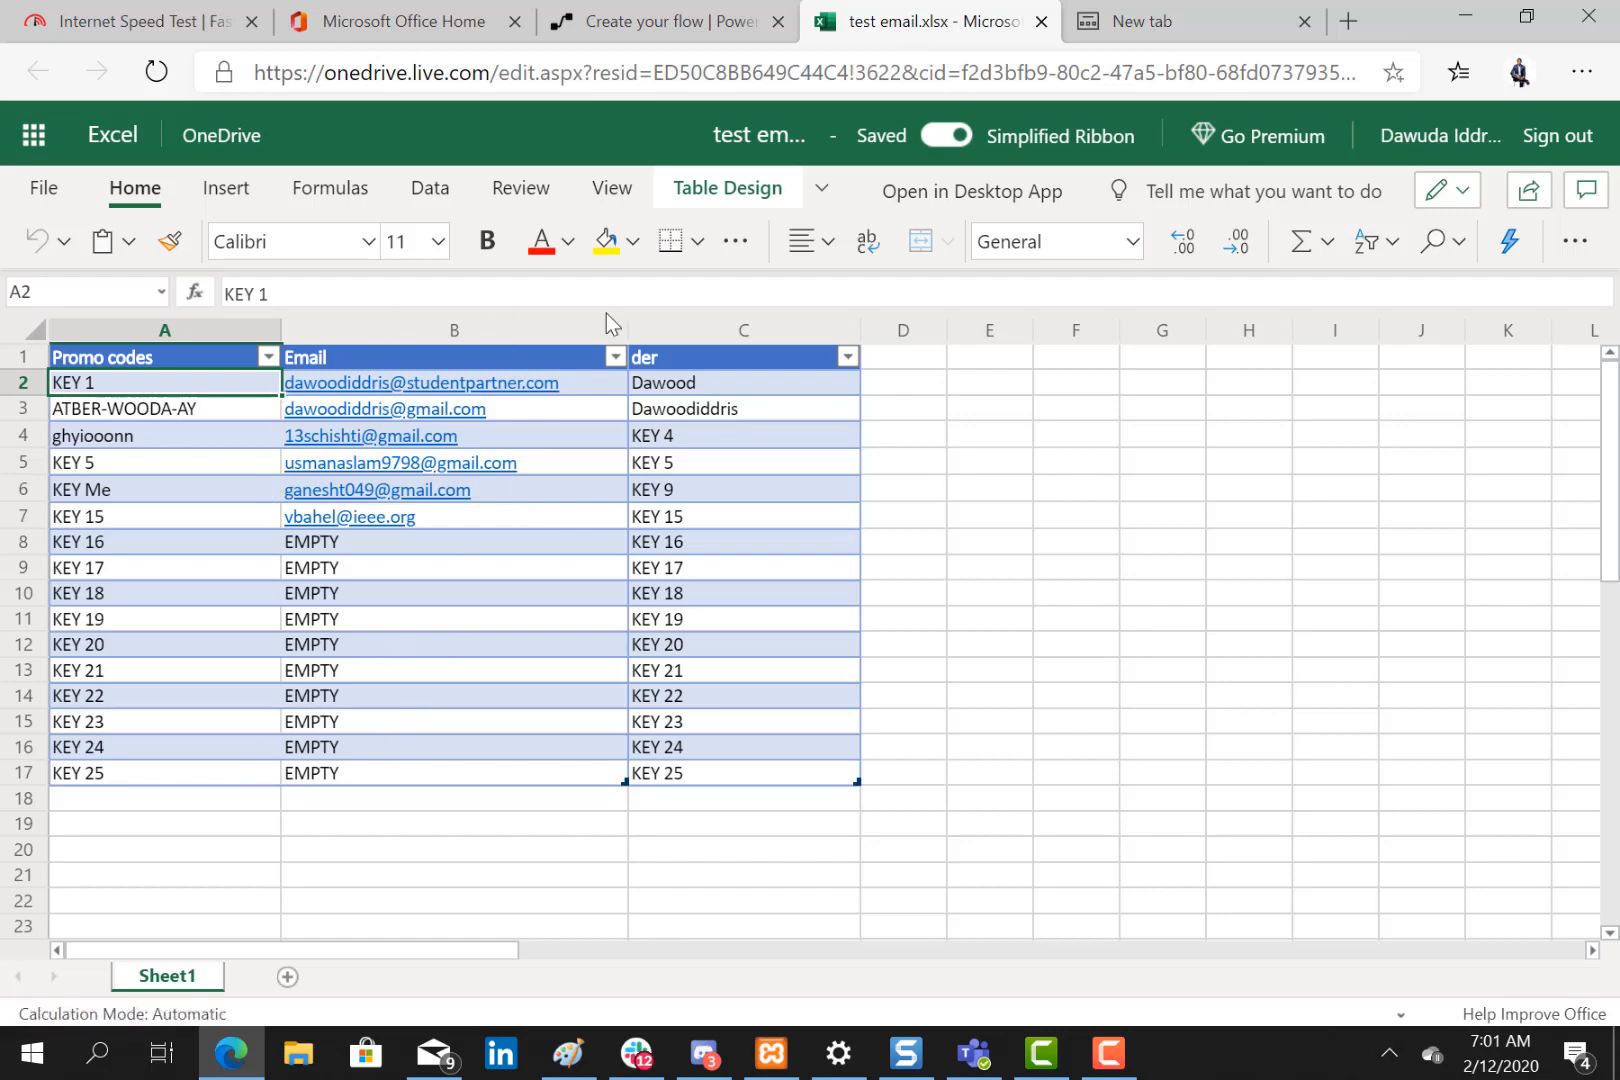
{"action": "left_click", "coordinate": [617, 21]}
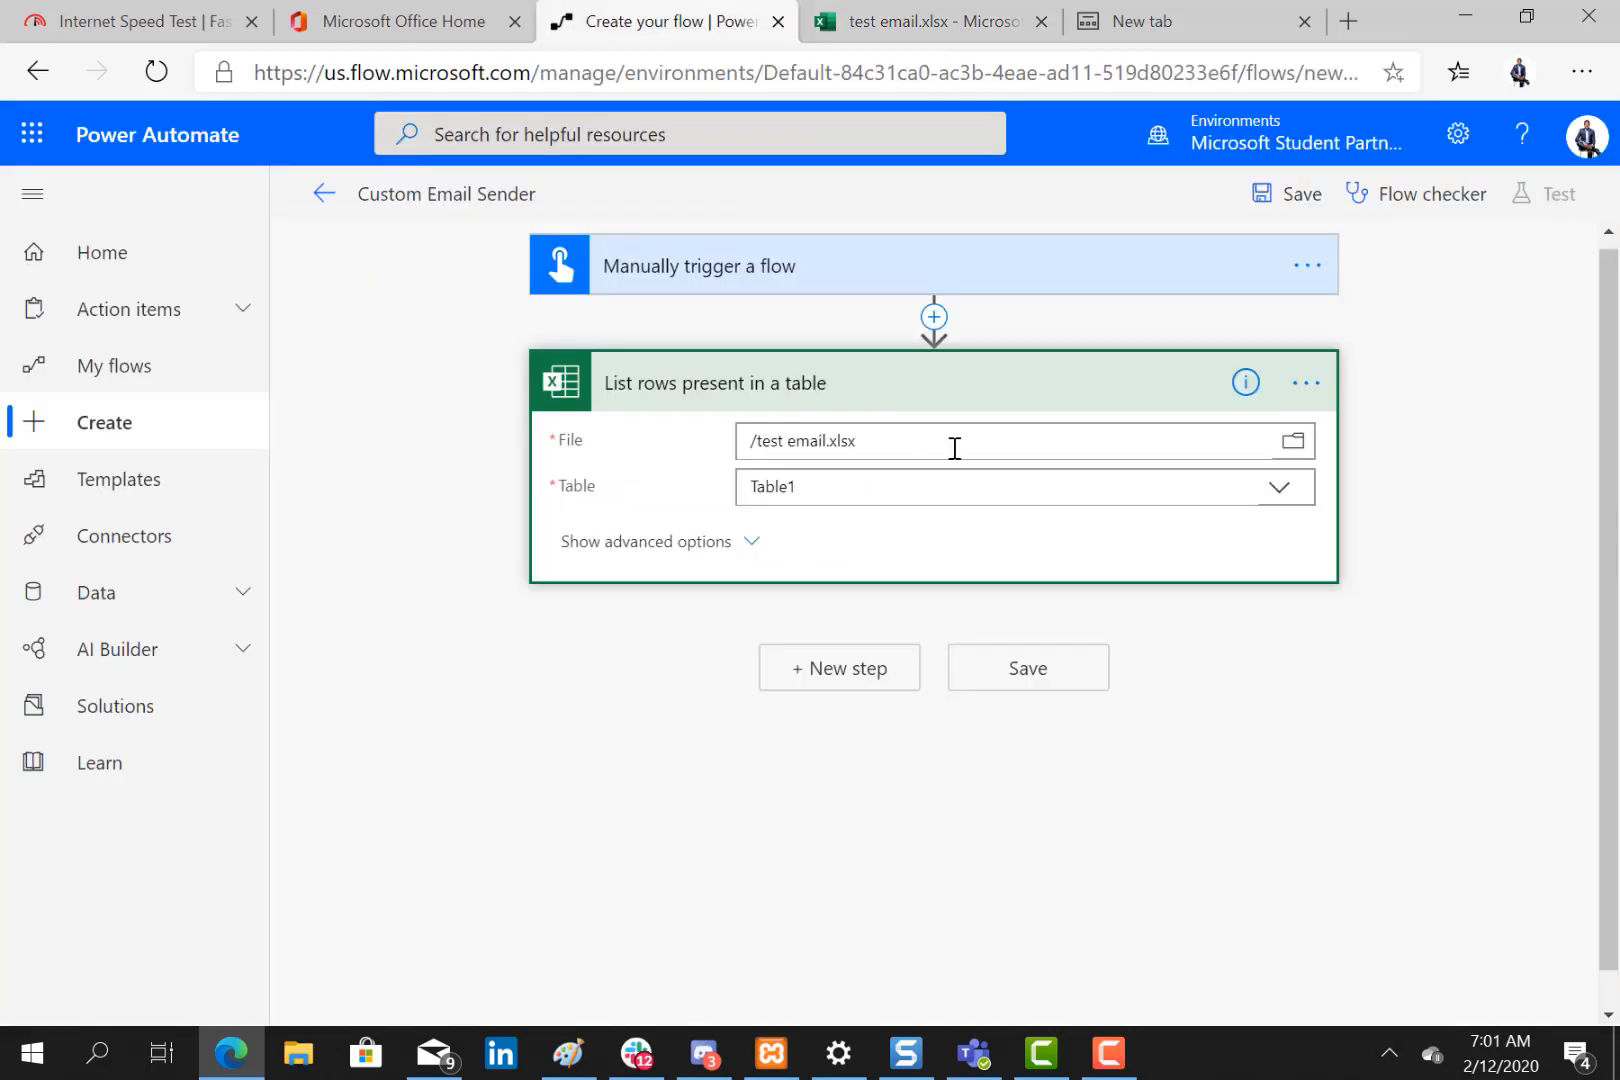
Check the test email.xlsx workbook, then search for "initia" and add an Initialize variable action after List rows present in a table.
{"action": "left_click", "coordinate": [845, 670]}
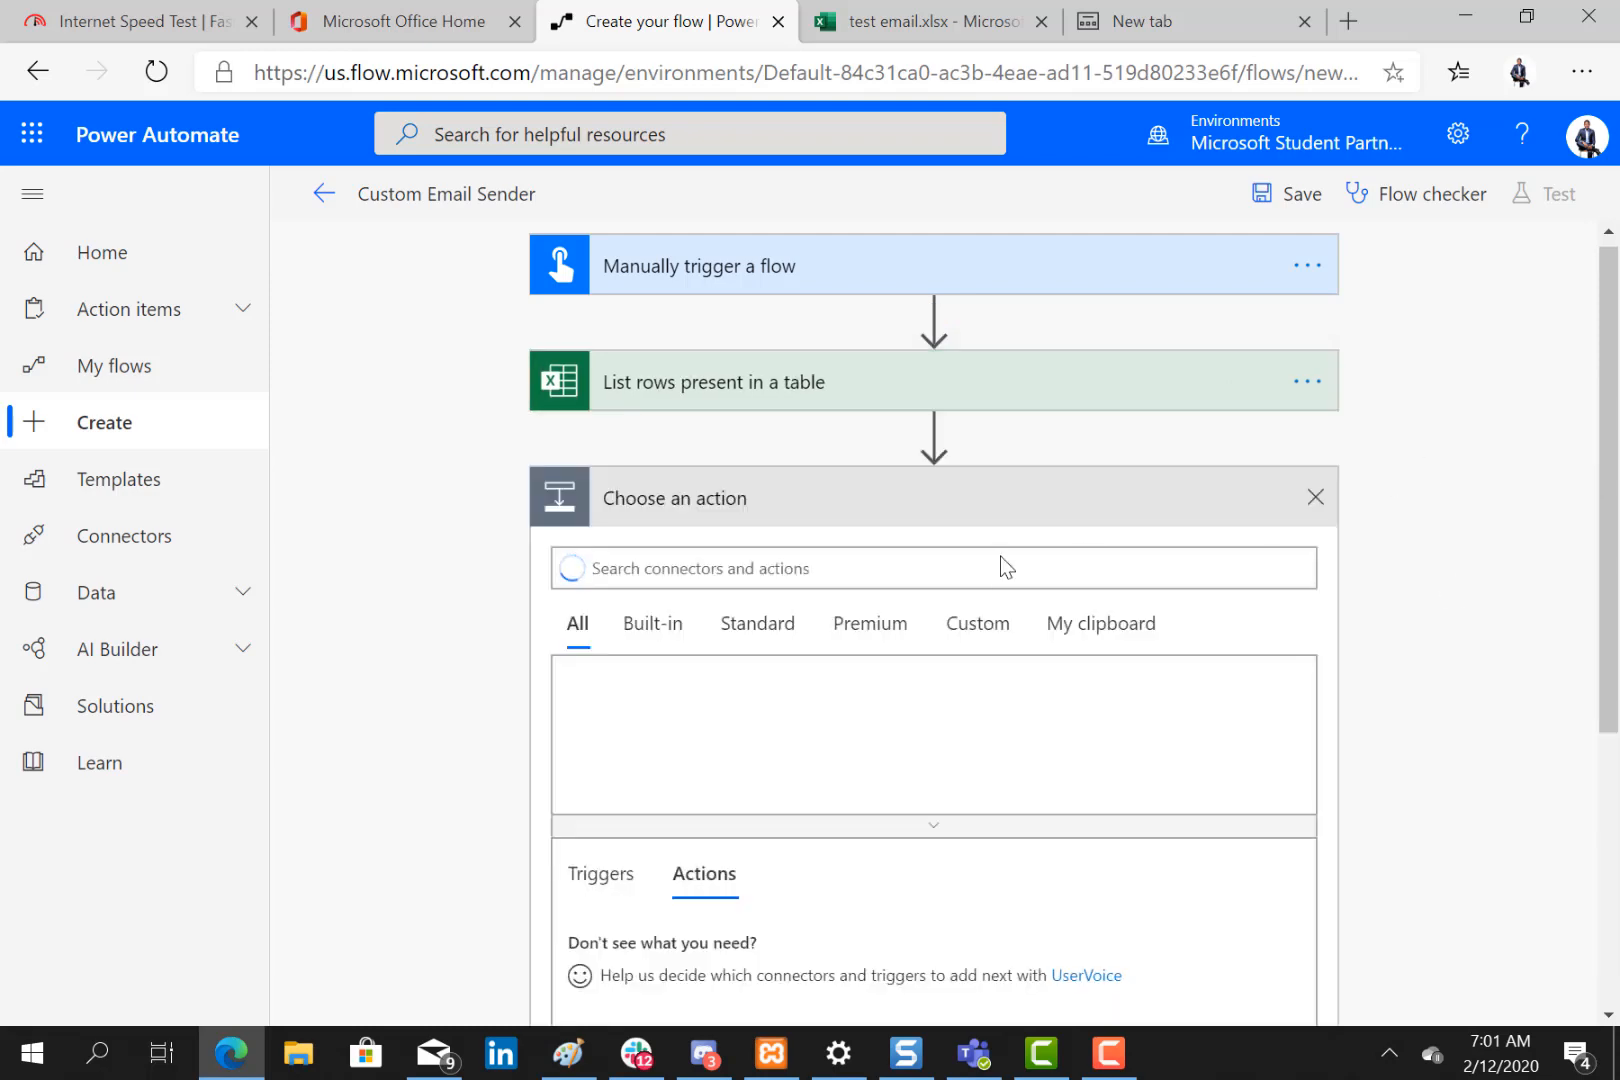
{"action": "left_click_drag", "start_coordinate": [1617, 517], "coordinate": [1613, 457]}
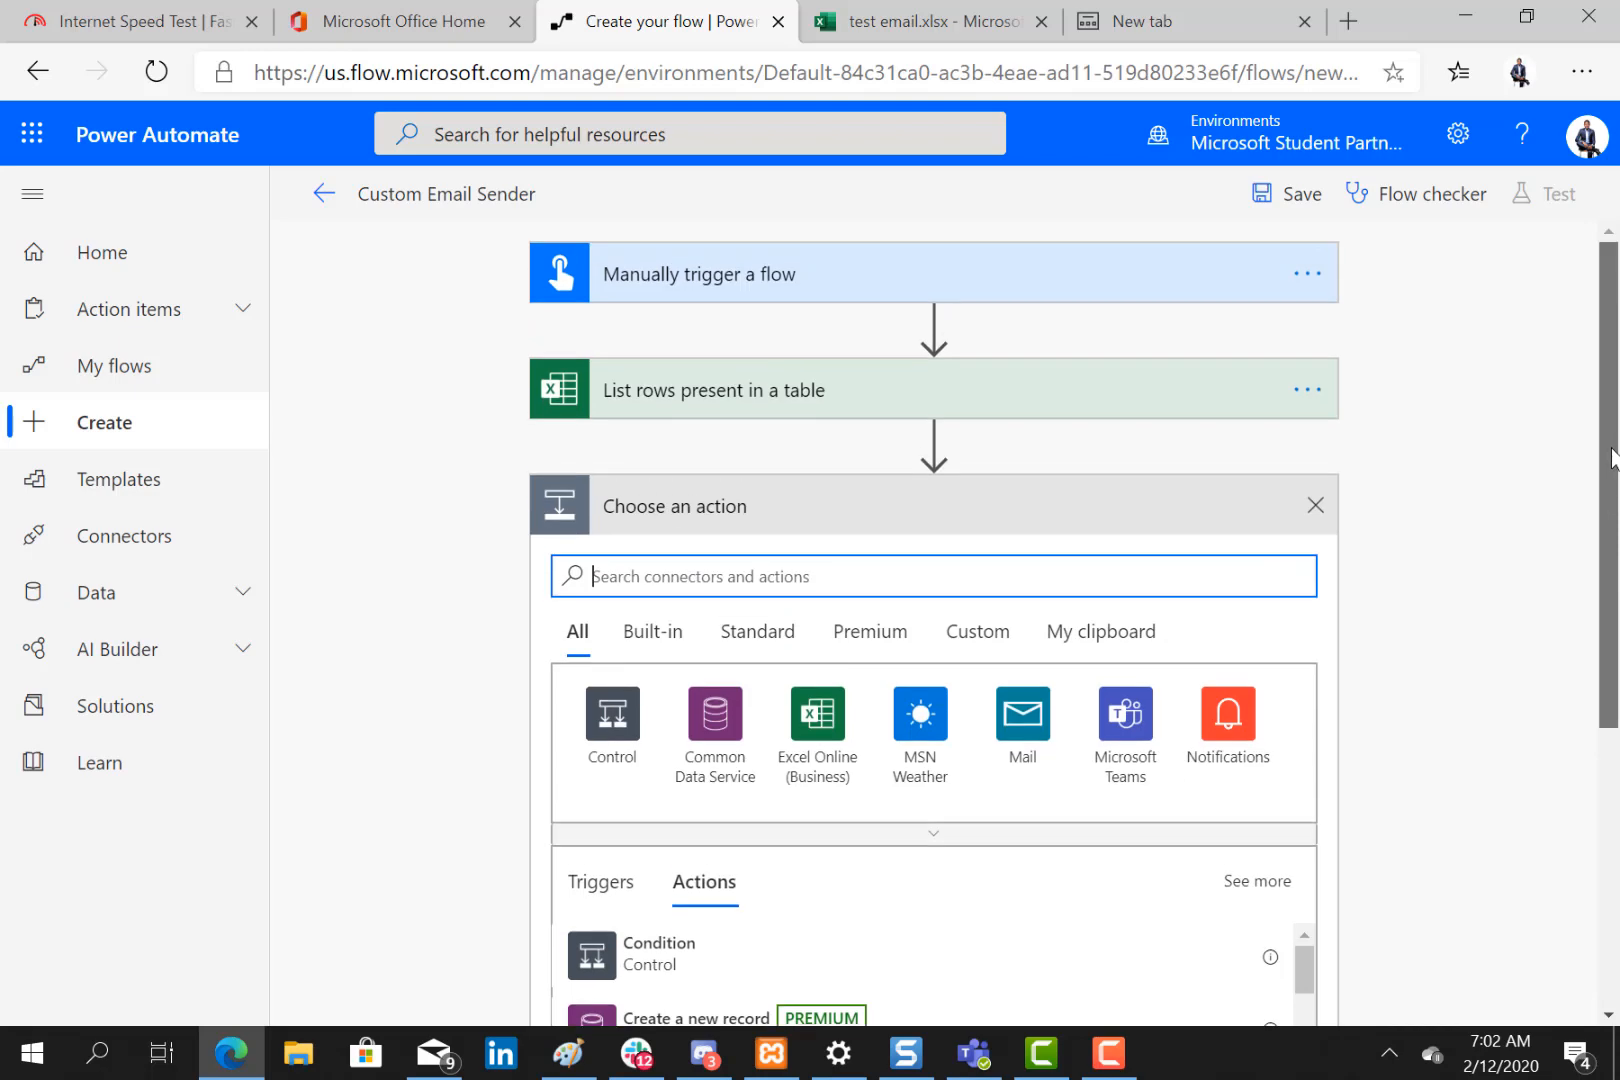
{"action": "left_click", "coordinate": [905, 30]}
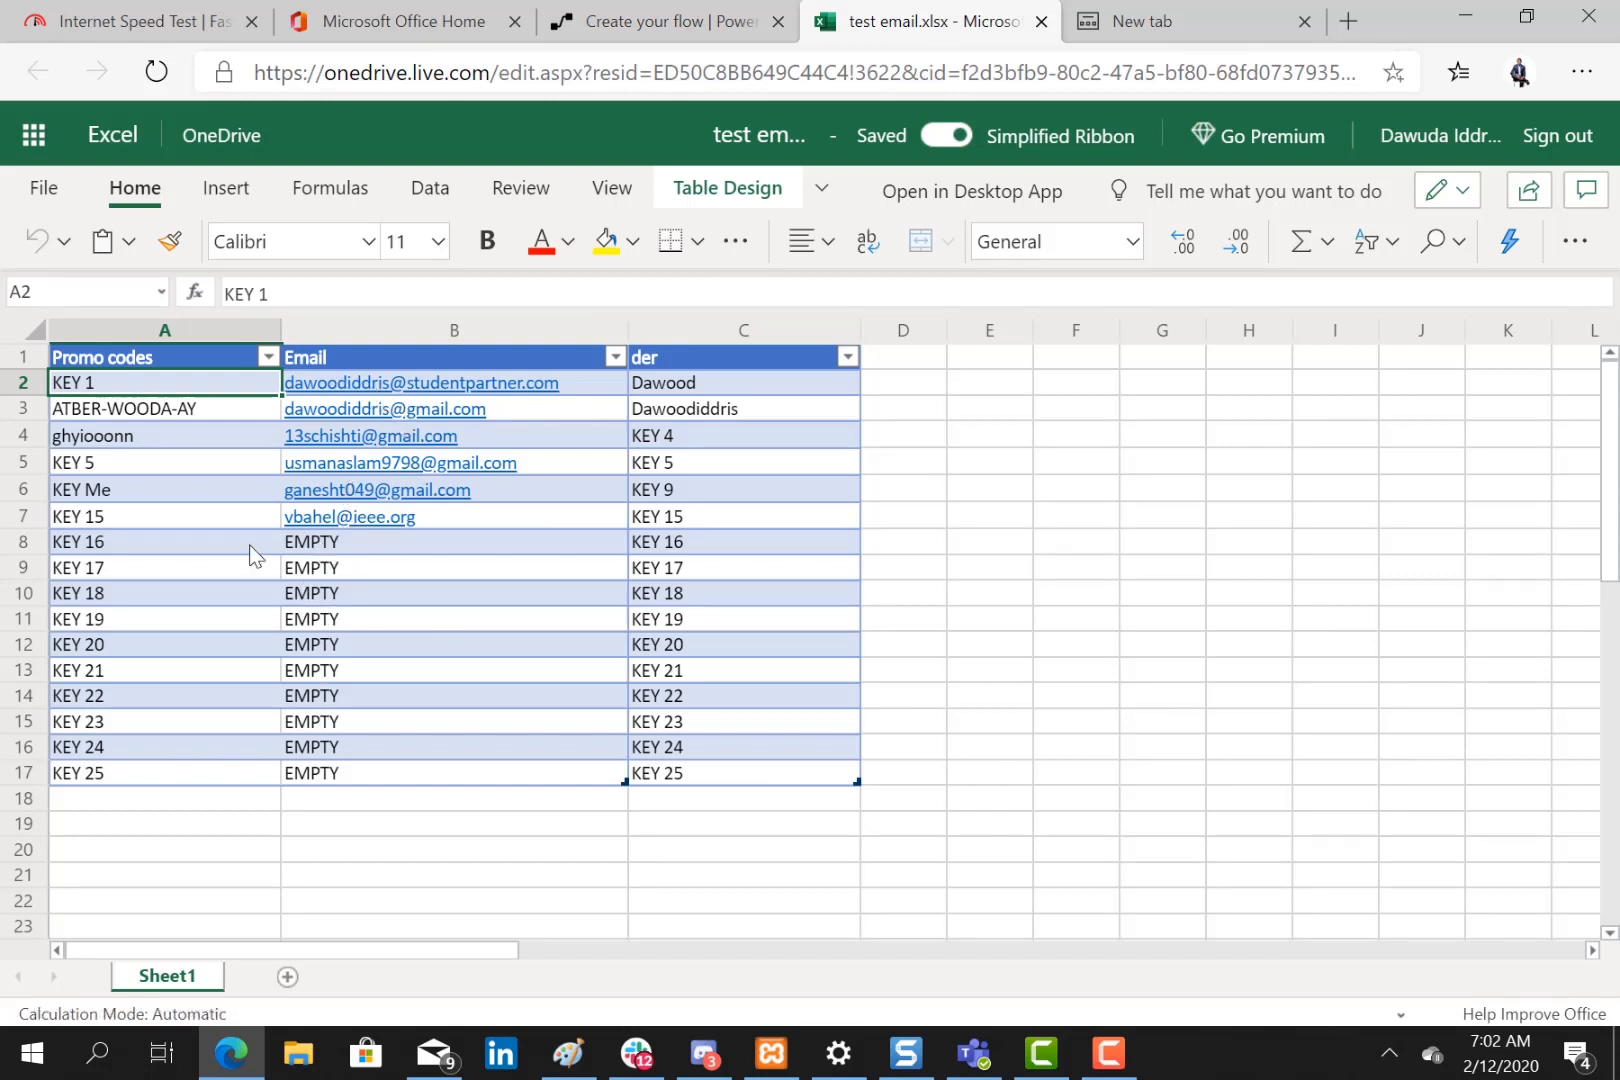
{"action": "left_click", "coordinate": [640, 30]}
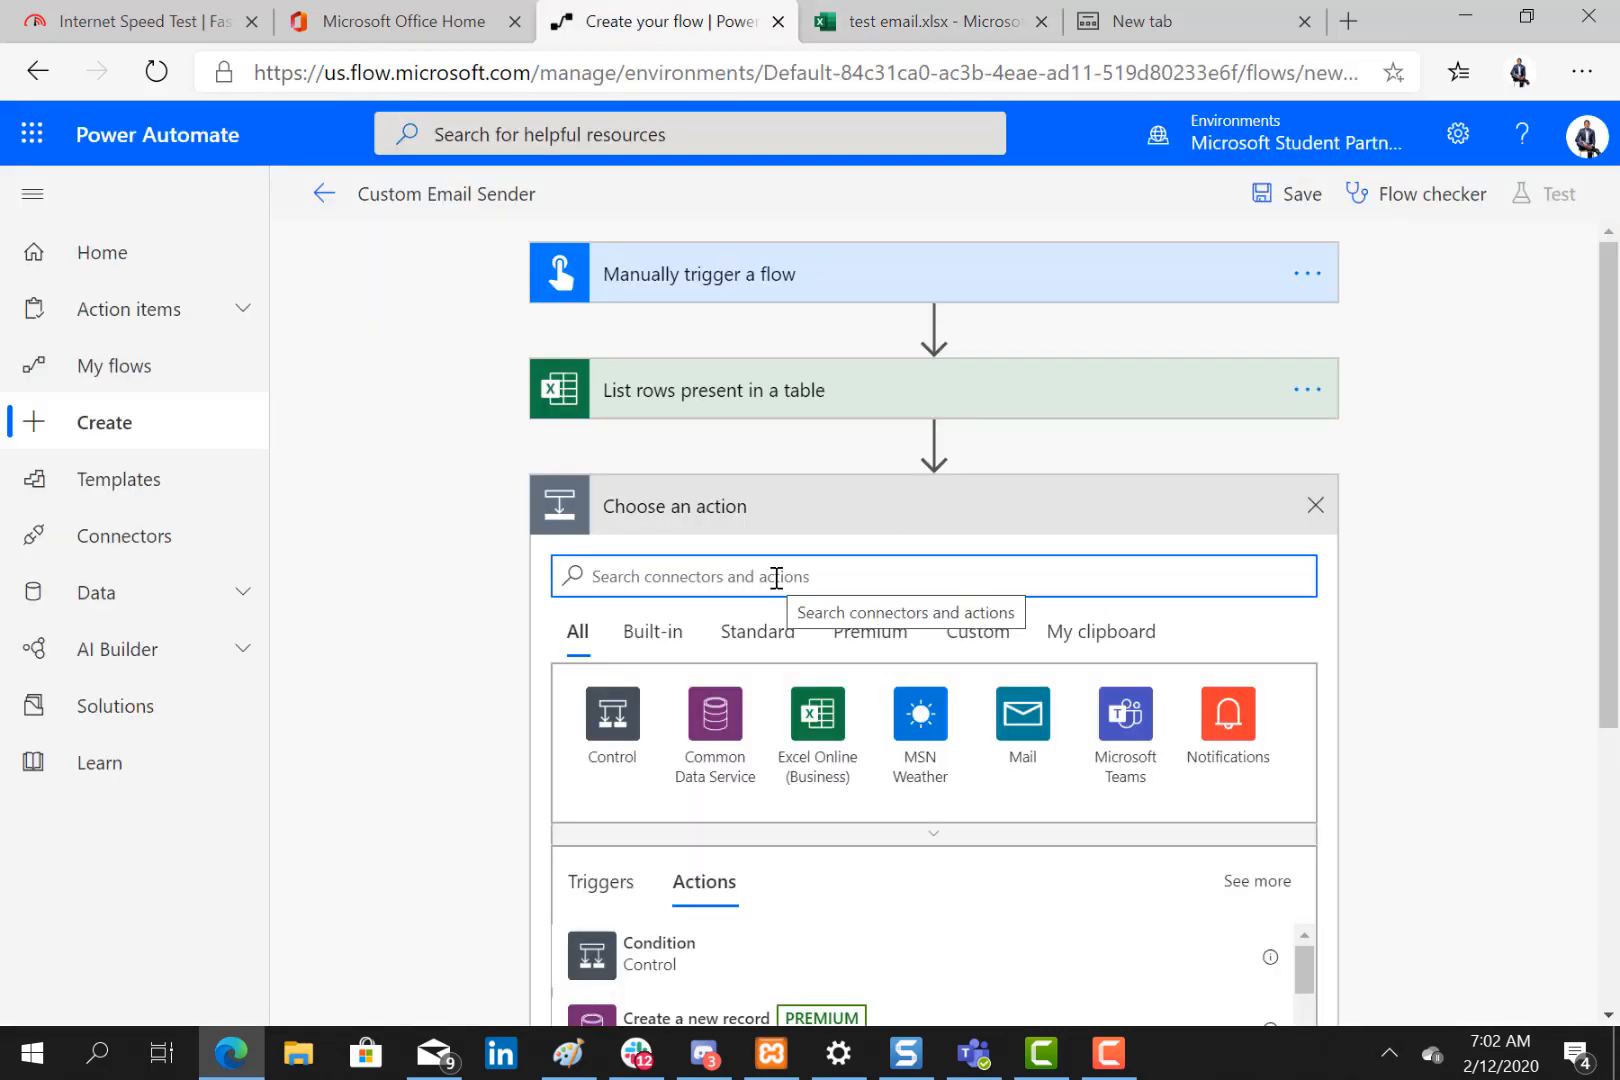
{"action": "type", "text": "initi"}
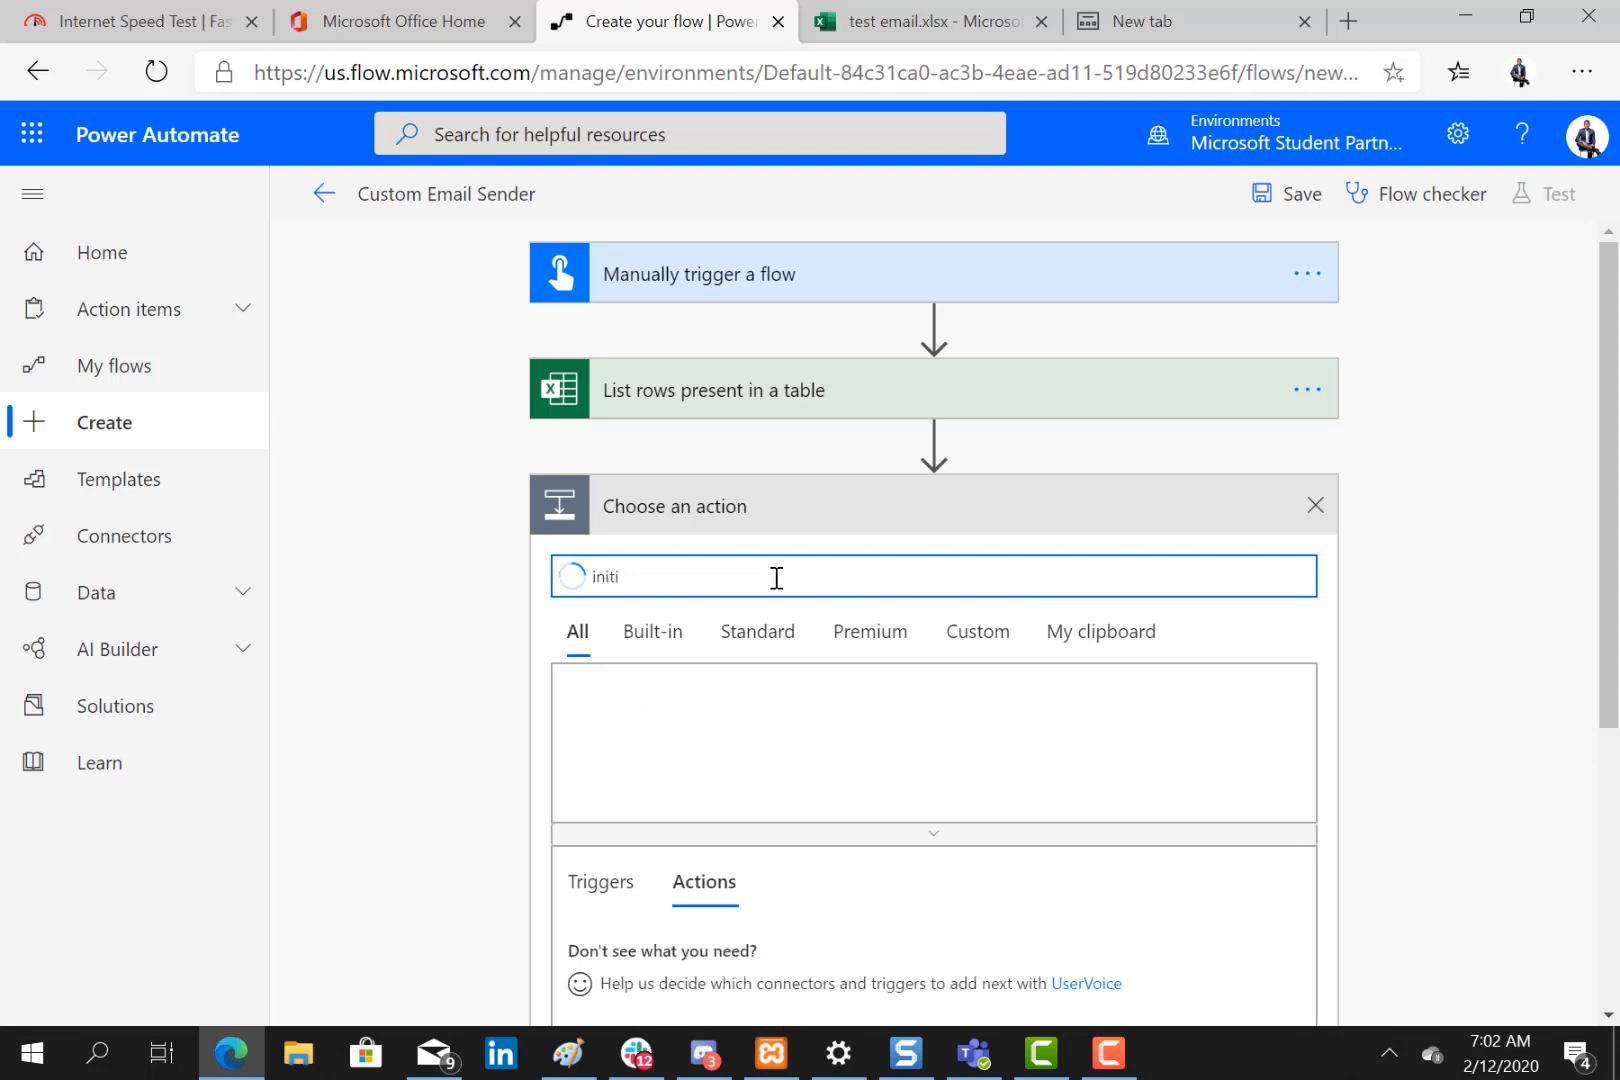
{"action": "type", "text": "a"}
{"action": "scroll", "coordinate": [1612, 725], "scroll_direction": "down", "scroll_amount": 2}
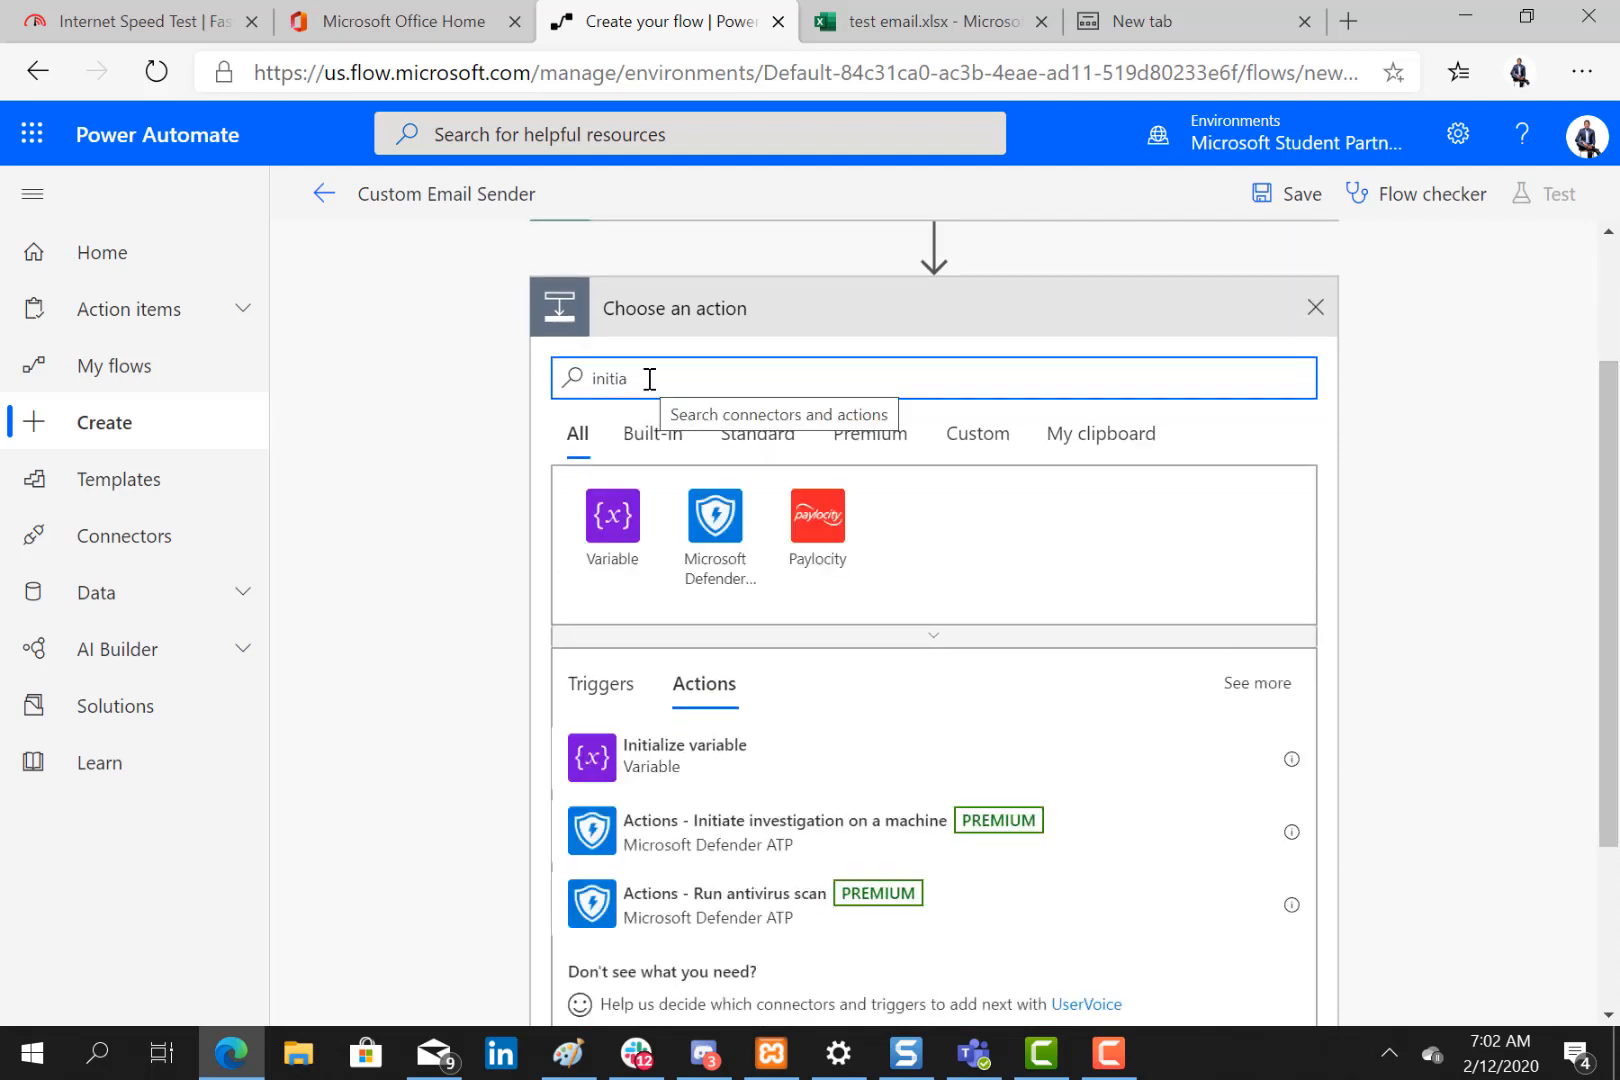
{"action": "left_click", "coordinate": [677, 770]}
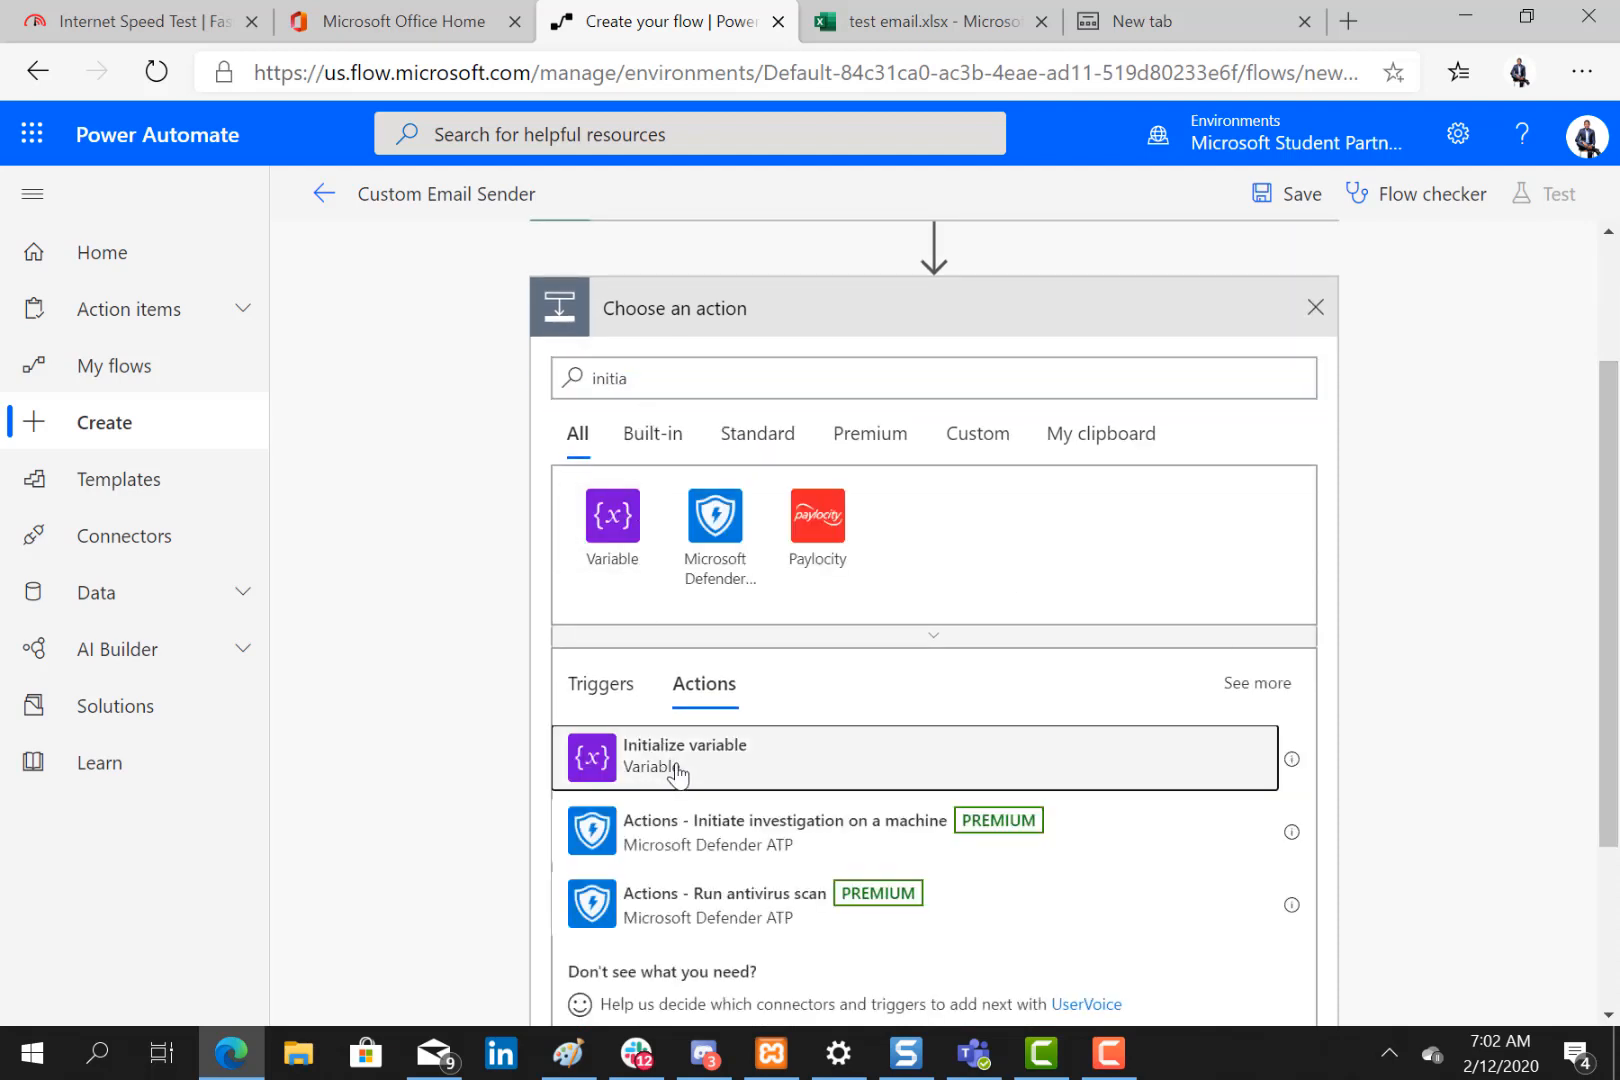
Name the variable EmptyField and set its type to String.
{"action": "left_click", "coordinate": [828, 535]}
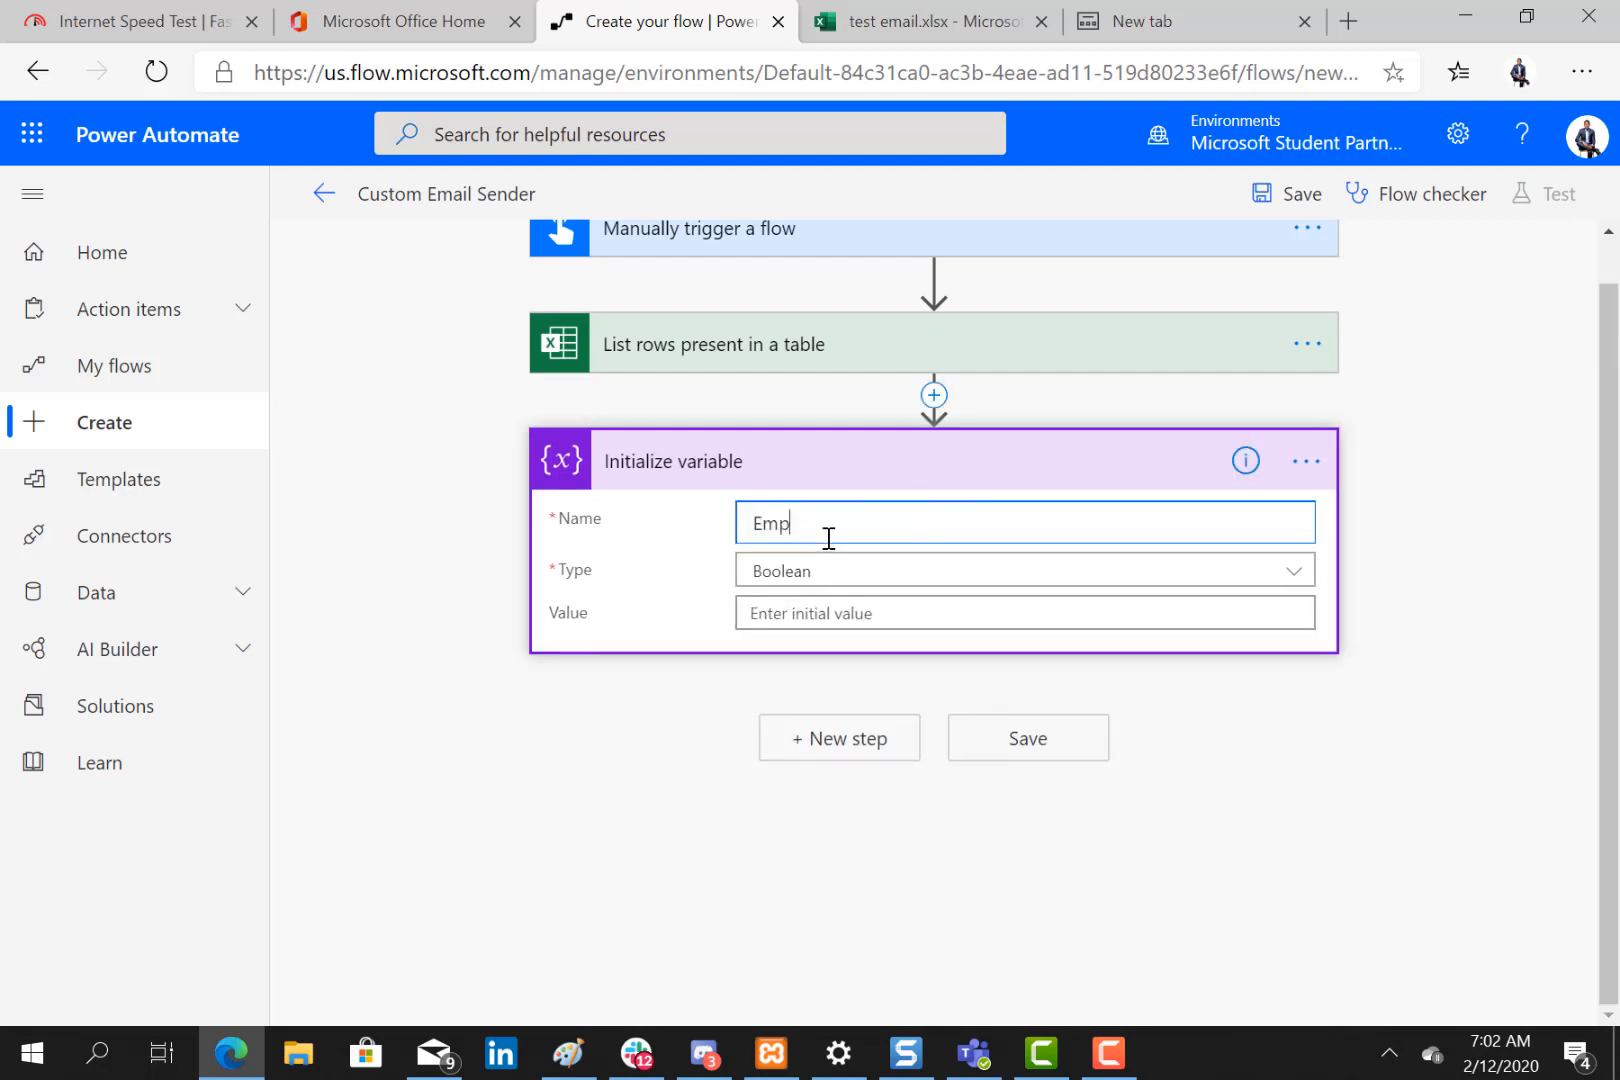
{"action": "key", "text": "BackSpace"}
{"action": "key", "text": "BackSpace"}
{"action": "key", "text": "BackSpace"}
{"action": "type", "text": "E"}
{"action": "left_click", "coordinate": [815, 585]}
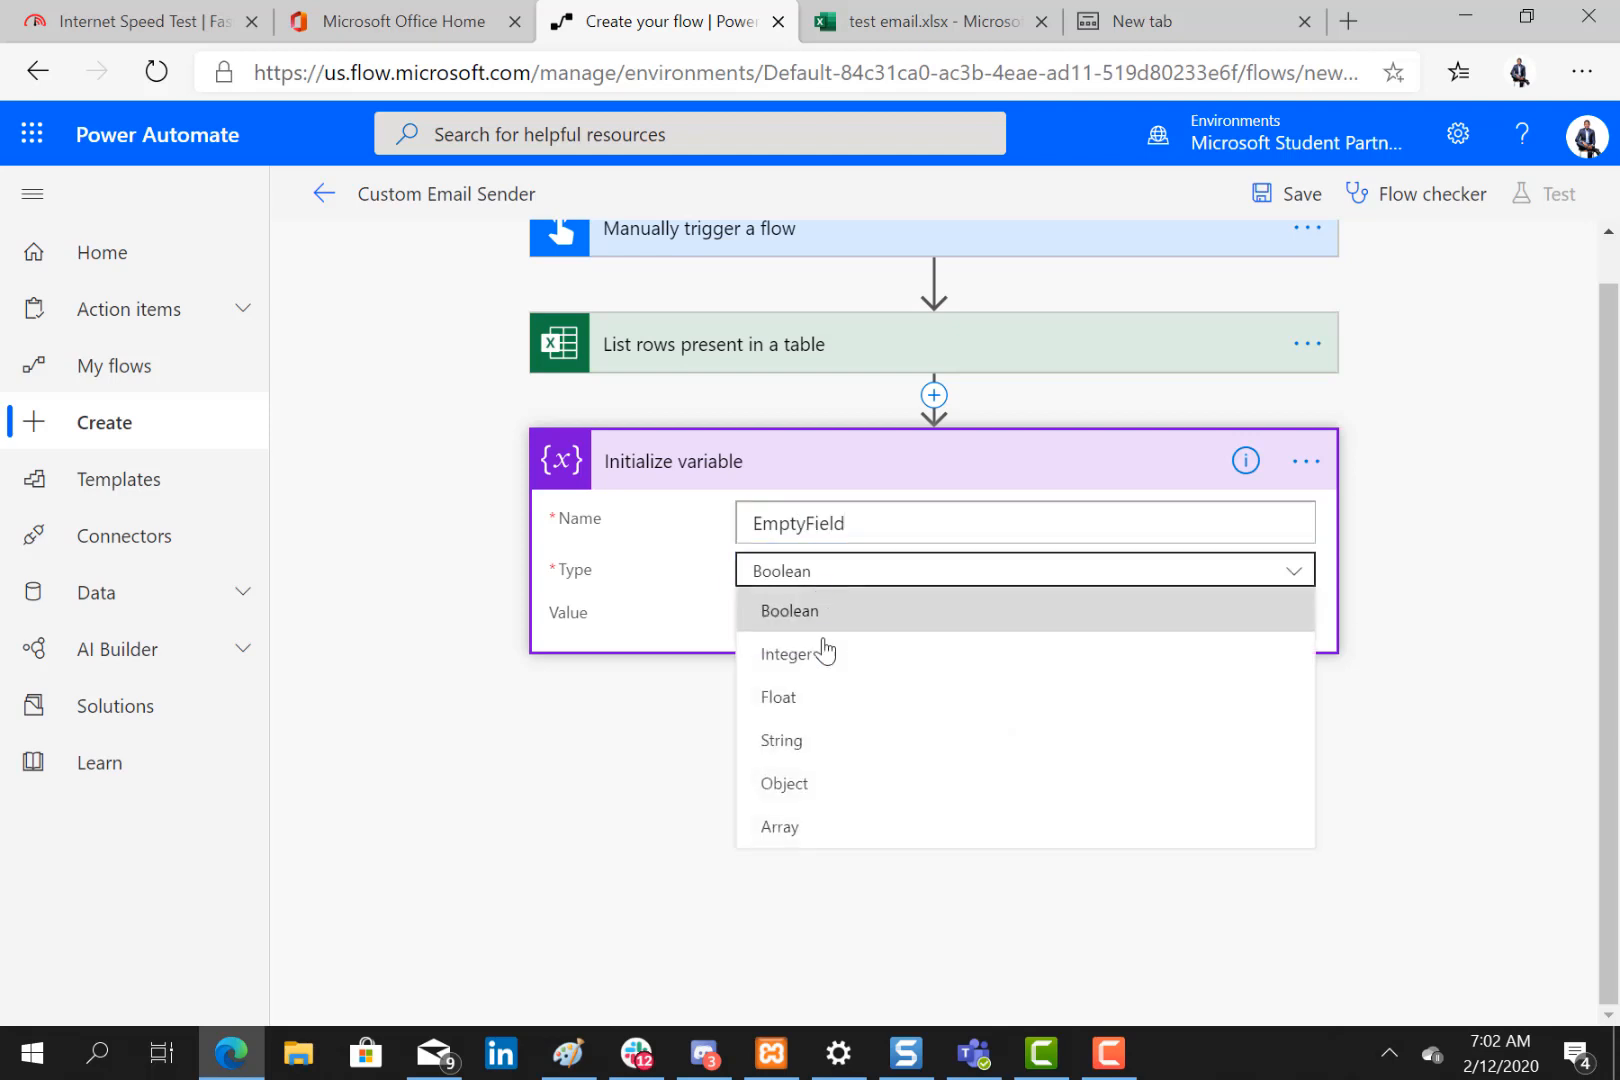
{"action": "left_click", "coordinate": [808, 748]}
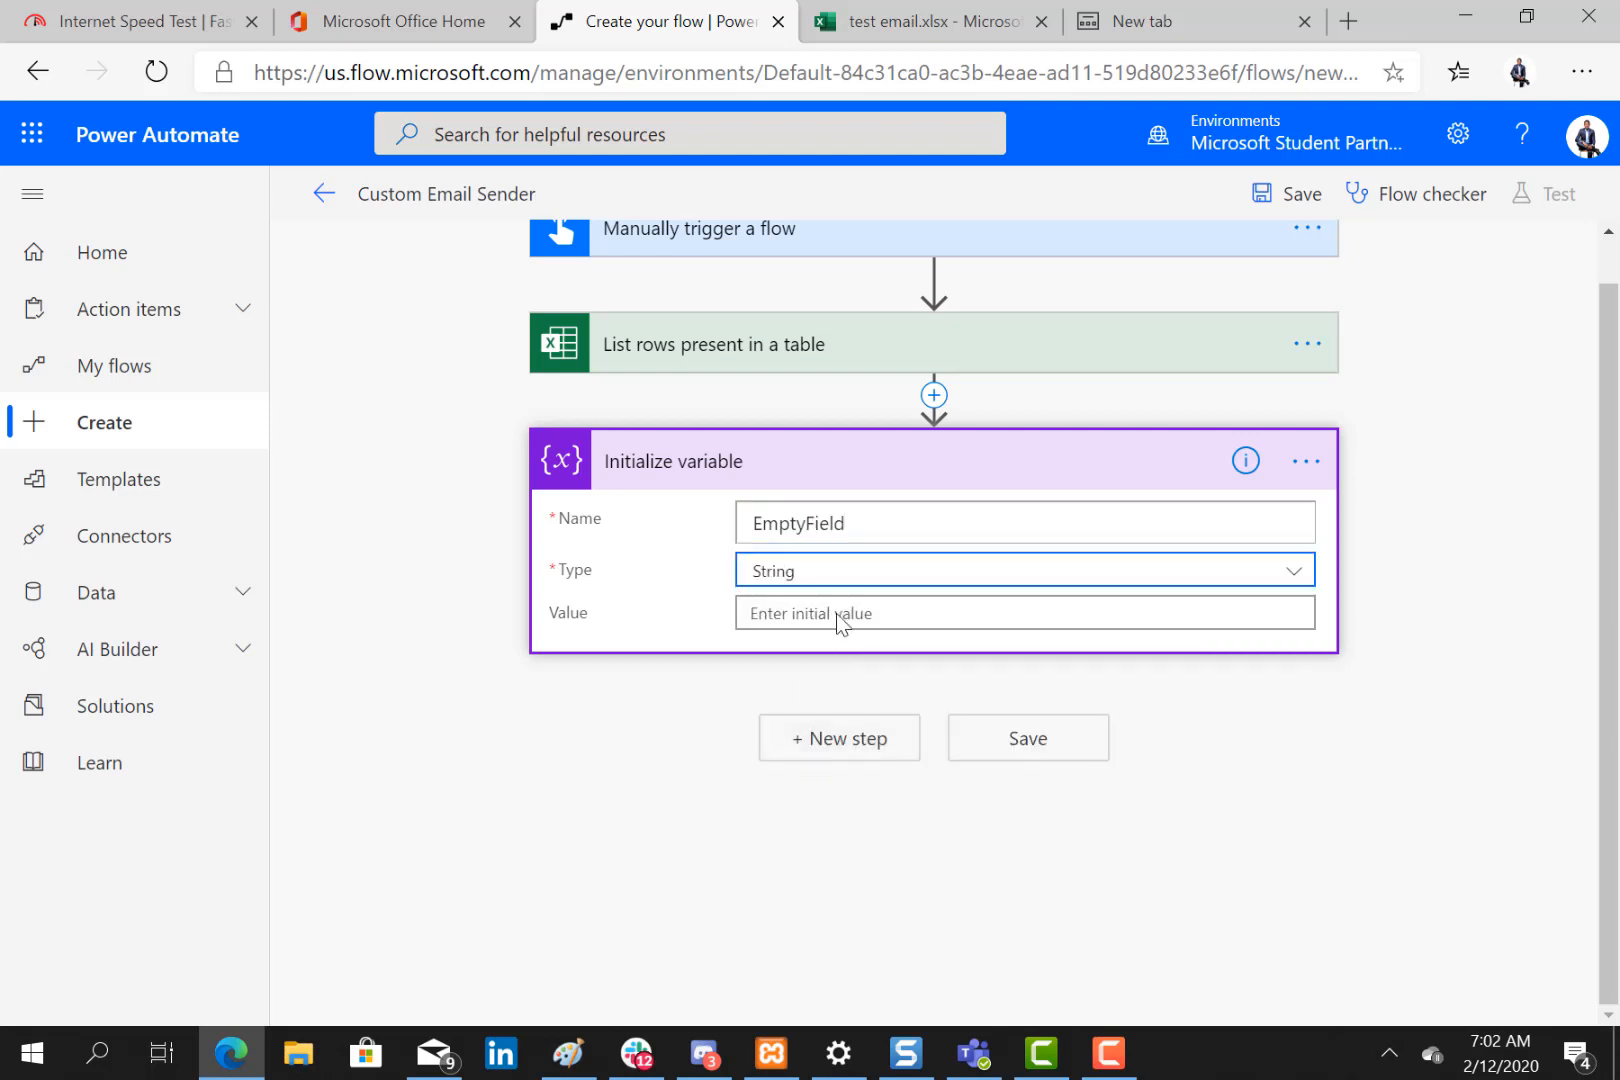
Set the variable's initial value to EMPTY and compare it with the Email column in the test email.xlsx workbook.
{"action": "left_click", "coordinate": [840, 607]}
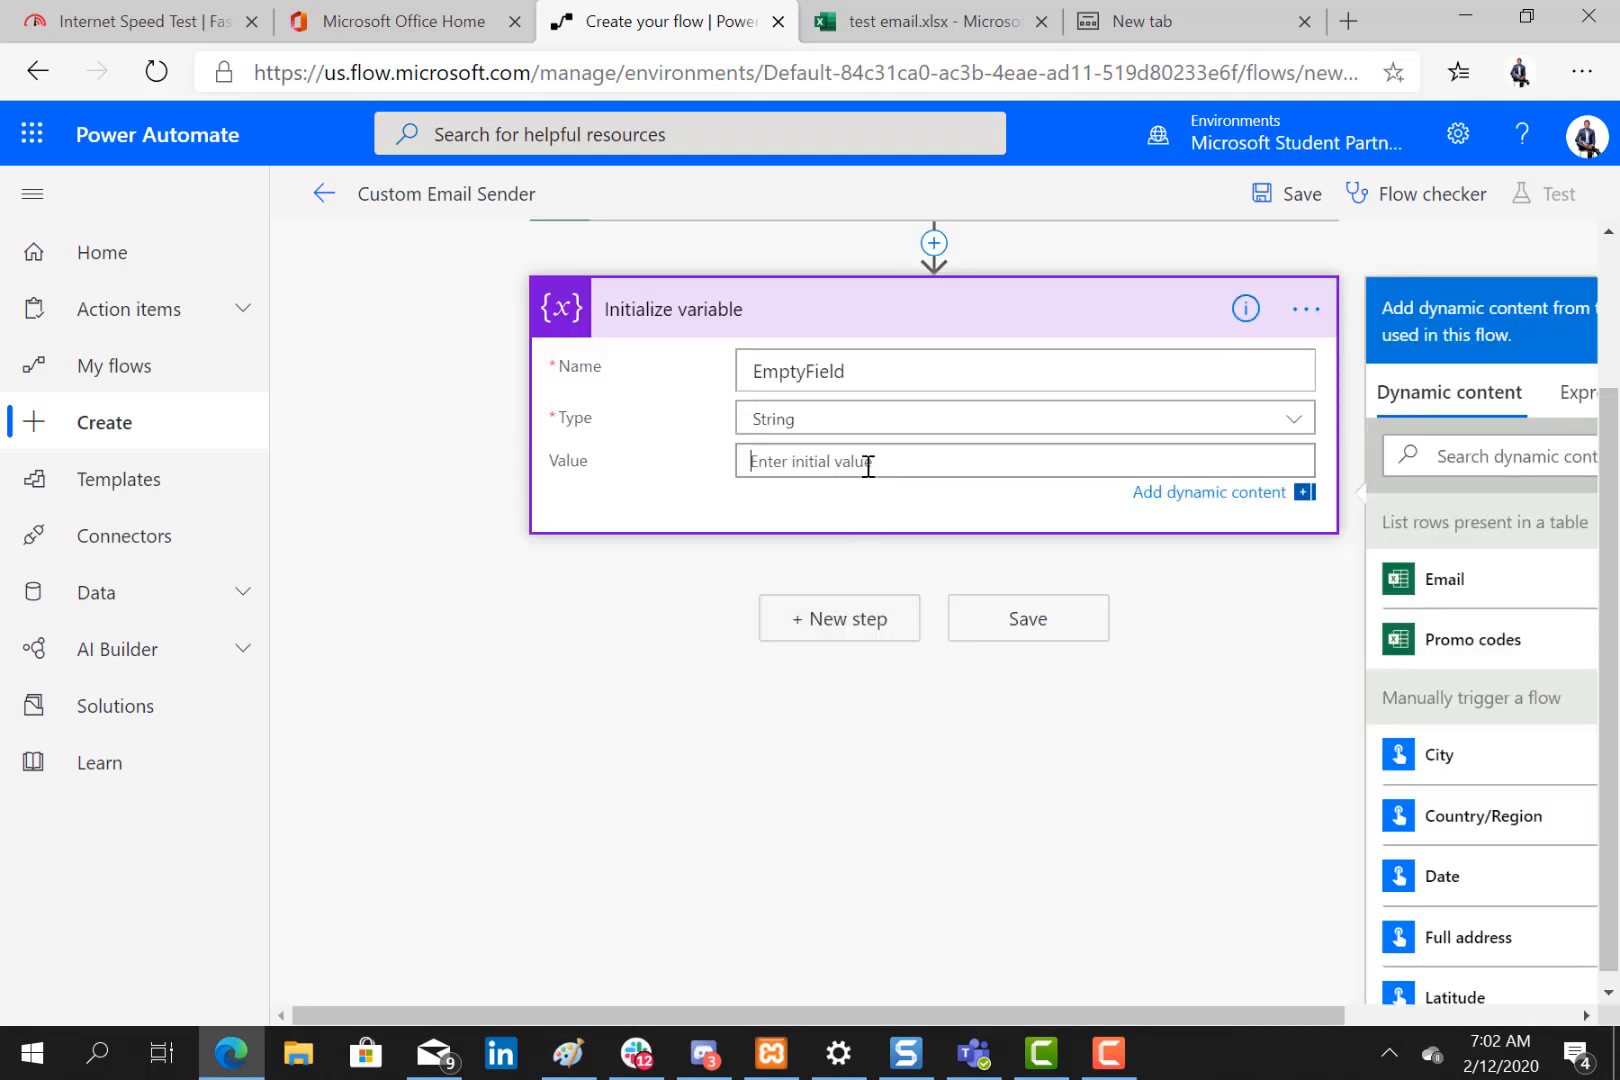
{"action": "type", "text": "5"}
{"action": "key", "text": "BackSpace"}
{"action": "type", "text": "EMPTY"}
{"action": "left_click", "coordinate": [955, 18]}
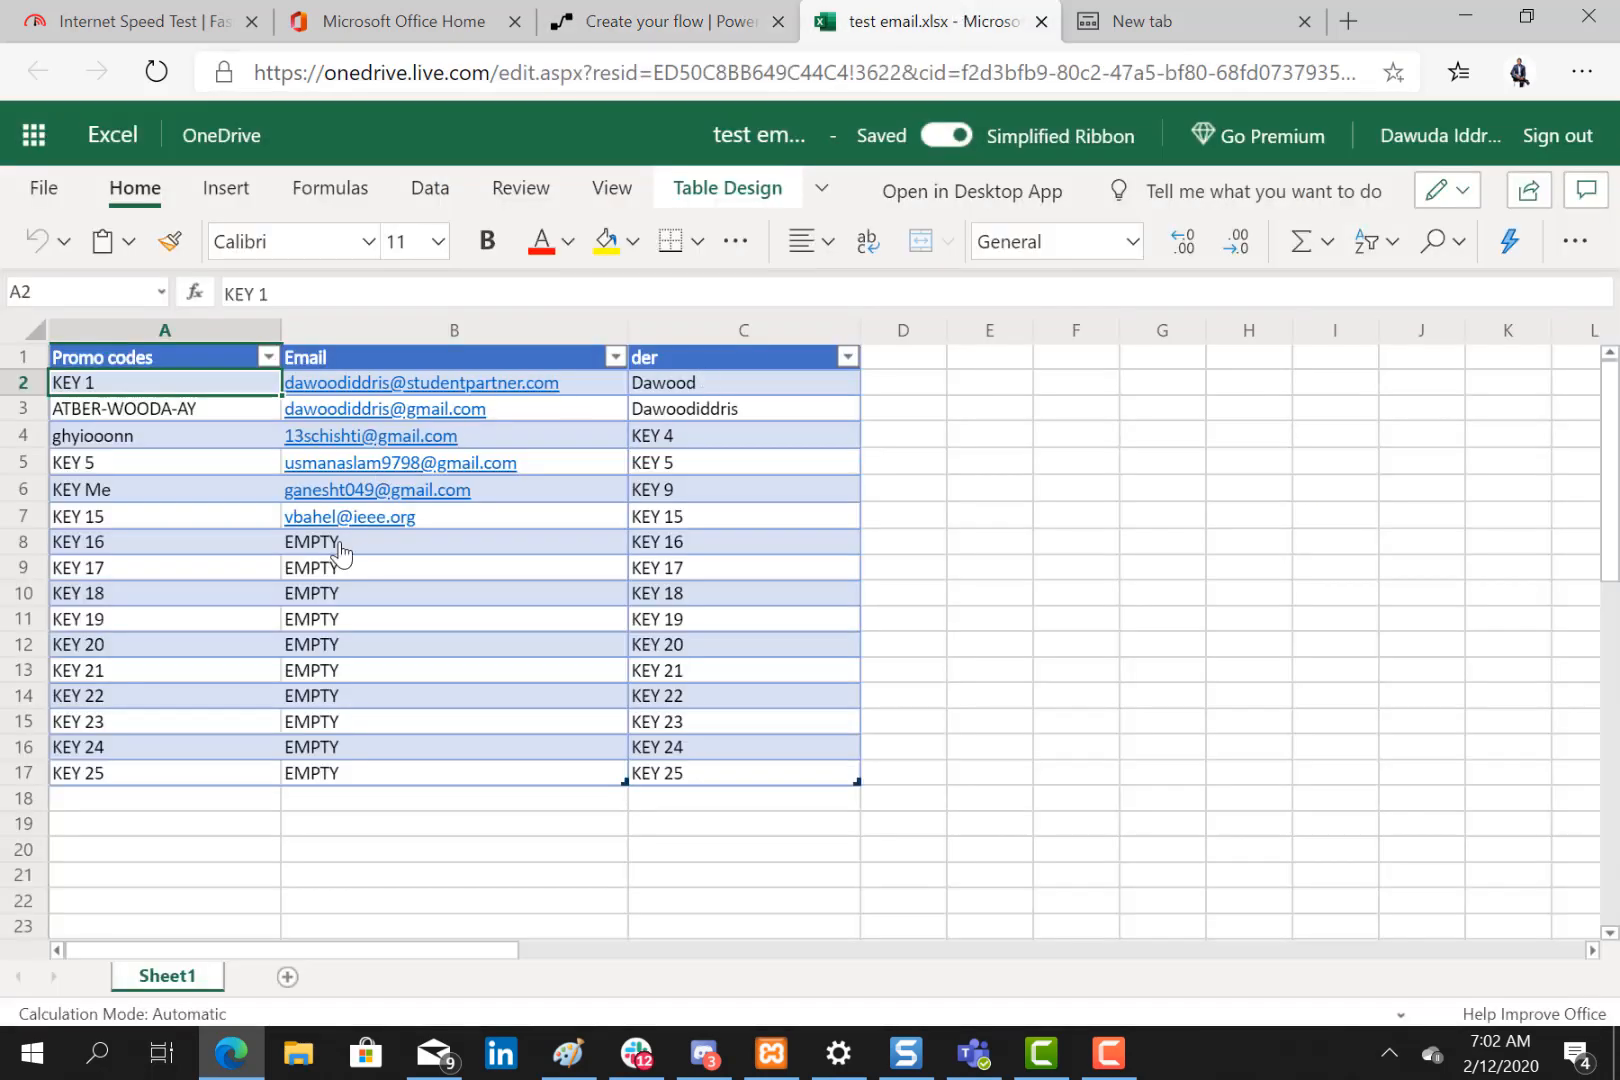
{"action": "left_click", "coordinate": [645, 20]}
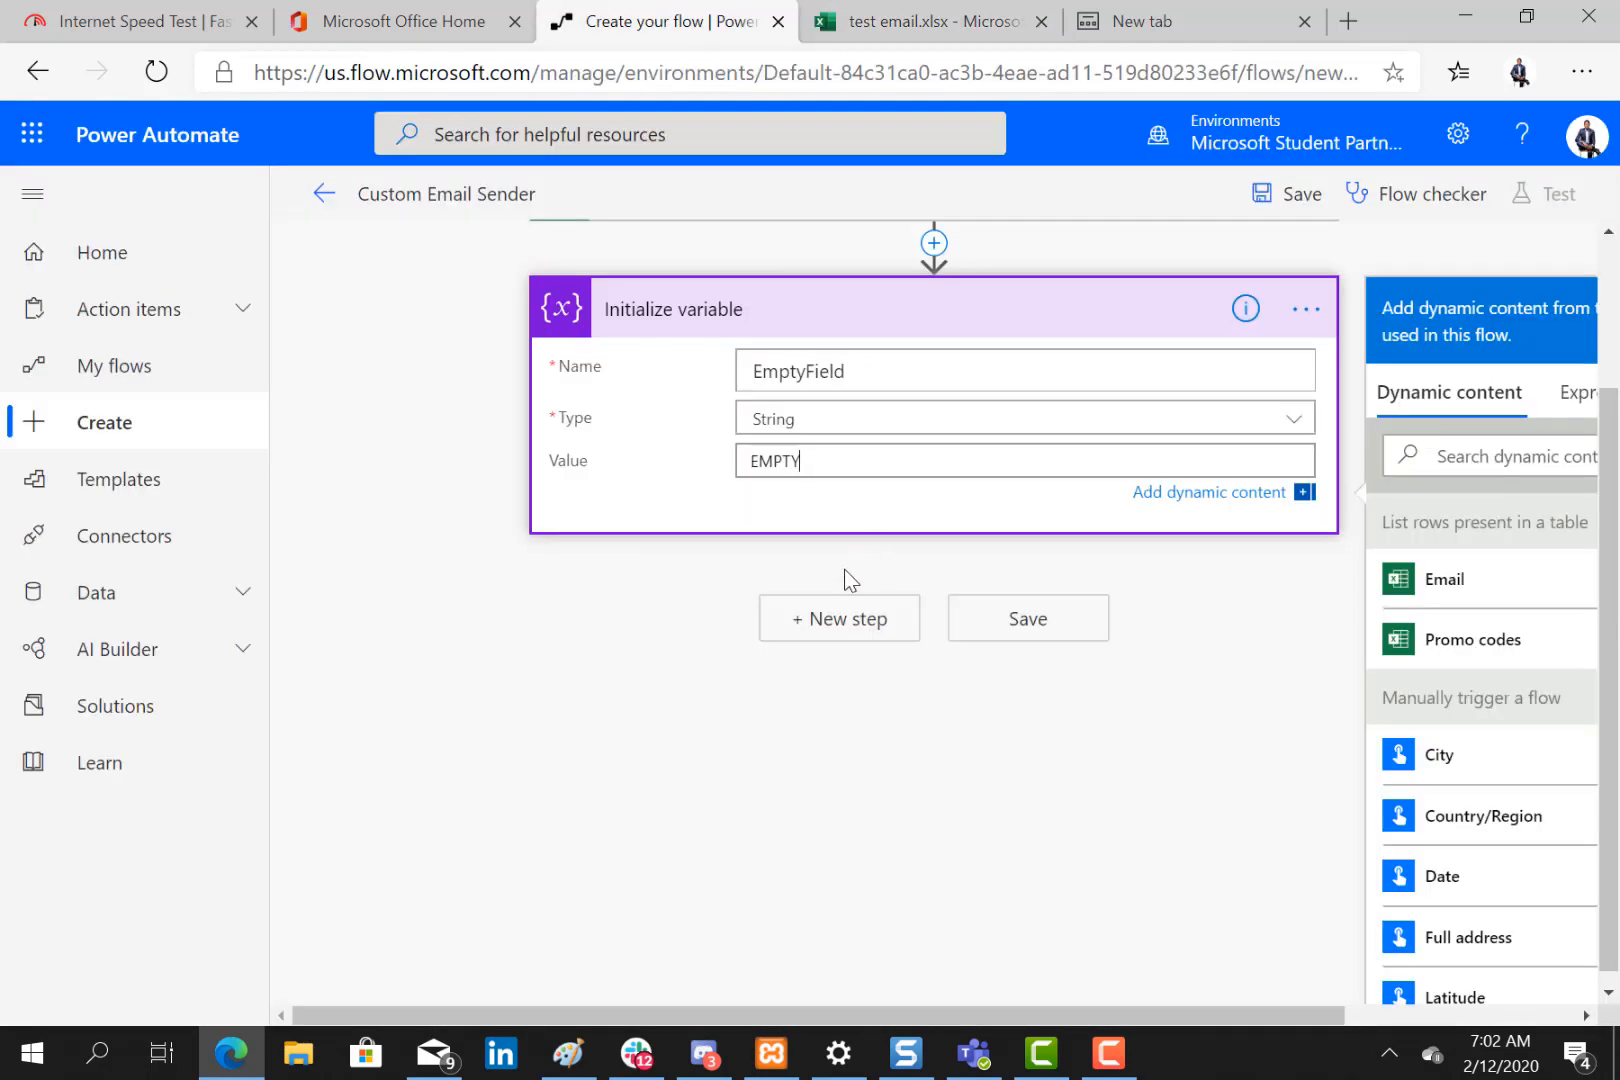
Search for "apply" and add an Apply to each control that loops over the value output of List rows present in a table.
{"action": "left_click", "coordinate": [843, 619]}
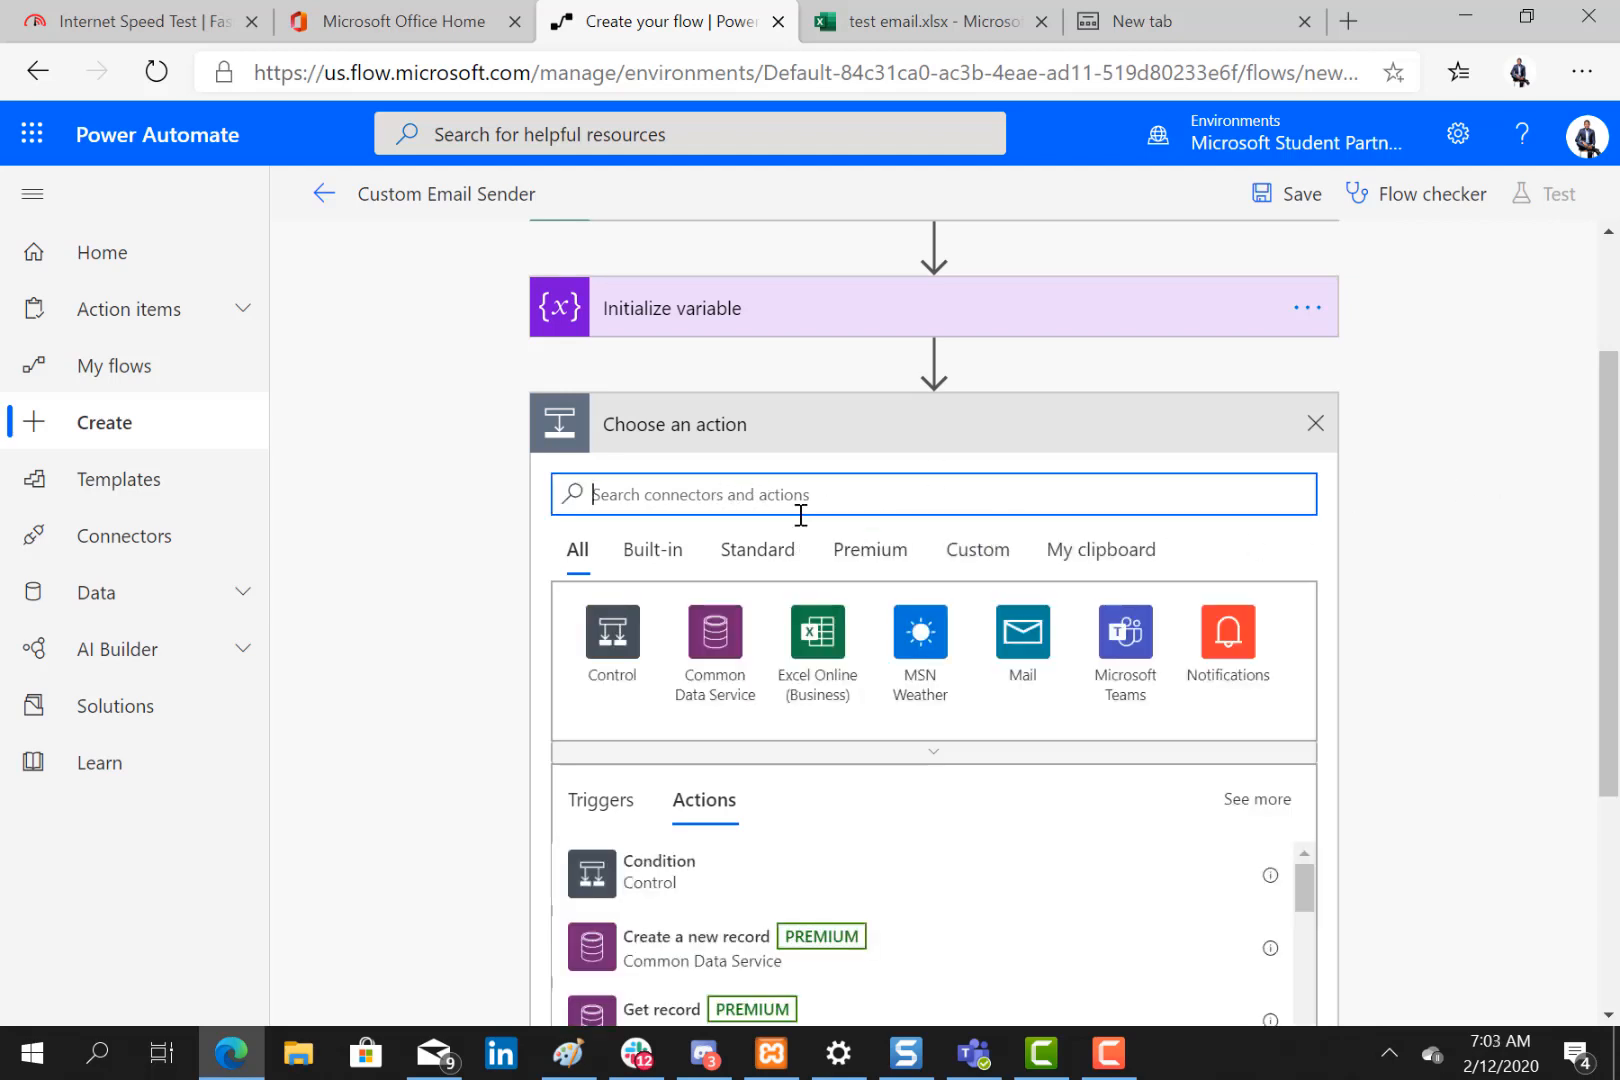
{"action": "type", "text": "apply"}
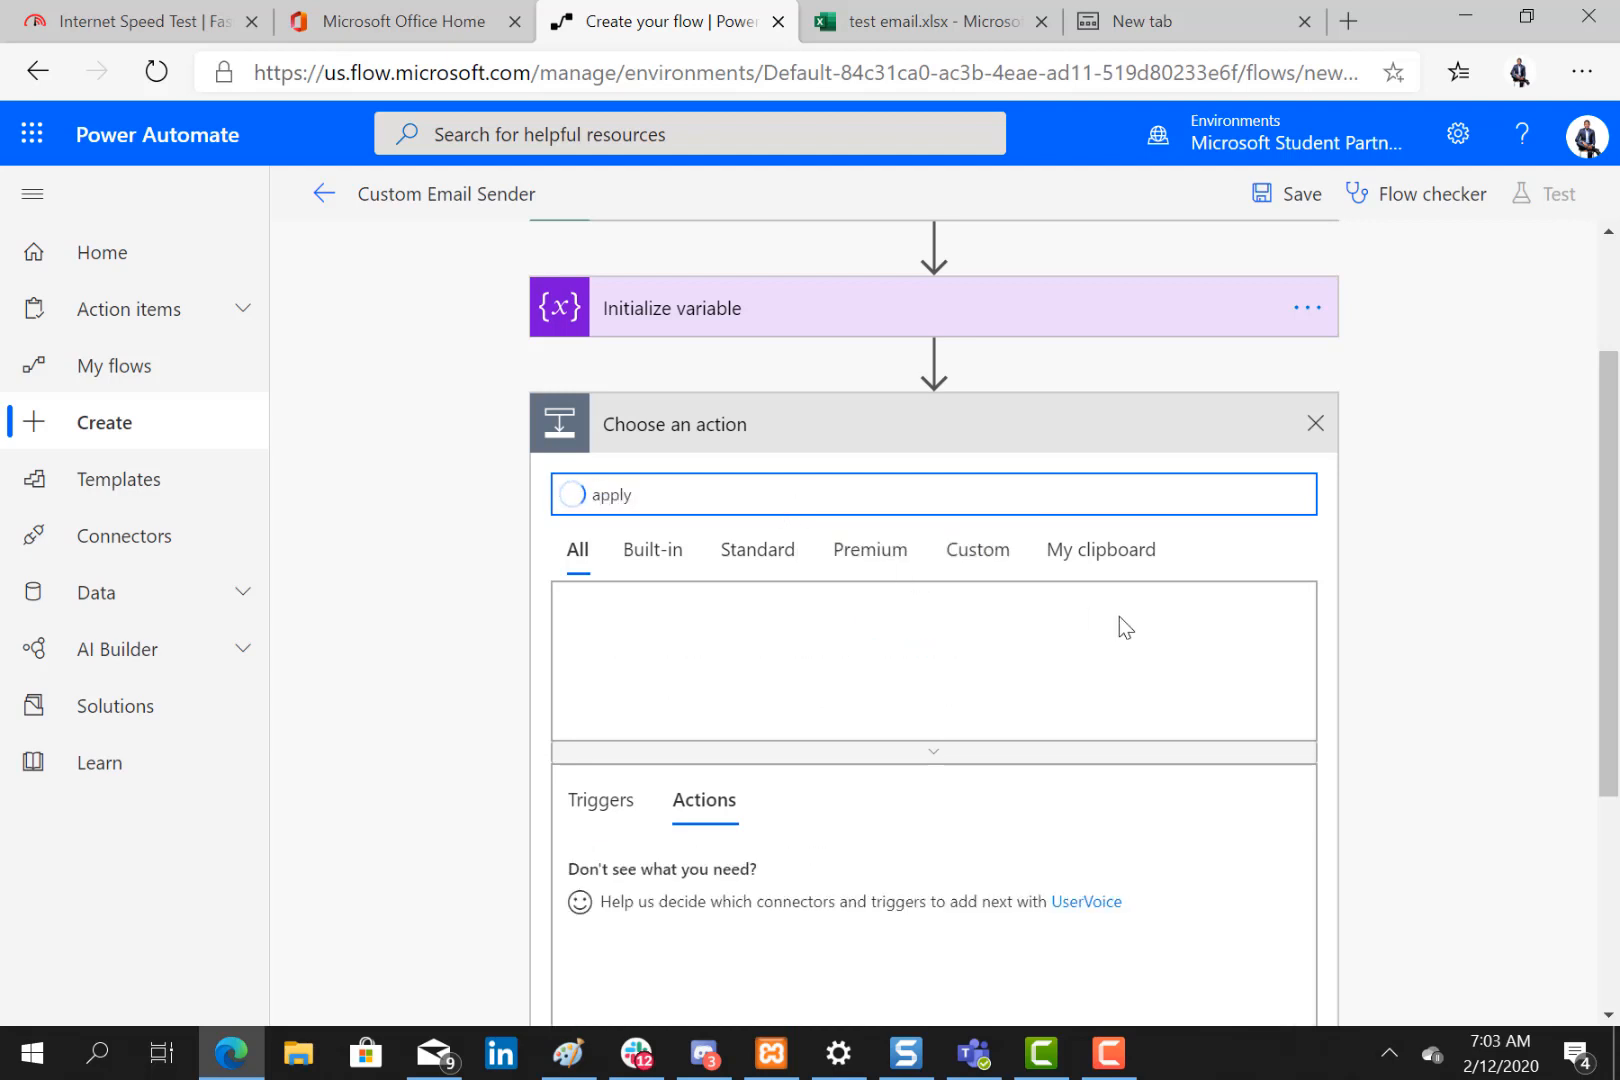
{"action": "left_click_drag", "start_coordinate": [1618, 461], "coordinate": [1618, 565]}
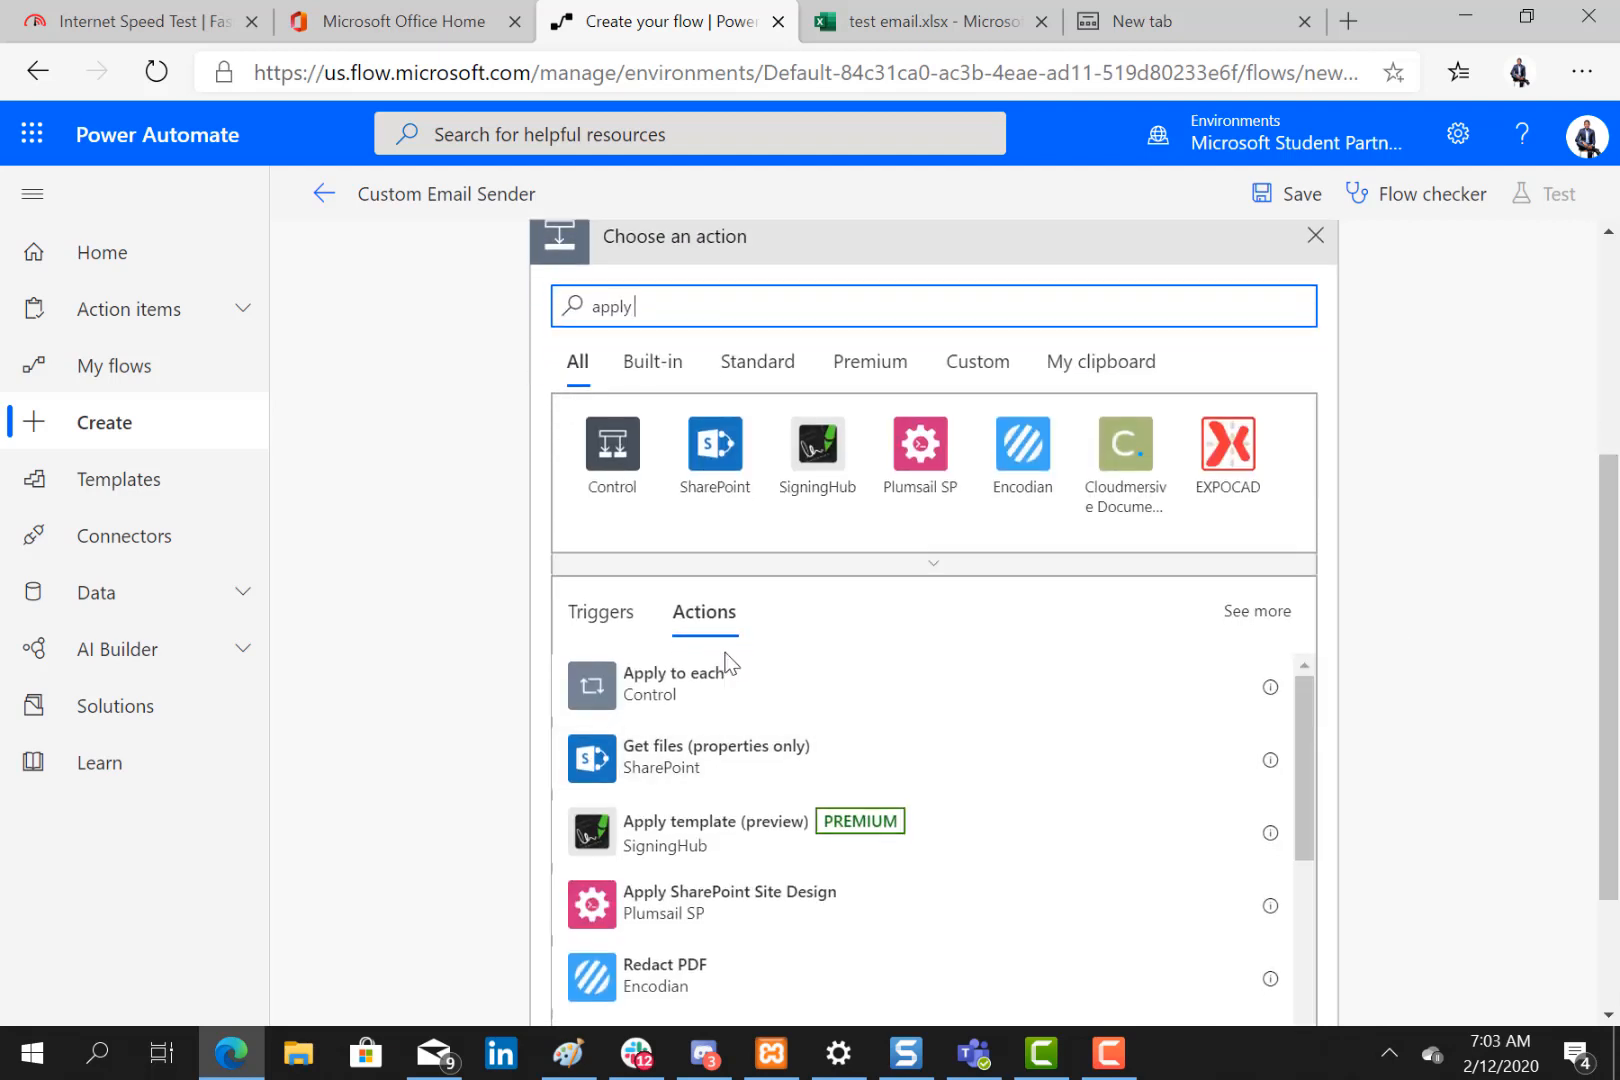
{"action": "left_click", "coordinate": [712, 688]}
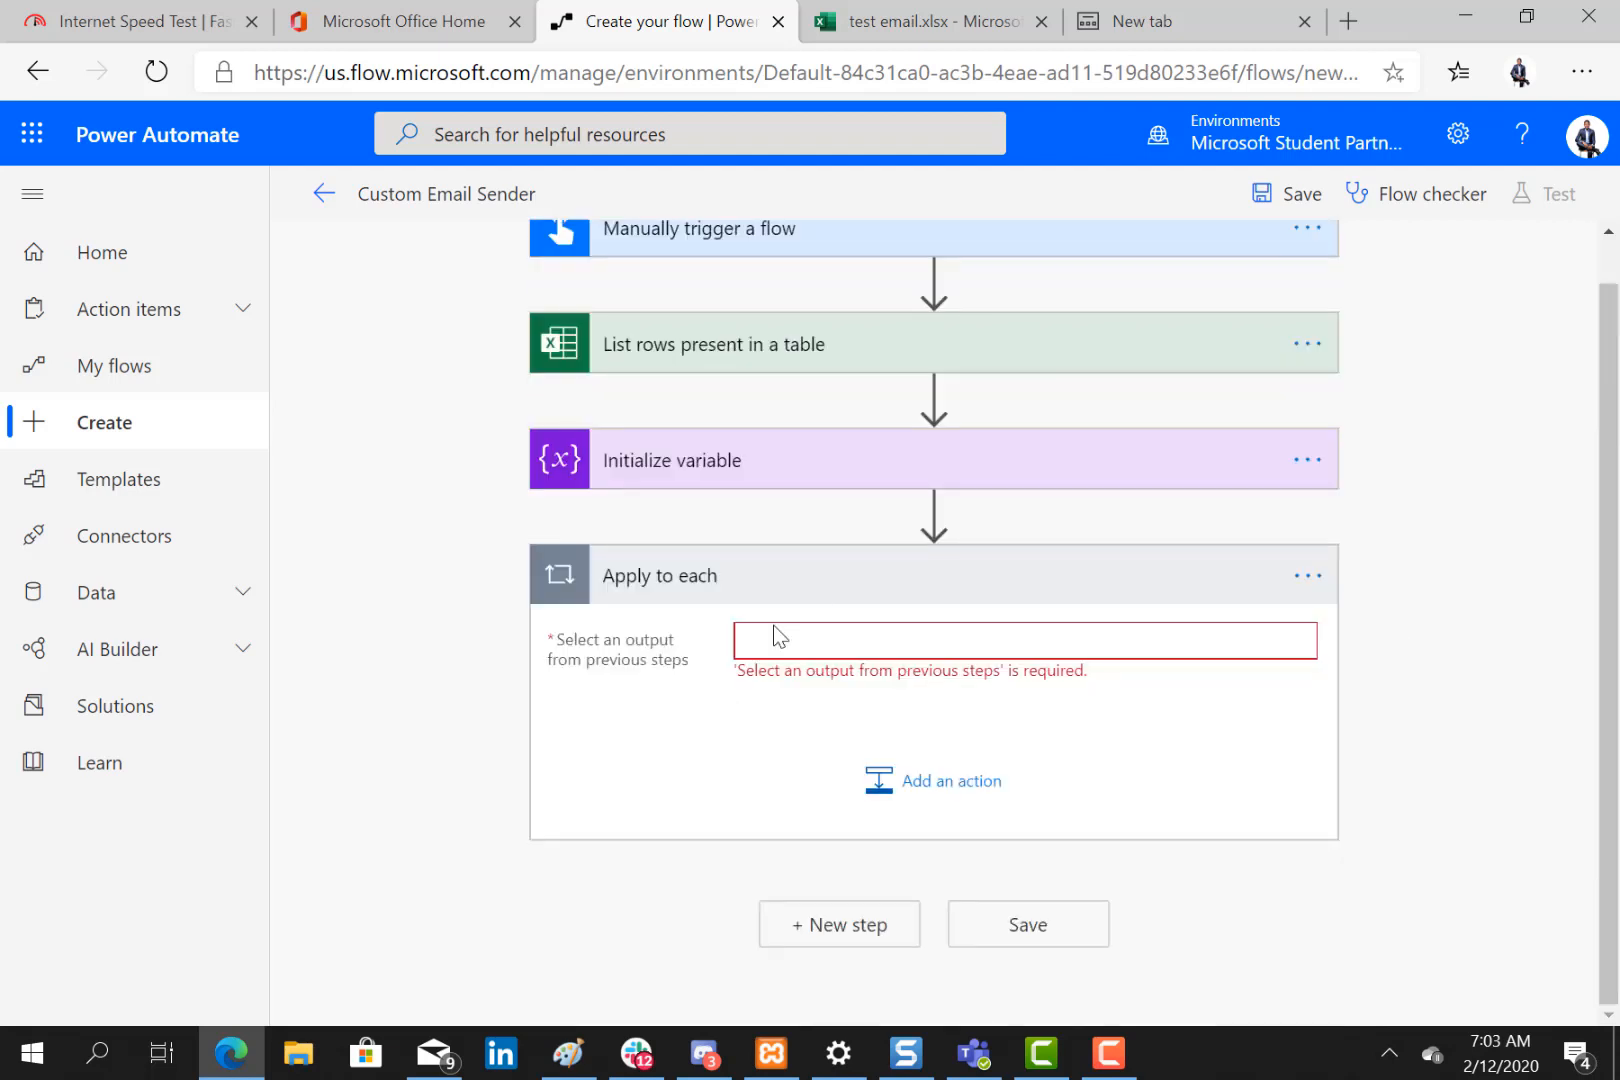
{"action": "left_click", "coordinate": [832, 641]}
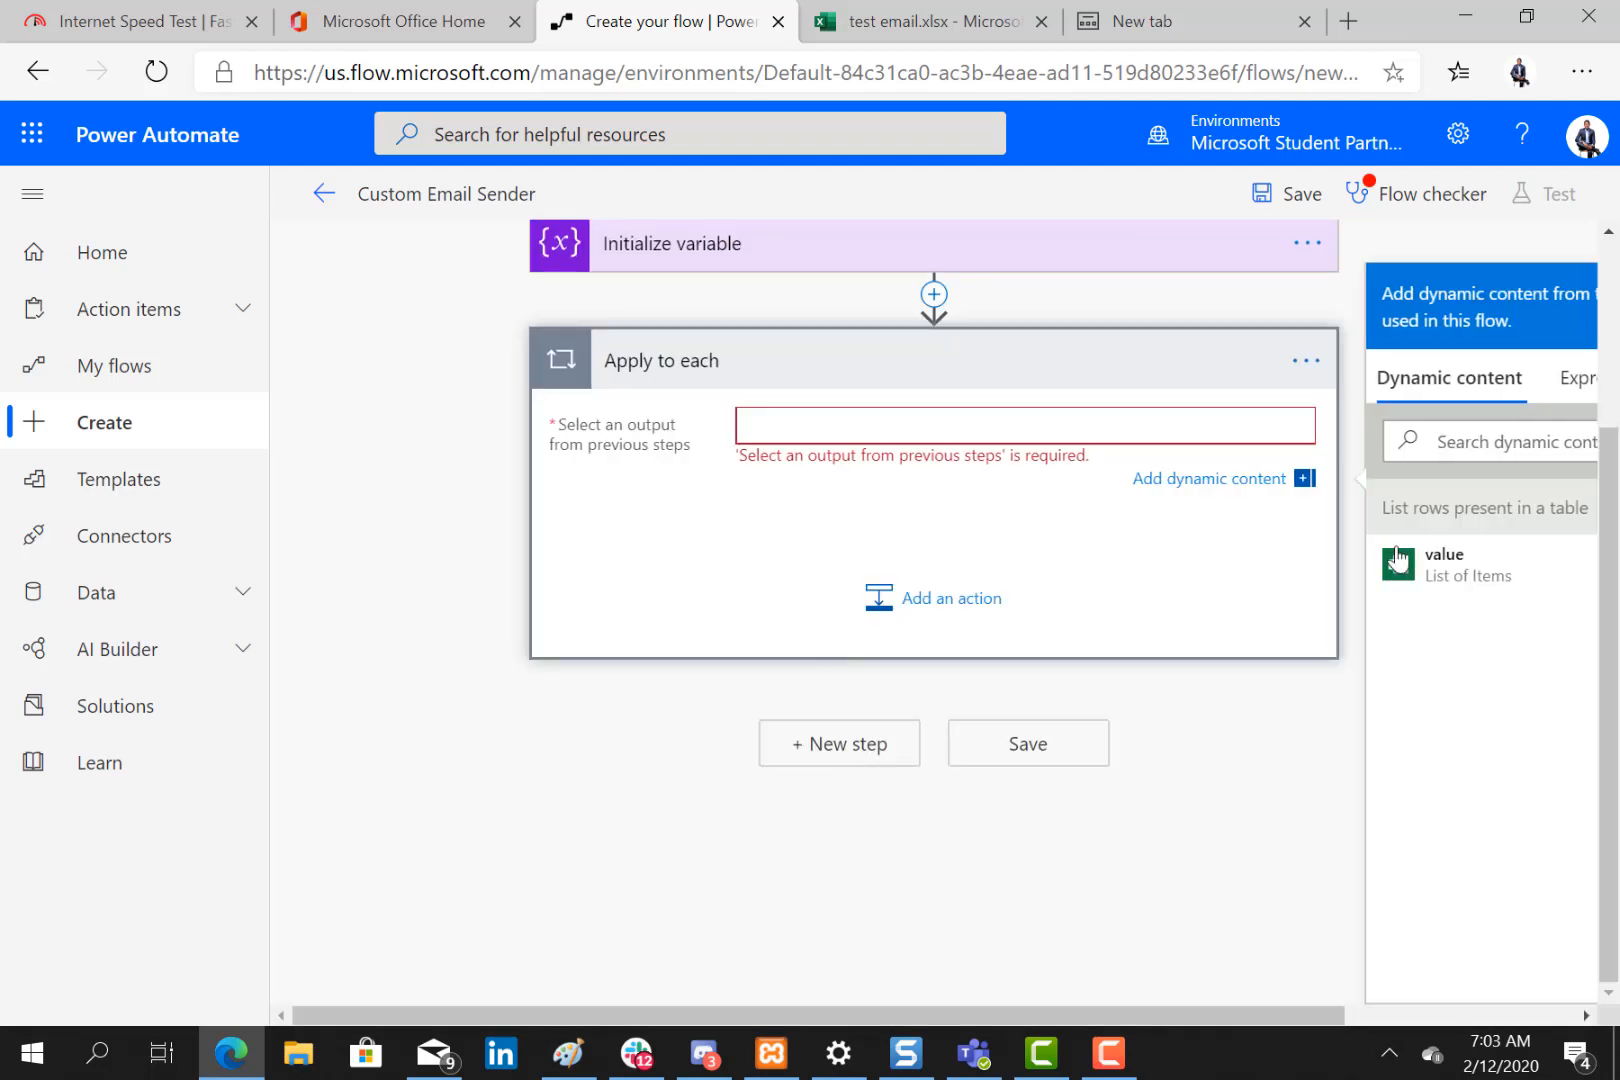
{"action": "left_click", "coordinate": [1451, 575]}
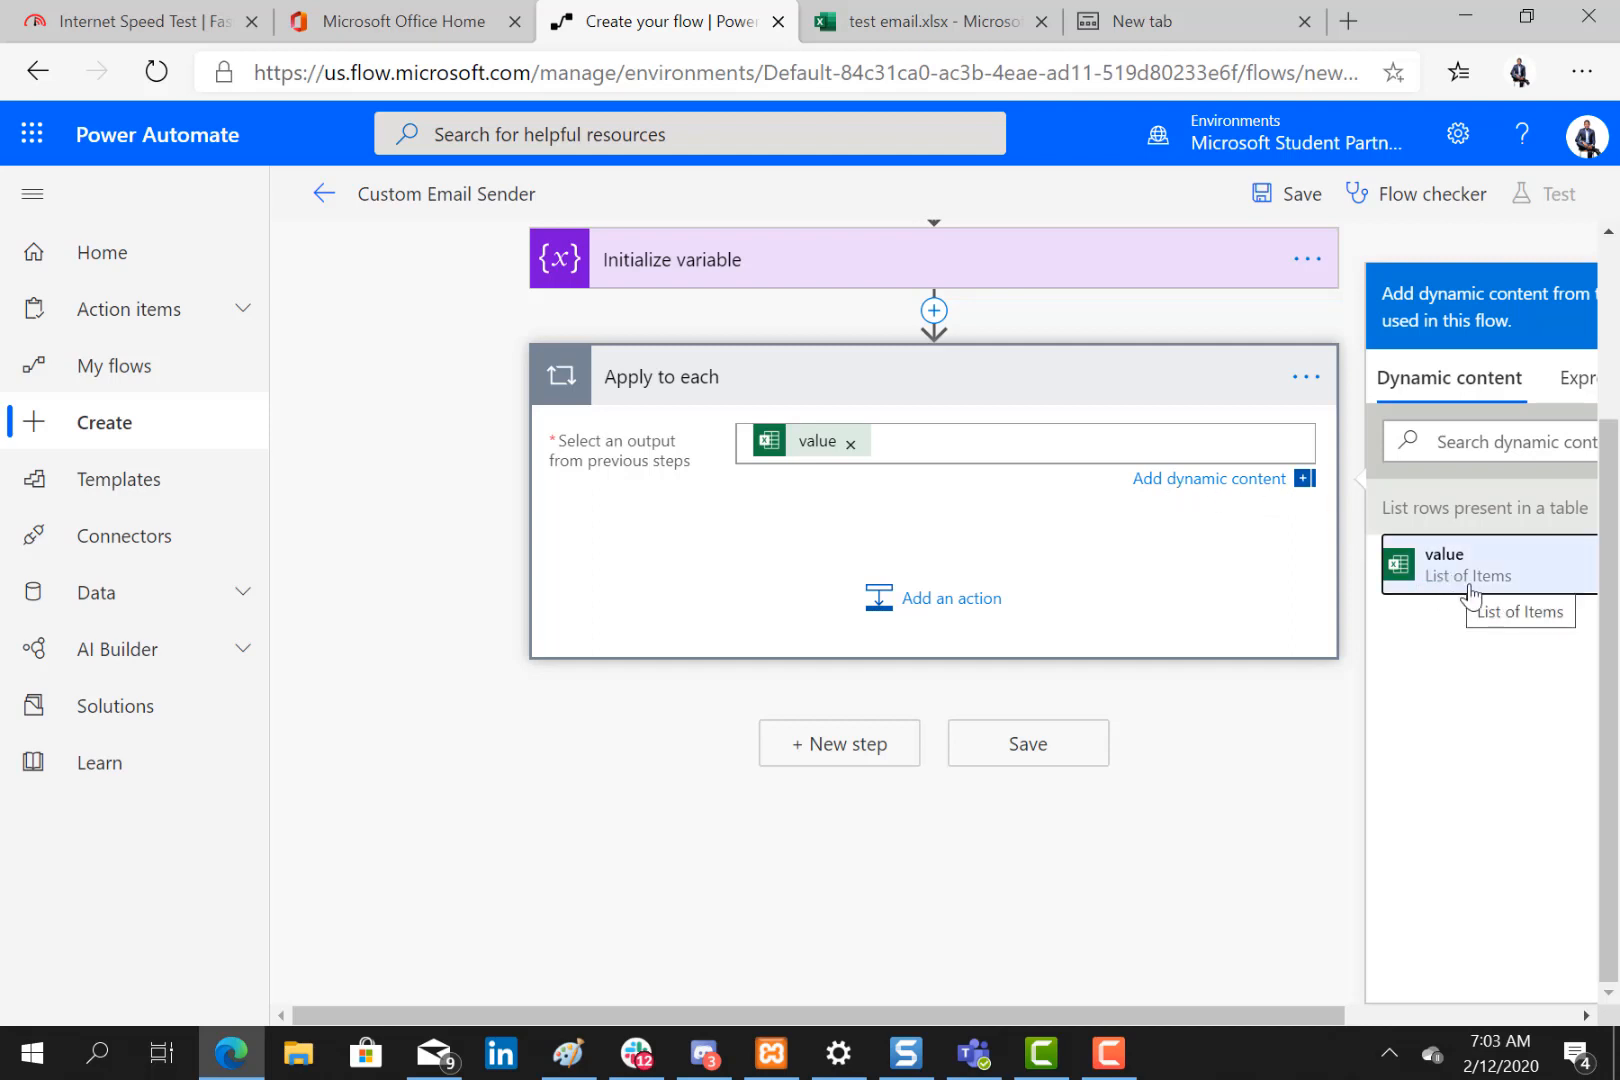
Search for "condition" and add a Condition control inside the Apply to each loop.
{"action": "scroll", "coordinate": [1590, 560], "scroll_direction": "up", "scroll_amount": 3}
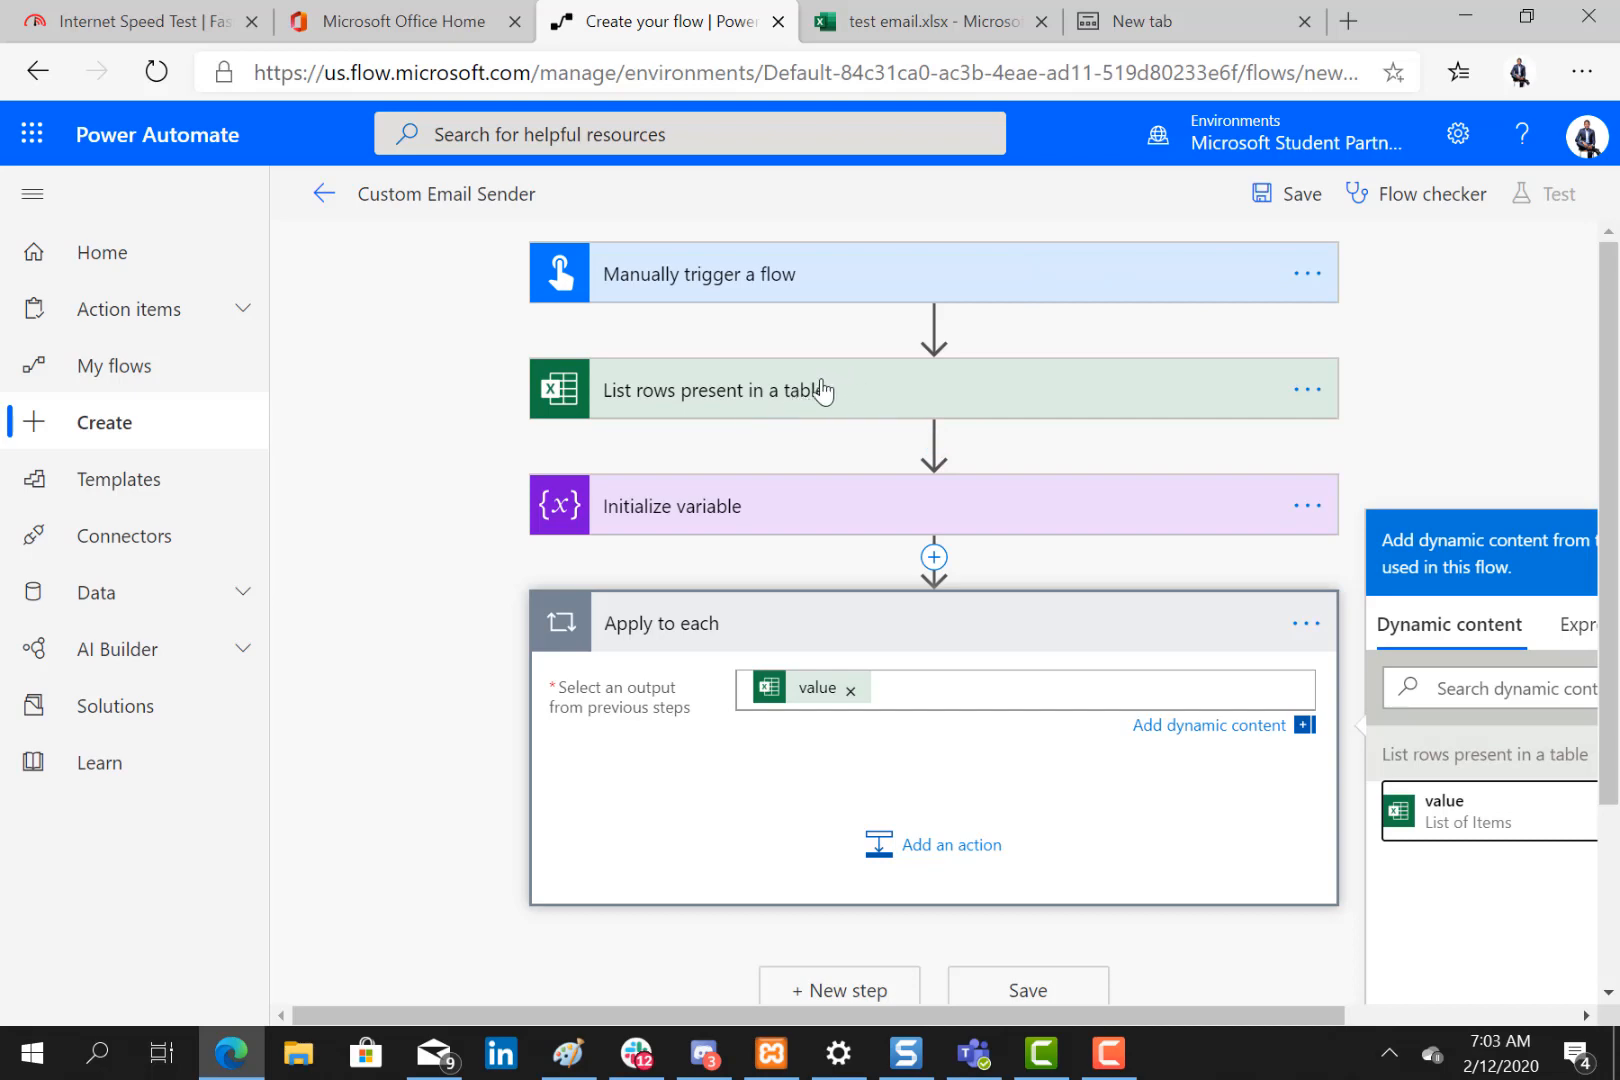
{"action": "scroll", "coordinate": [1276, 648], "scroll_direction": "down", "scroll_amount": 2}
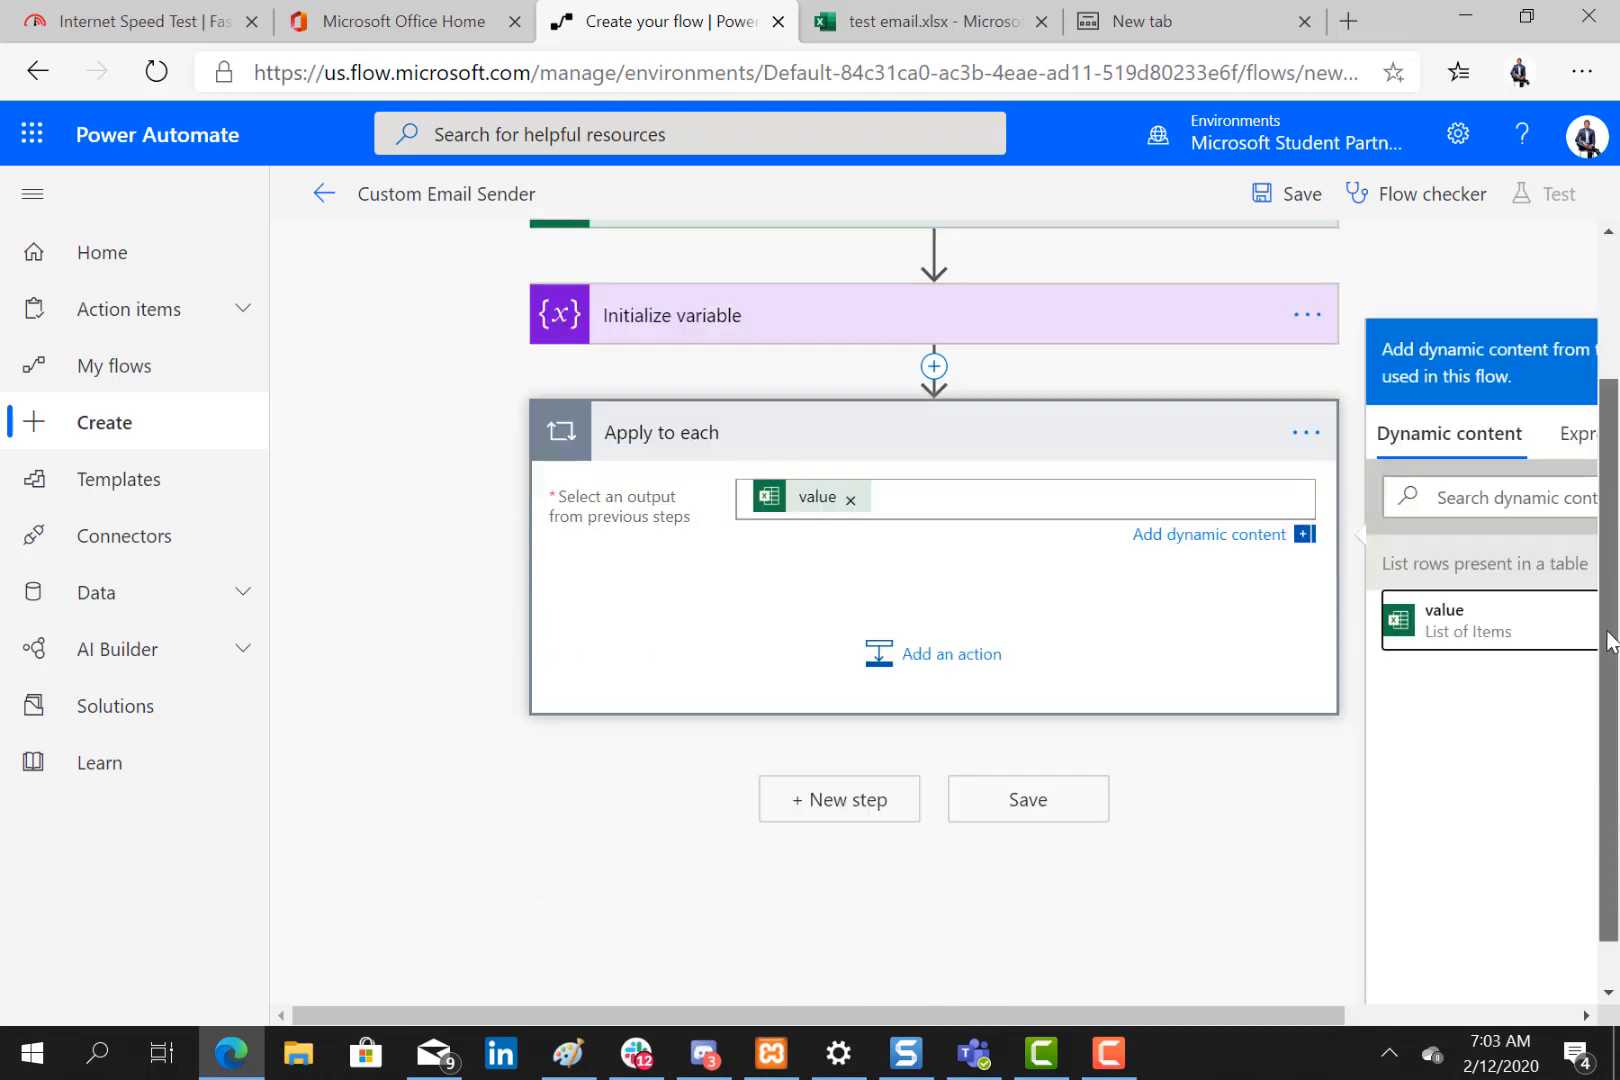
{"action": "left_click", "coordinate": [923, 681]}
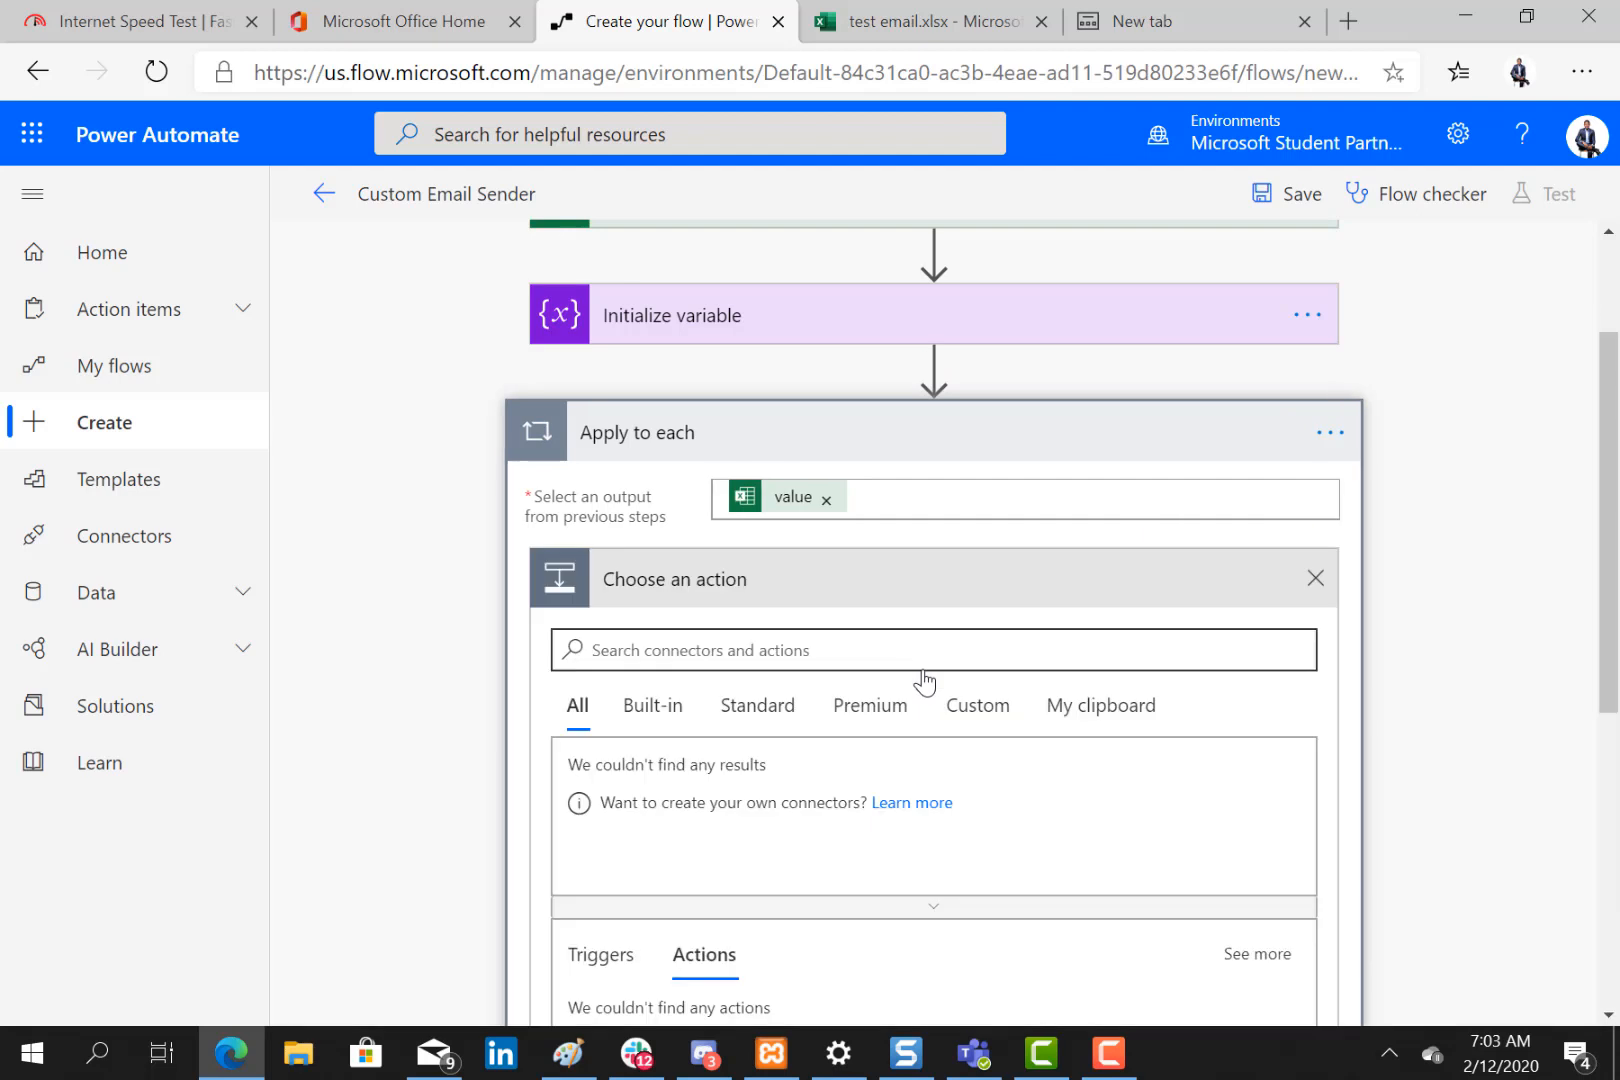
{"action": "left_click", "coordinate": [824, 647]}
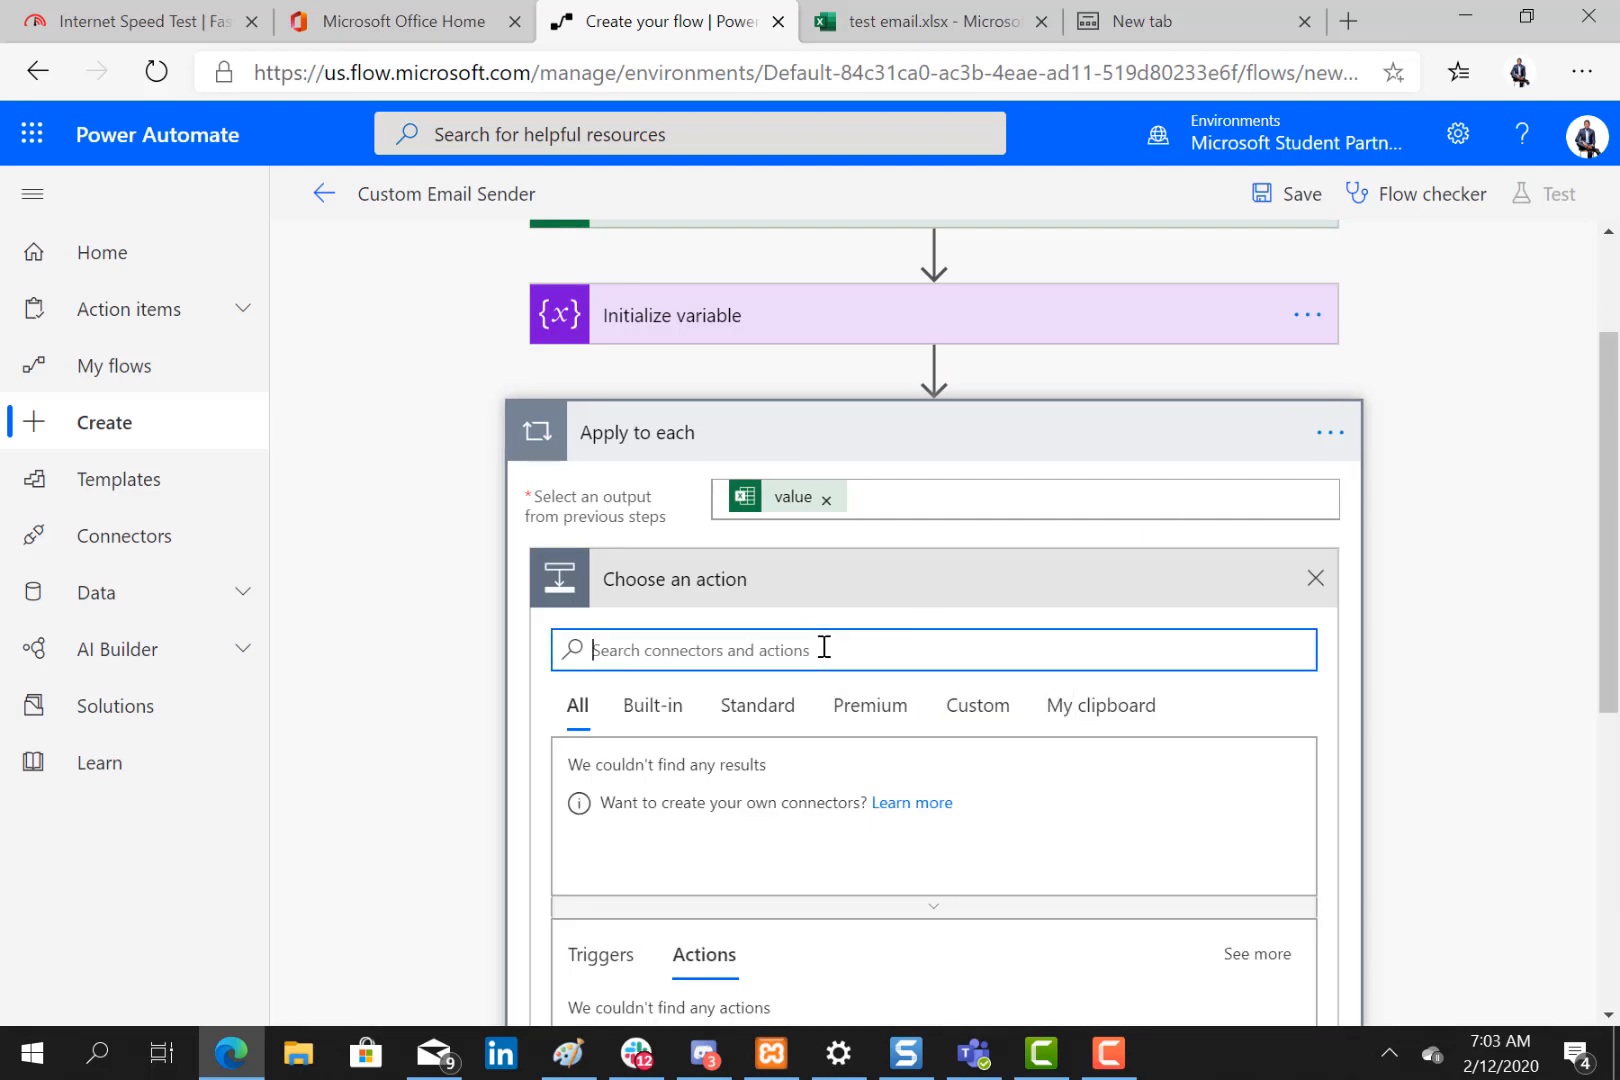
{"action": "type", "text": "if"}
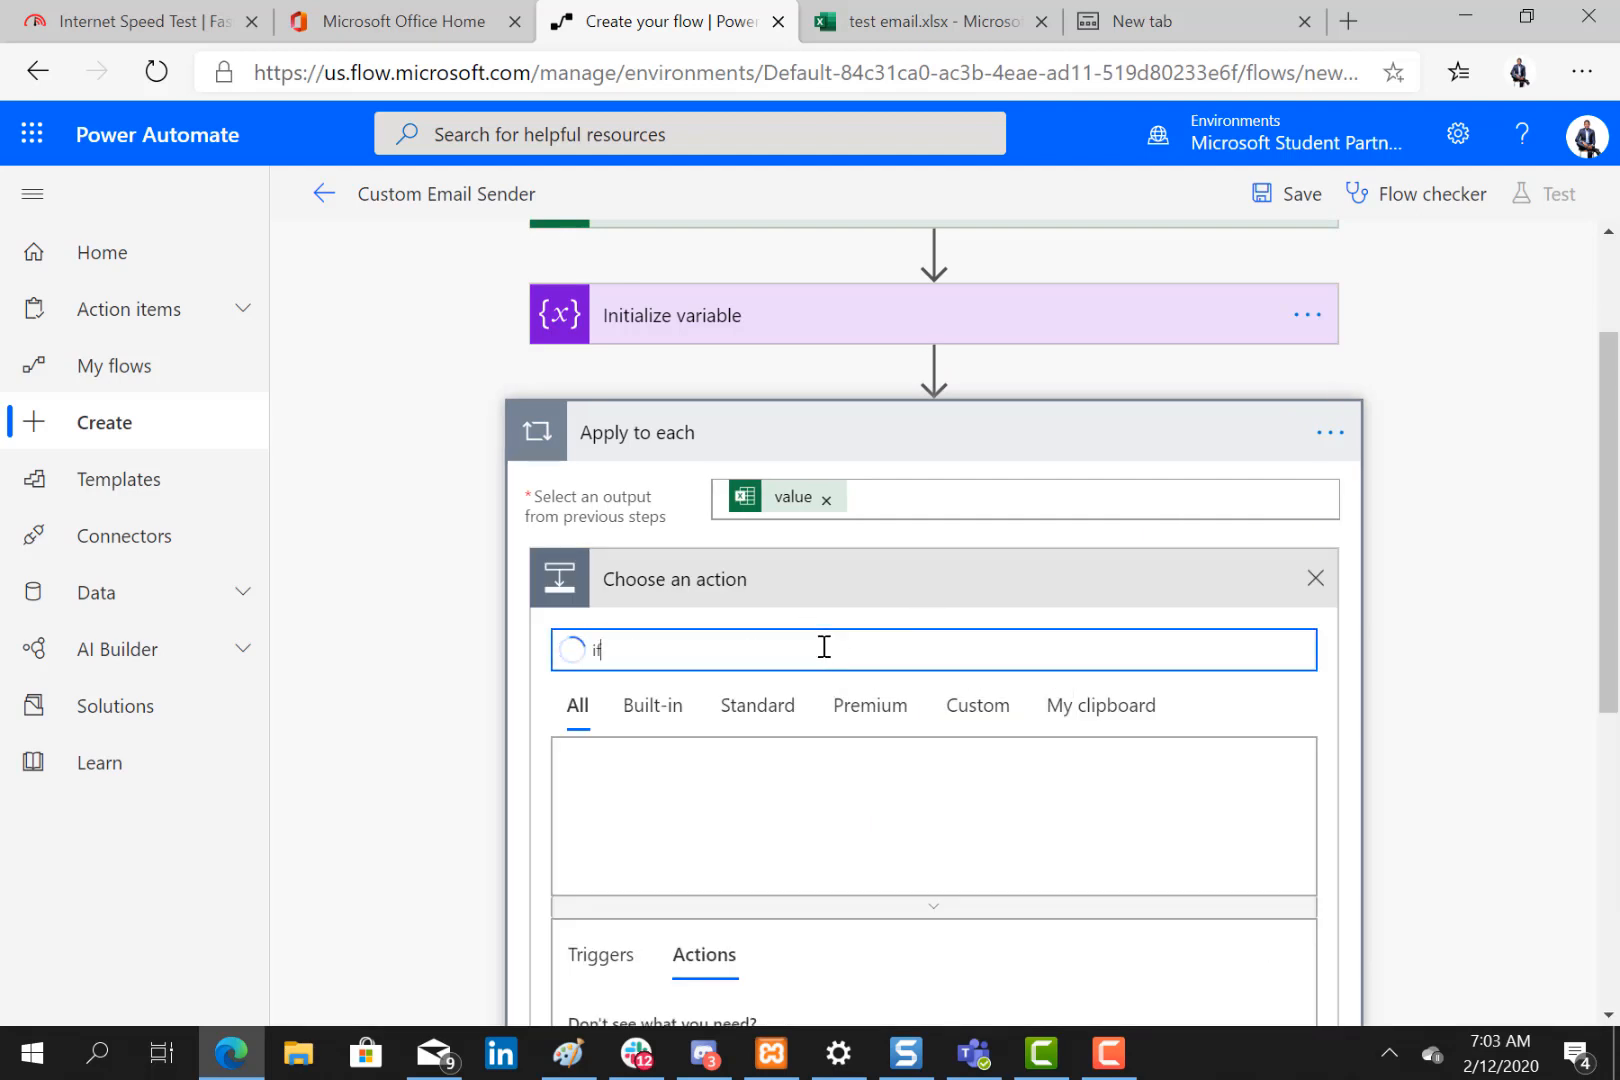
{"action": "key", "text": "BackSpace"}
{"action": "key", "text": "BackSpace"}
{"action": "type", "text": "condi"}
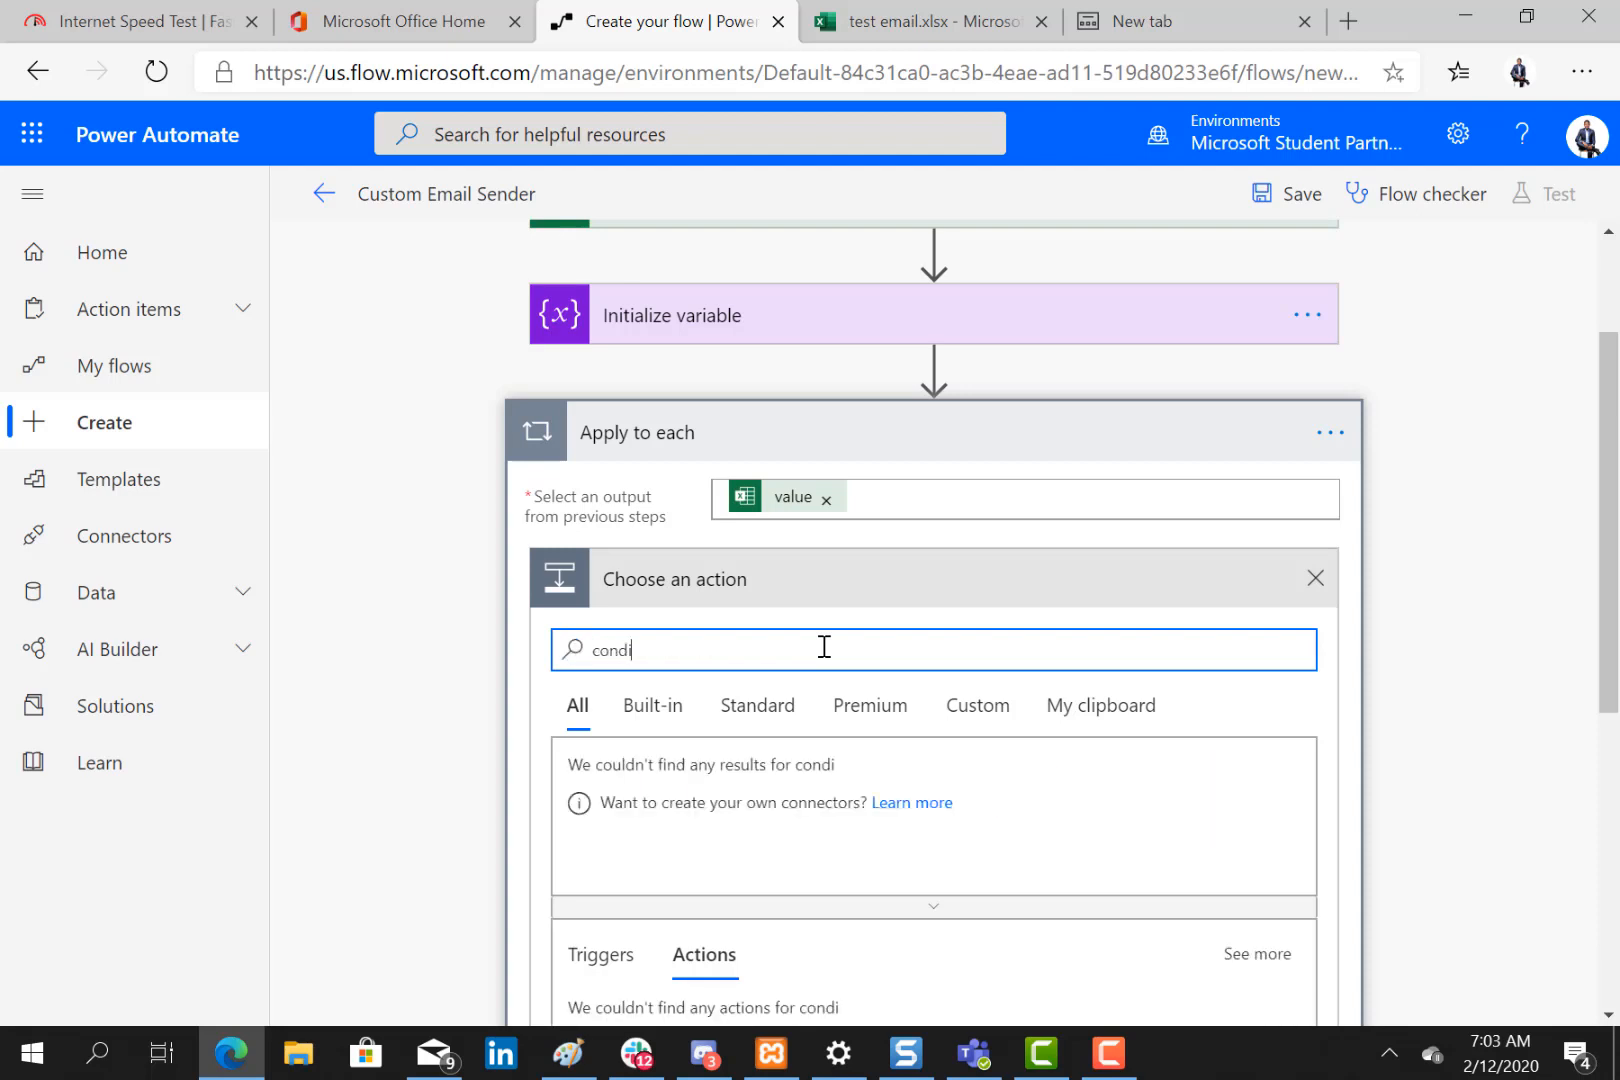
{"action": "type", "text": "tion"}
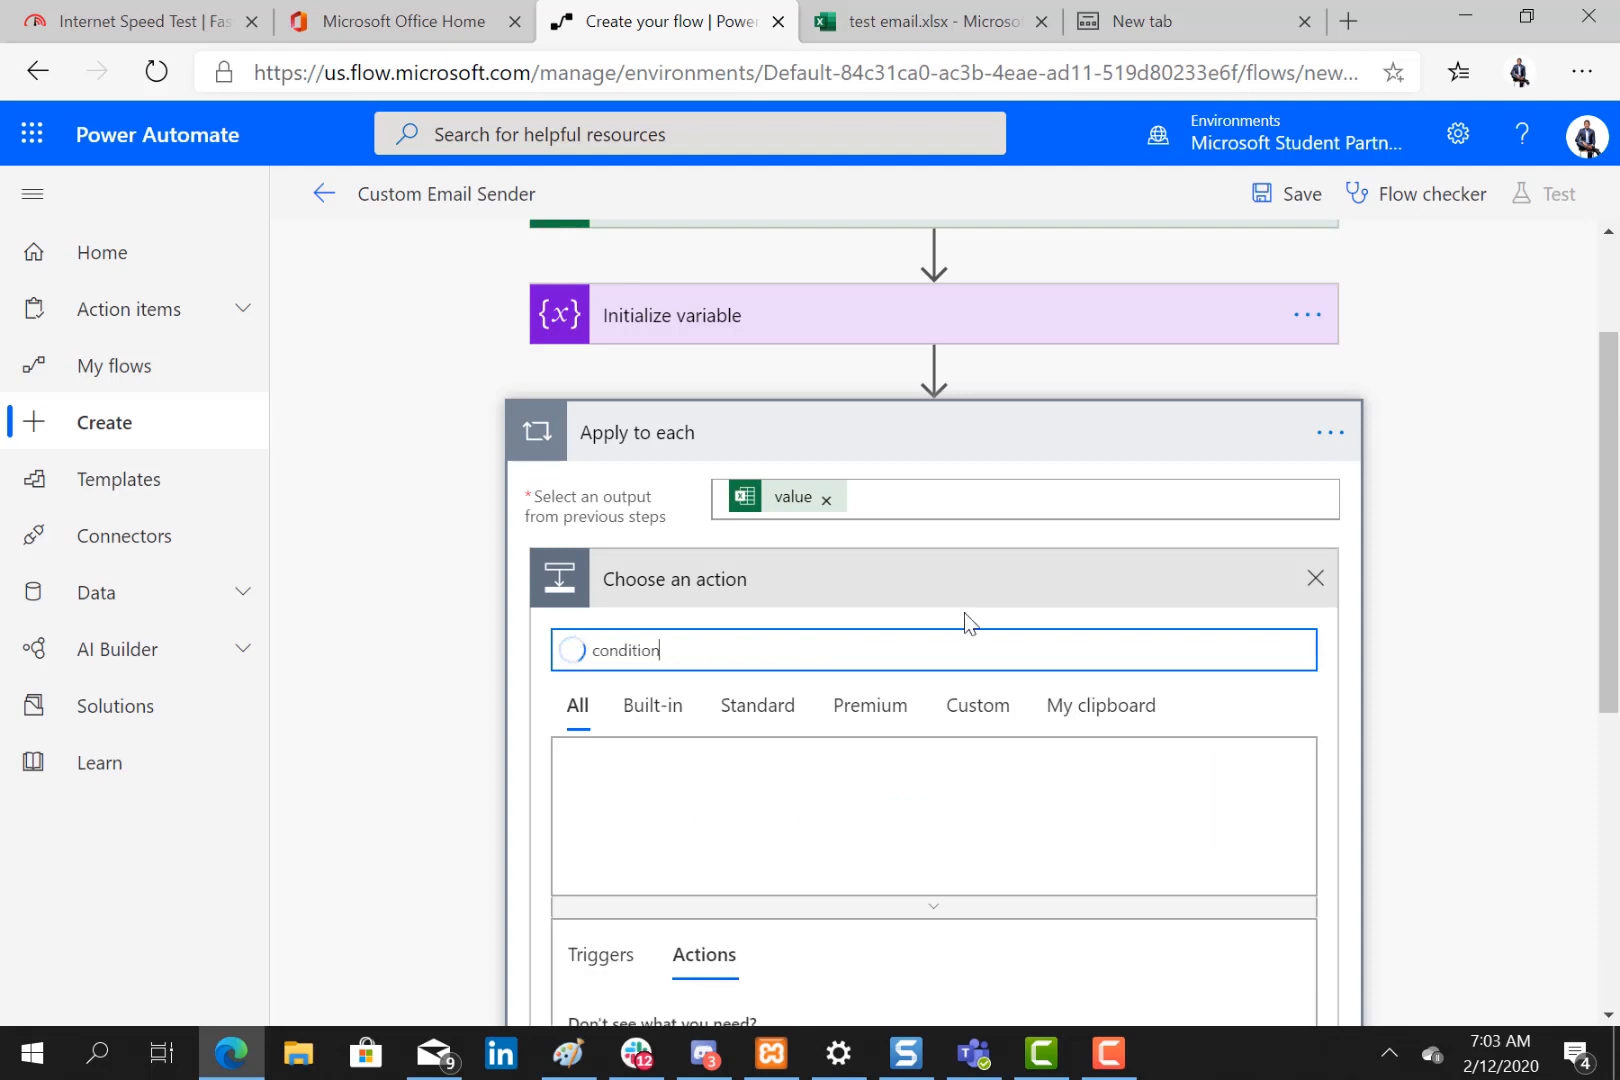
{"action": "scroll", "coordinate": [1610, 612], "scroll_direction": "down", "scroll_amount": 2}
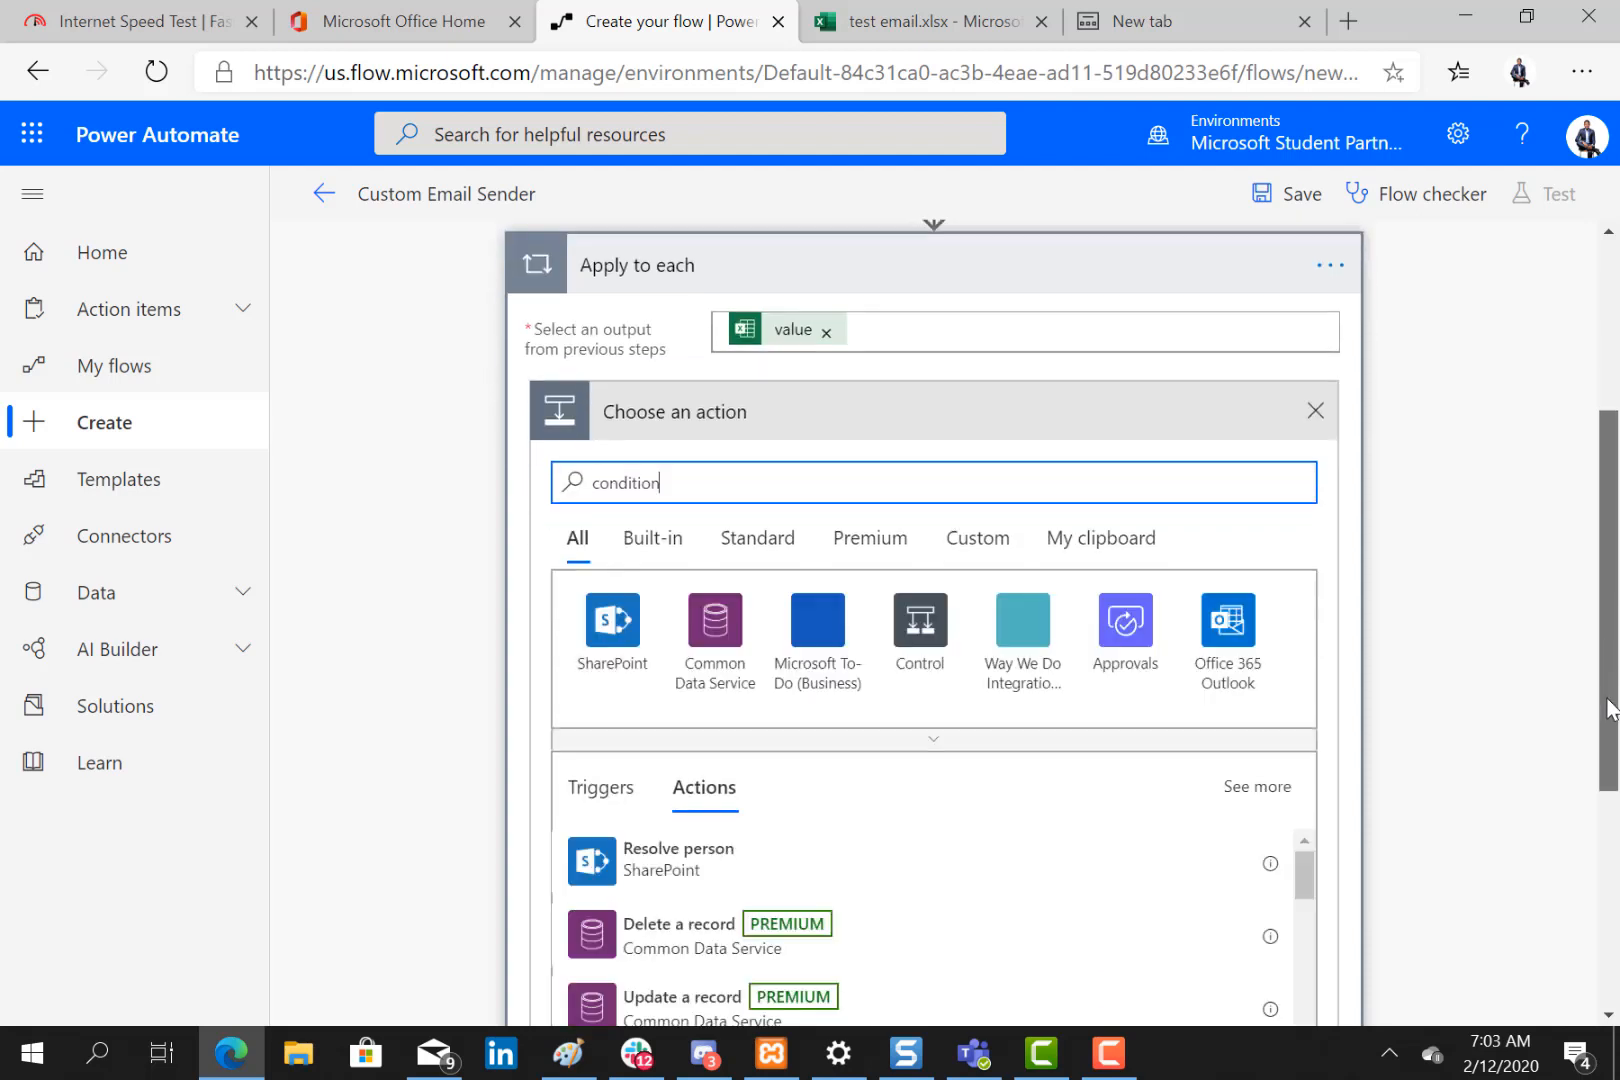
{"action": "left_click", "coordinate": [679, 831]}
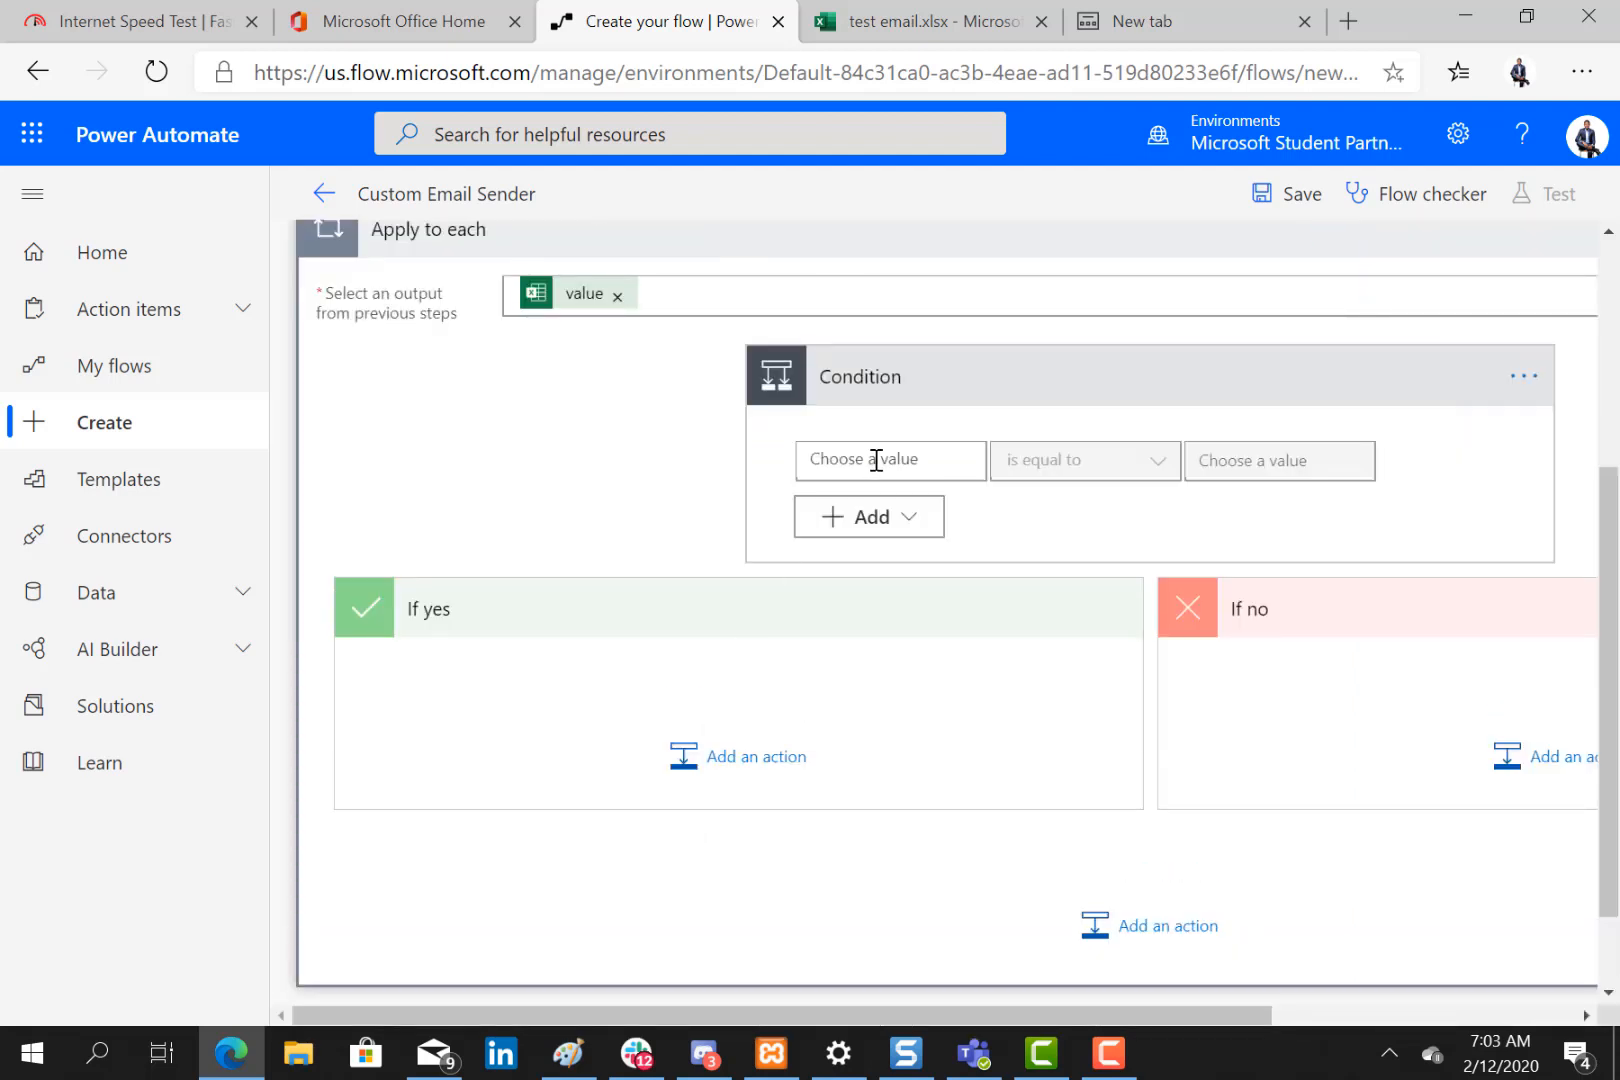
Configure the Condition to check that Email from the table rows is not equal to the EmptyField variable.
{"action": "left_click", "coordinate": [870, 459]}
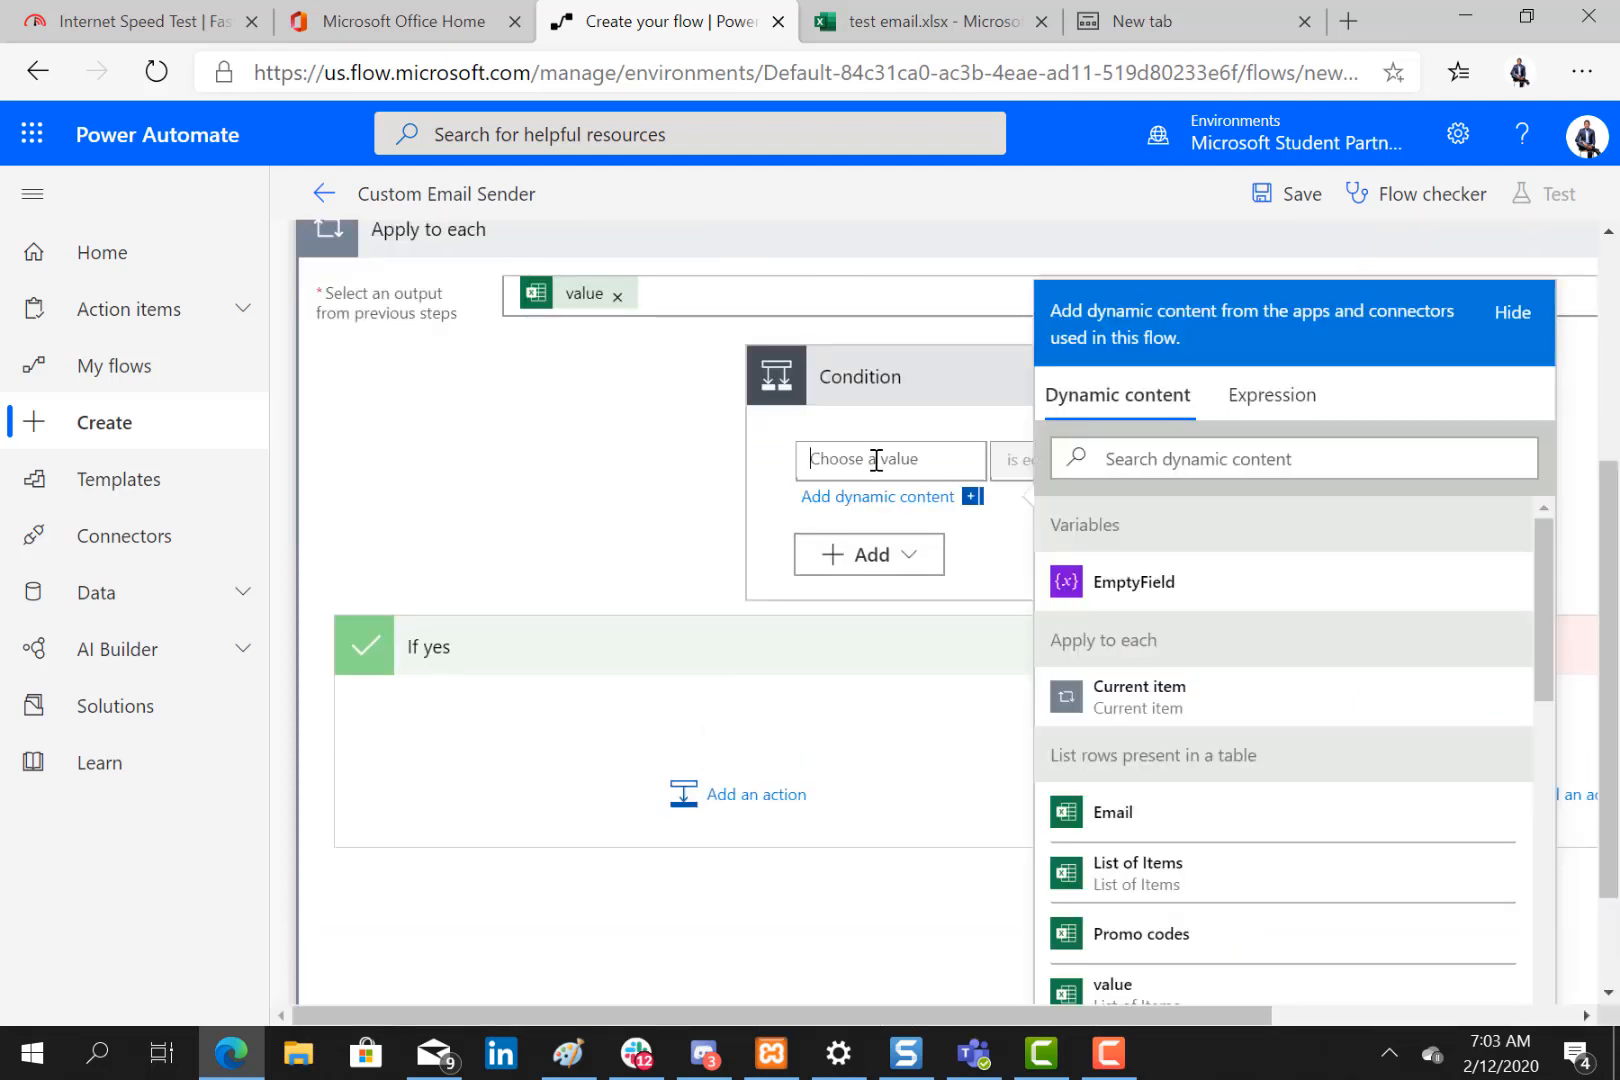
{"action": "left_click", "coordinate": [1140, 815]}
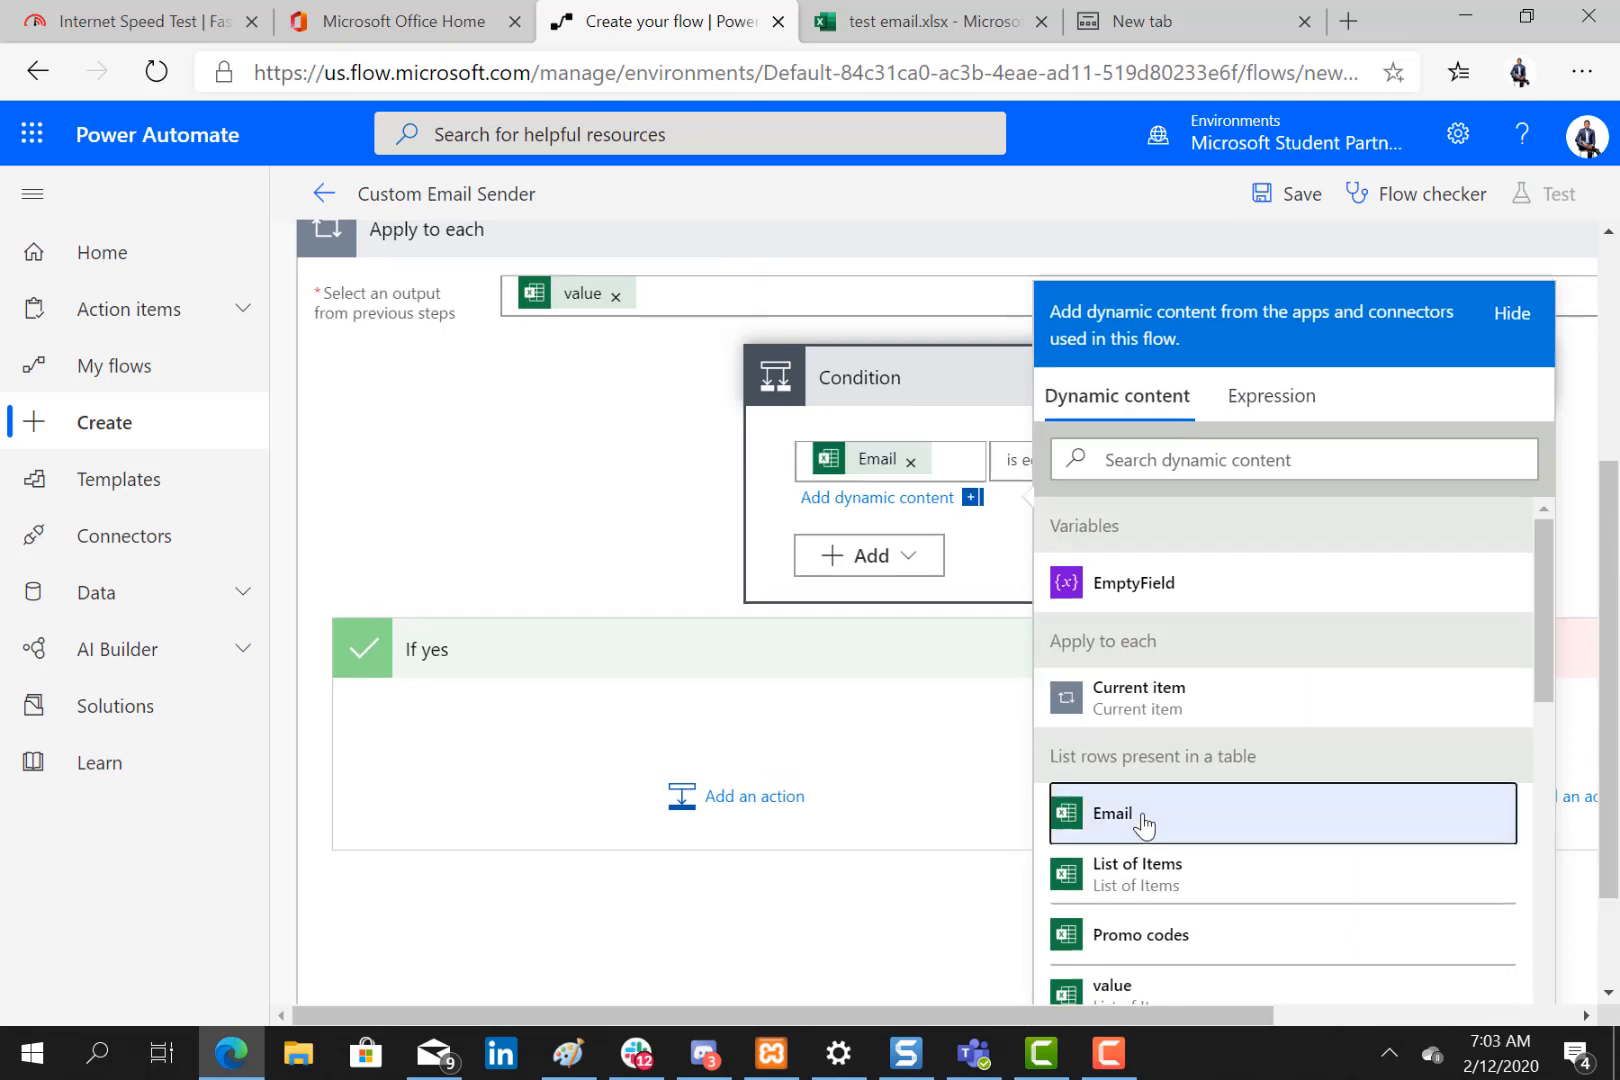
{"action": "left_click", "coordinate": [1020, 460]}
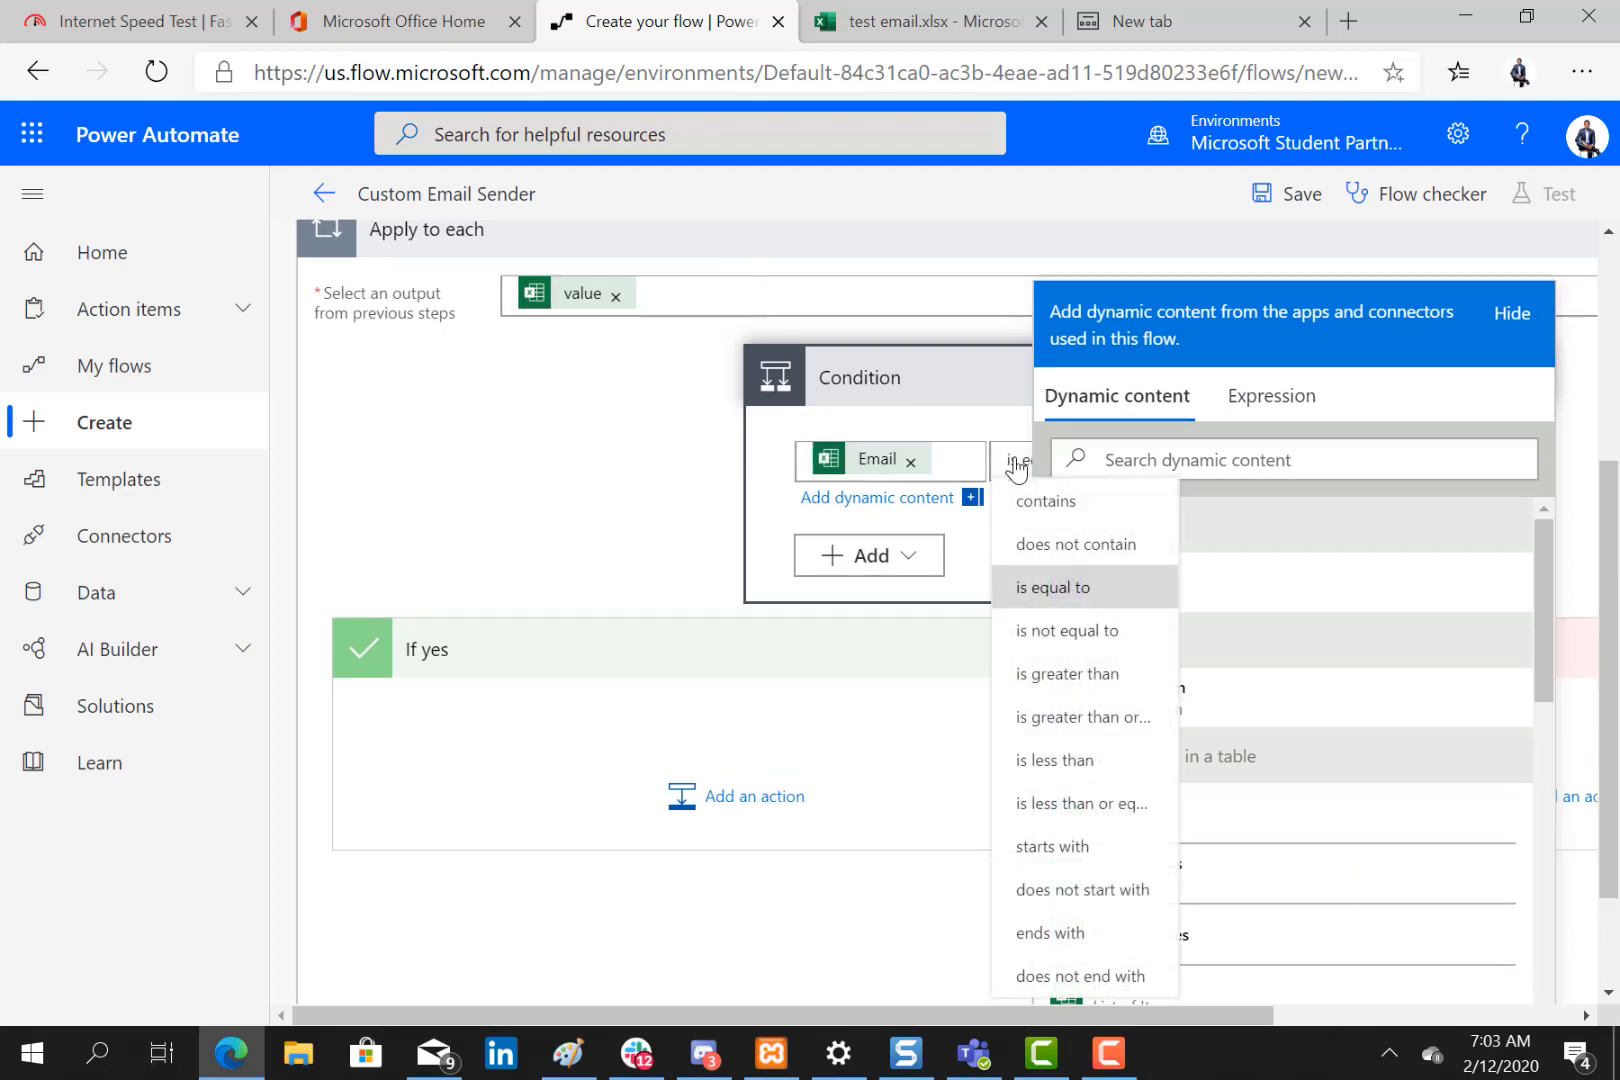
{"action": "left_click", "coordinate": [1090, 607]}
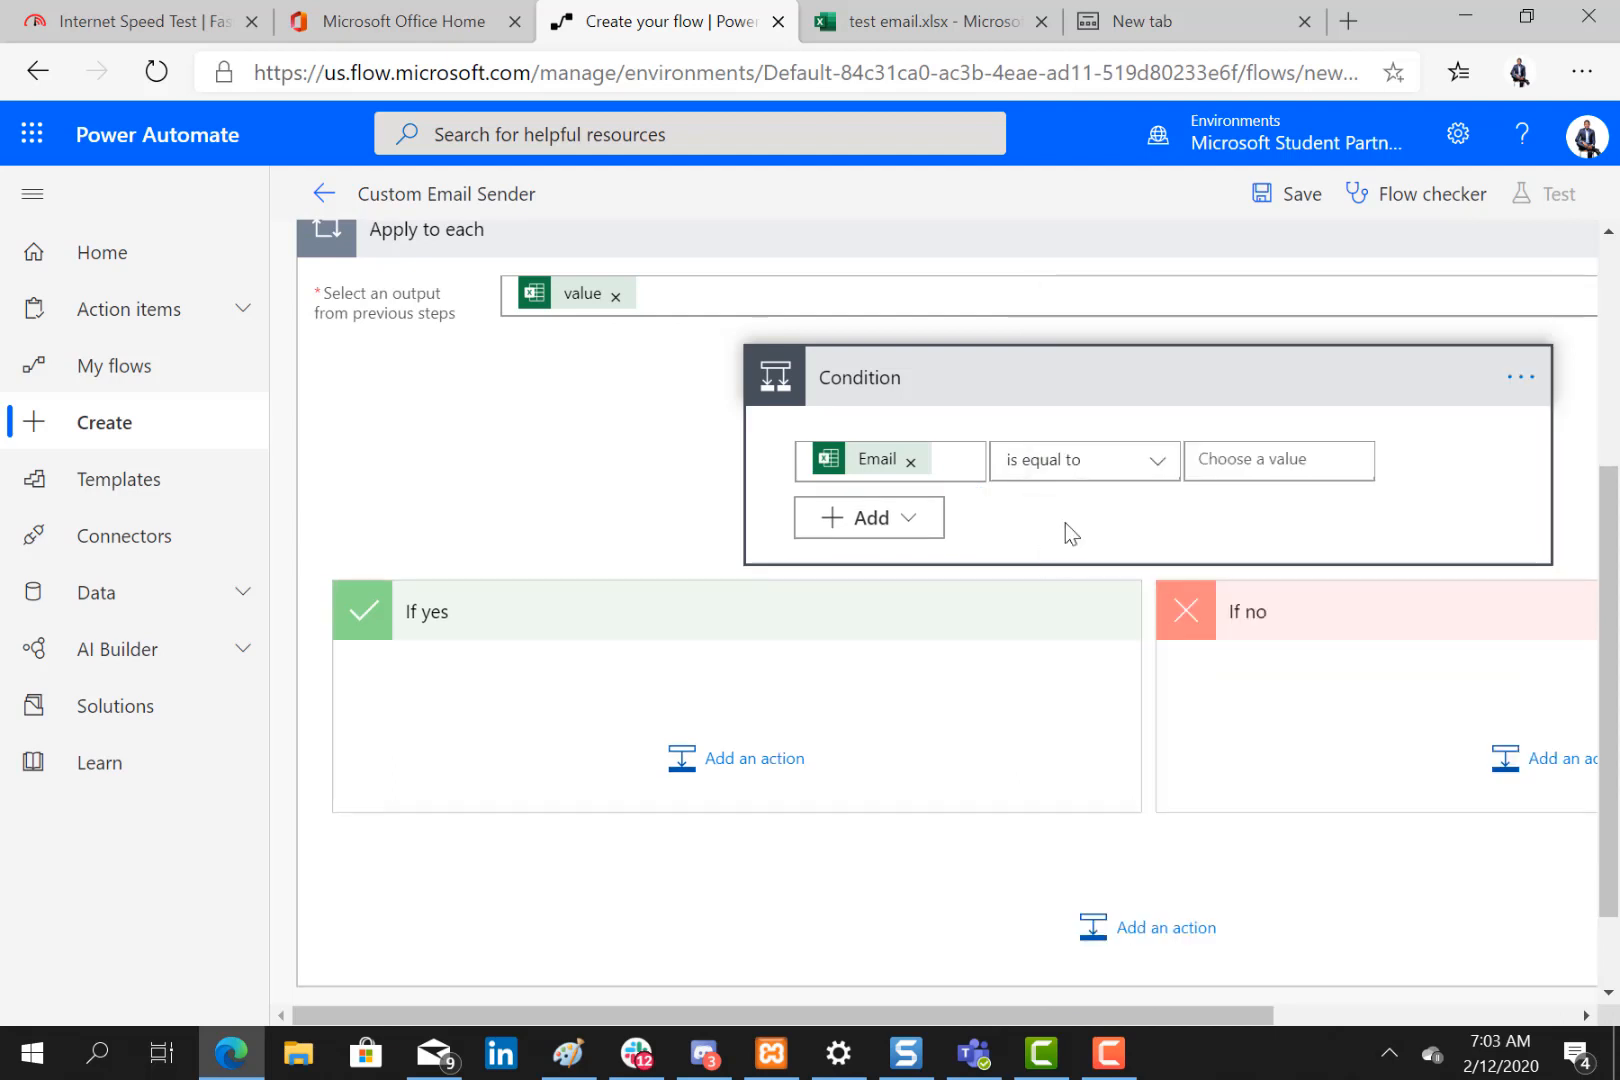
{"action": "left_click", "coordinate": [1246, 463]}
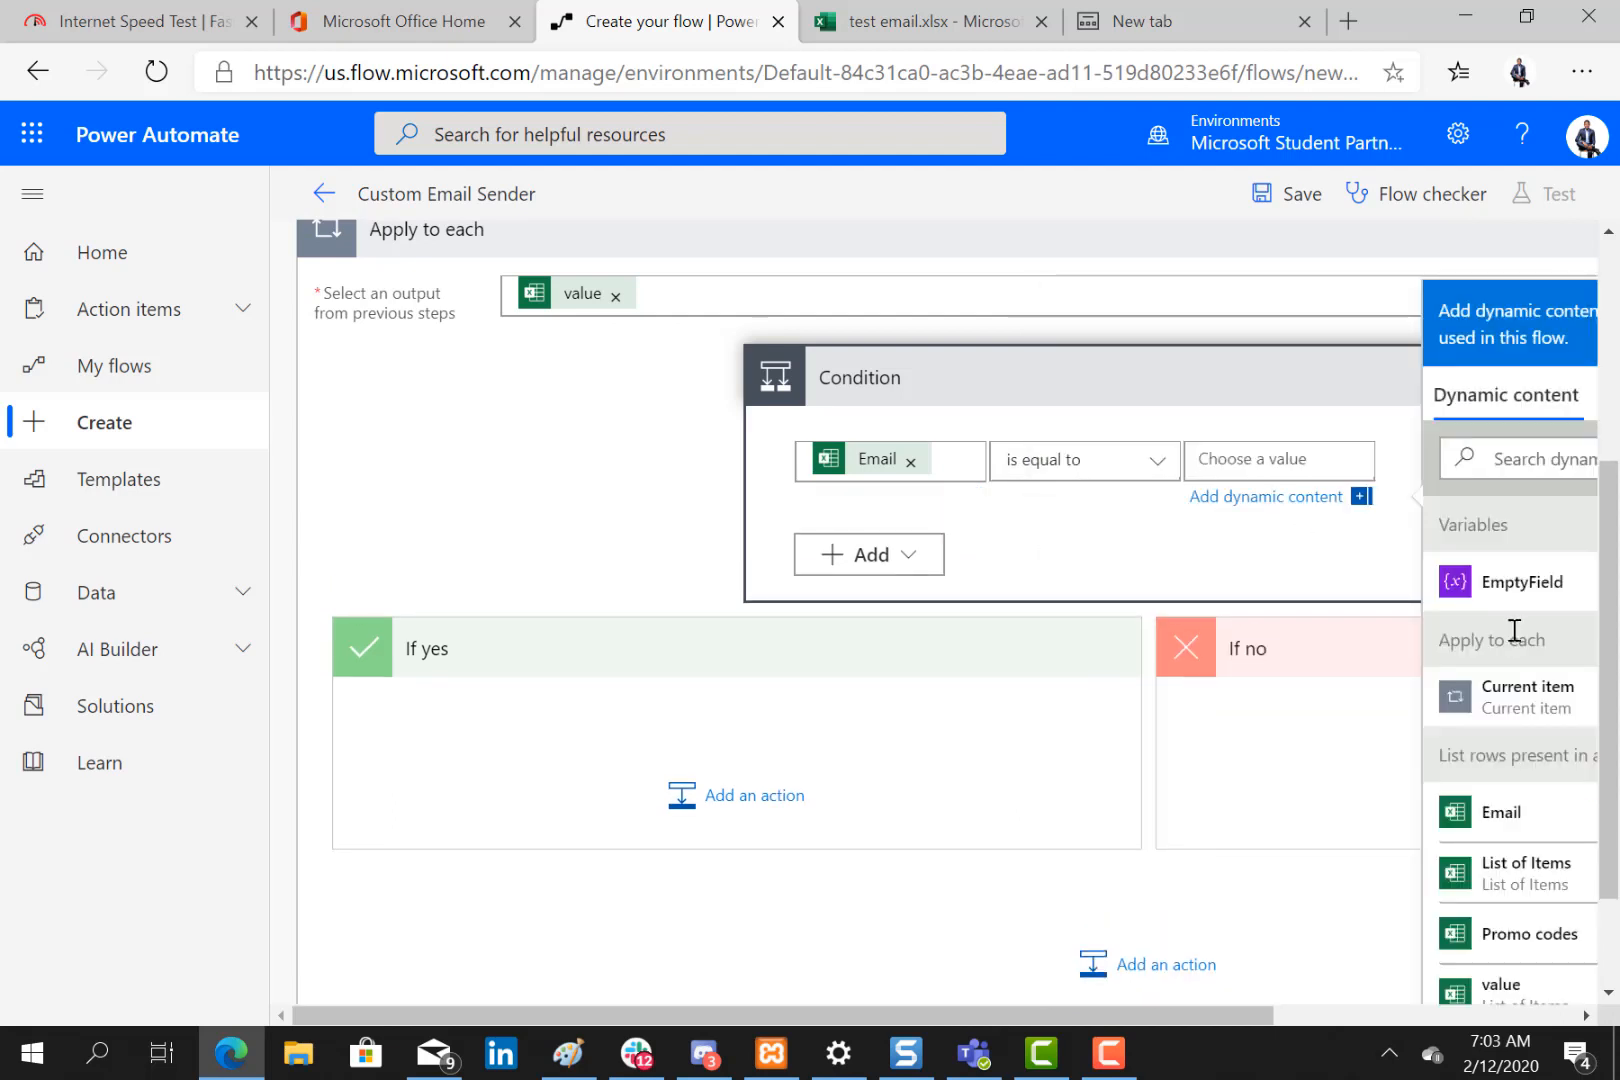
{"action": "left_click", "coordinate": [1530, 590]}
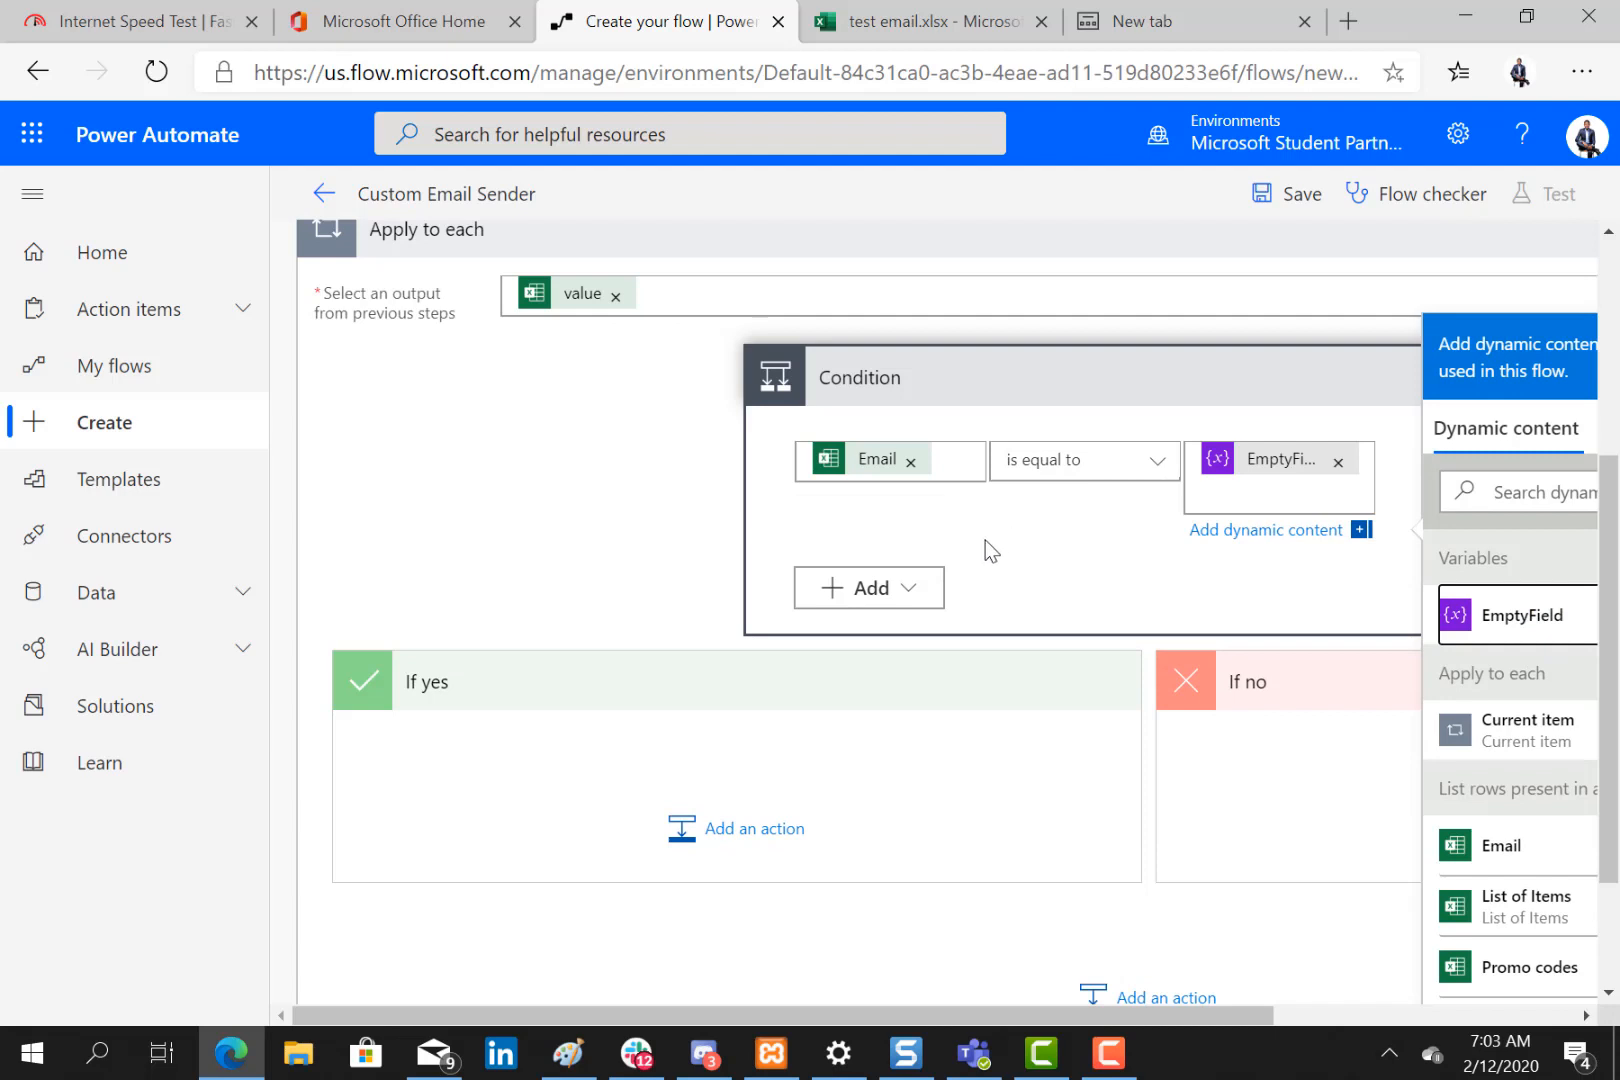
{"action": "left_click", "coordinate": [1120, 468]}
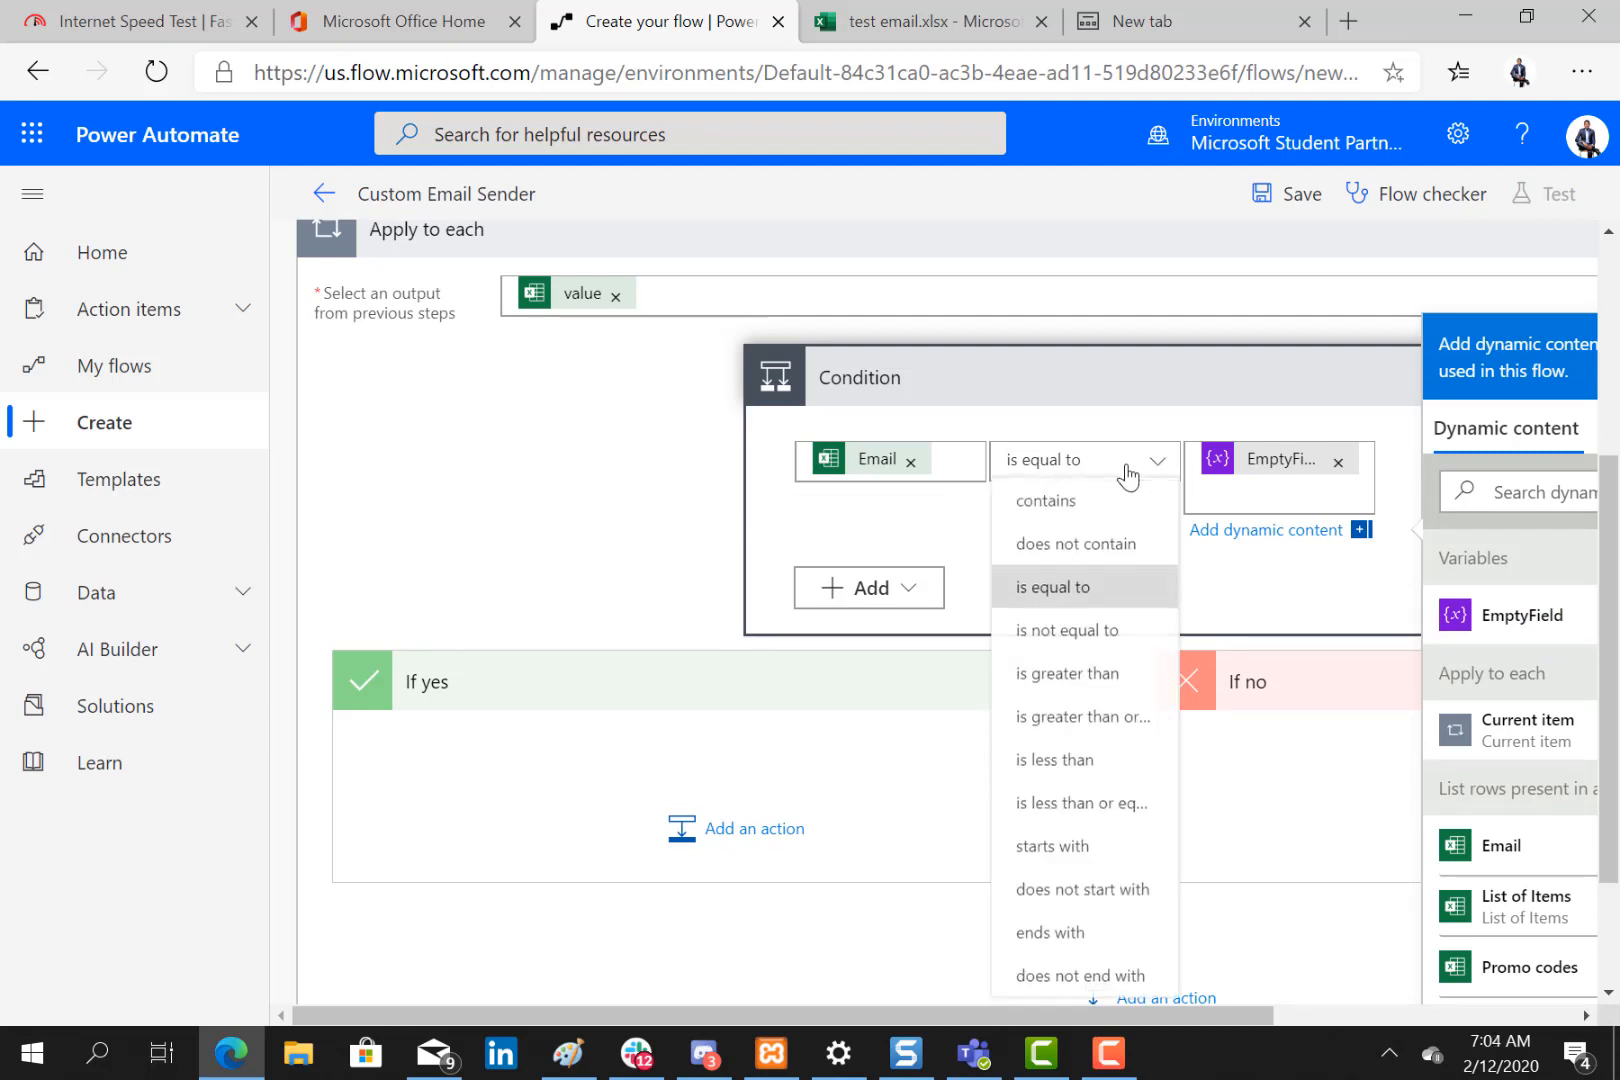
{"action": "left_click", "coordinate": [1088, 632]}
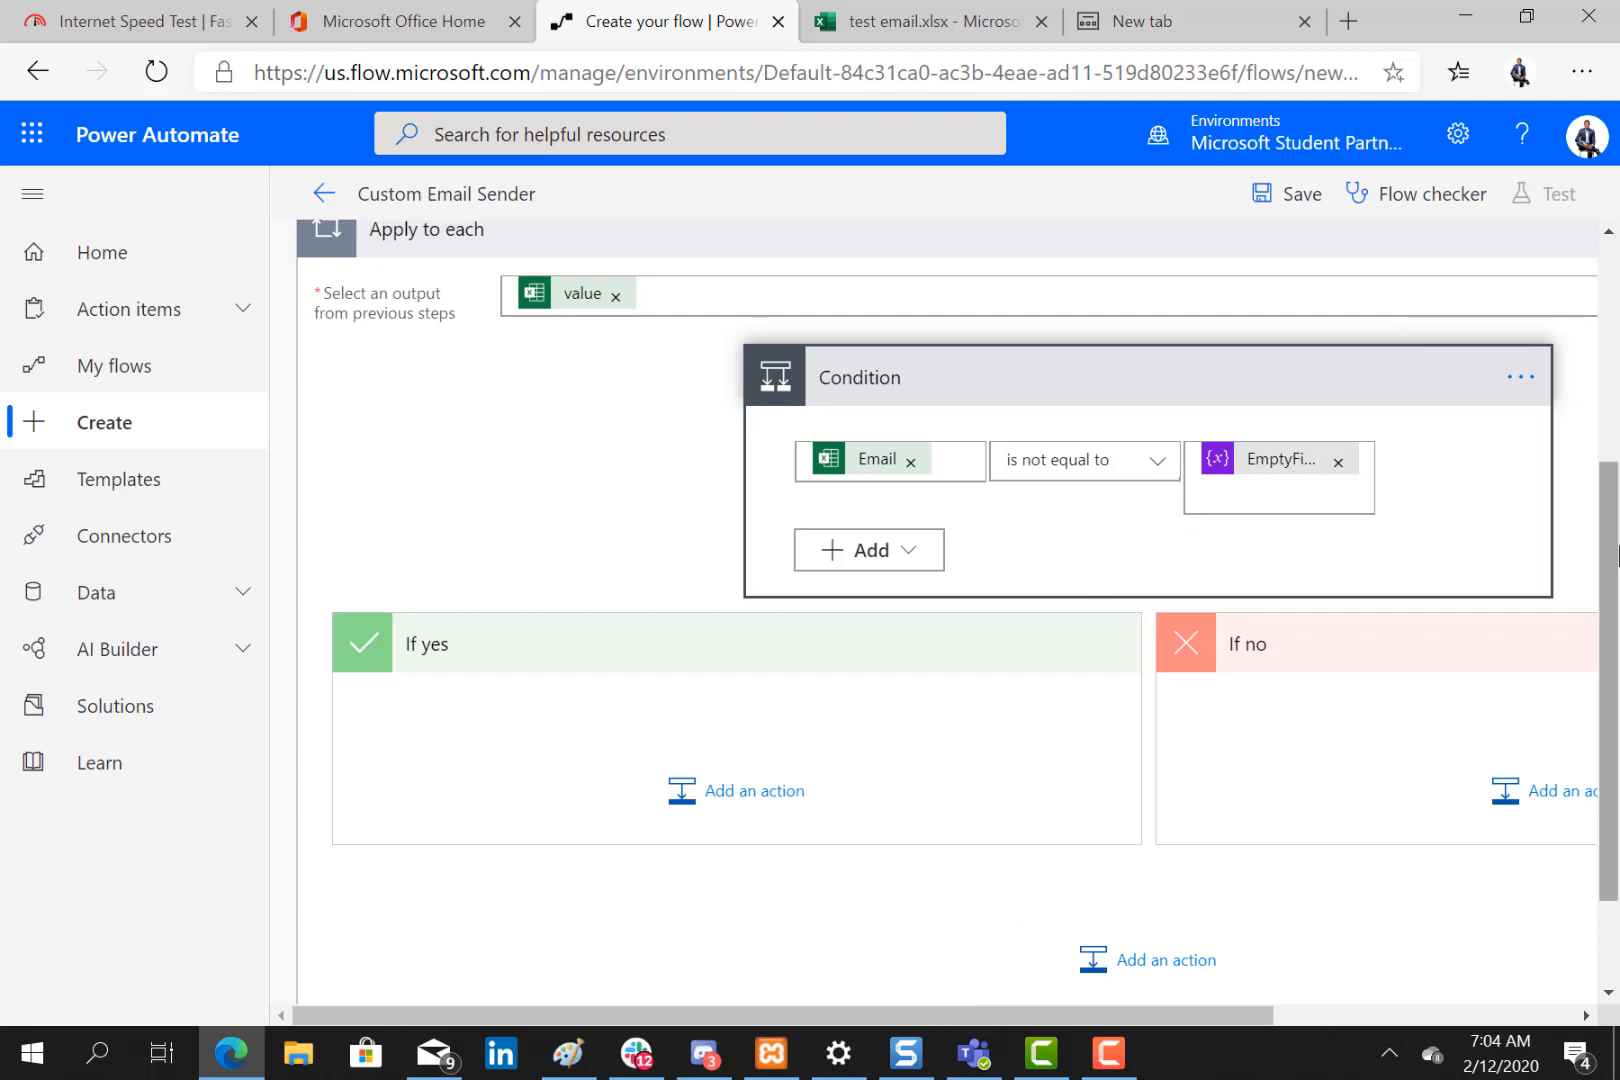
Search for "send email" and add the Office 365 Outlook action Send an email (V2) to the If yes branch.
{"action": "left_click_drag", "start_coordinate": [1617, 560], "coordinate": [1609, 687]}
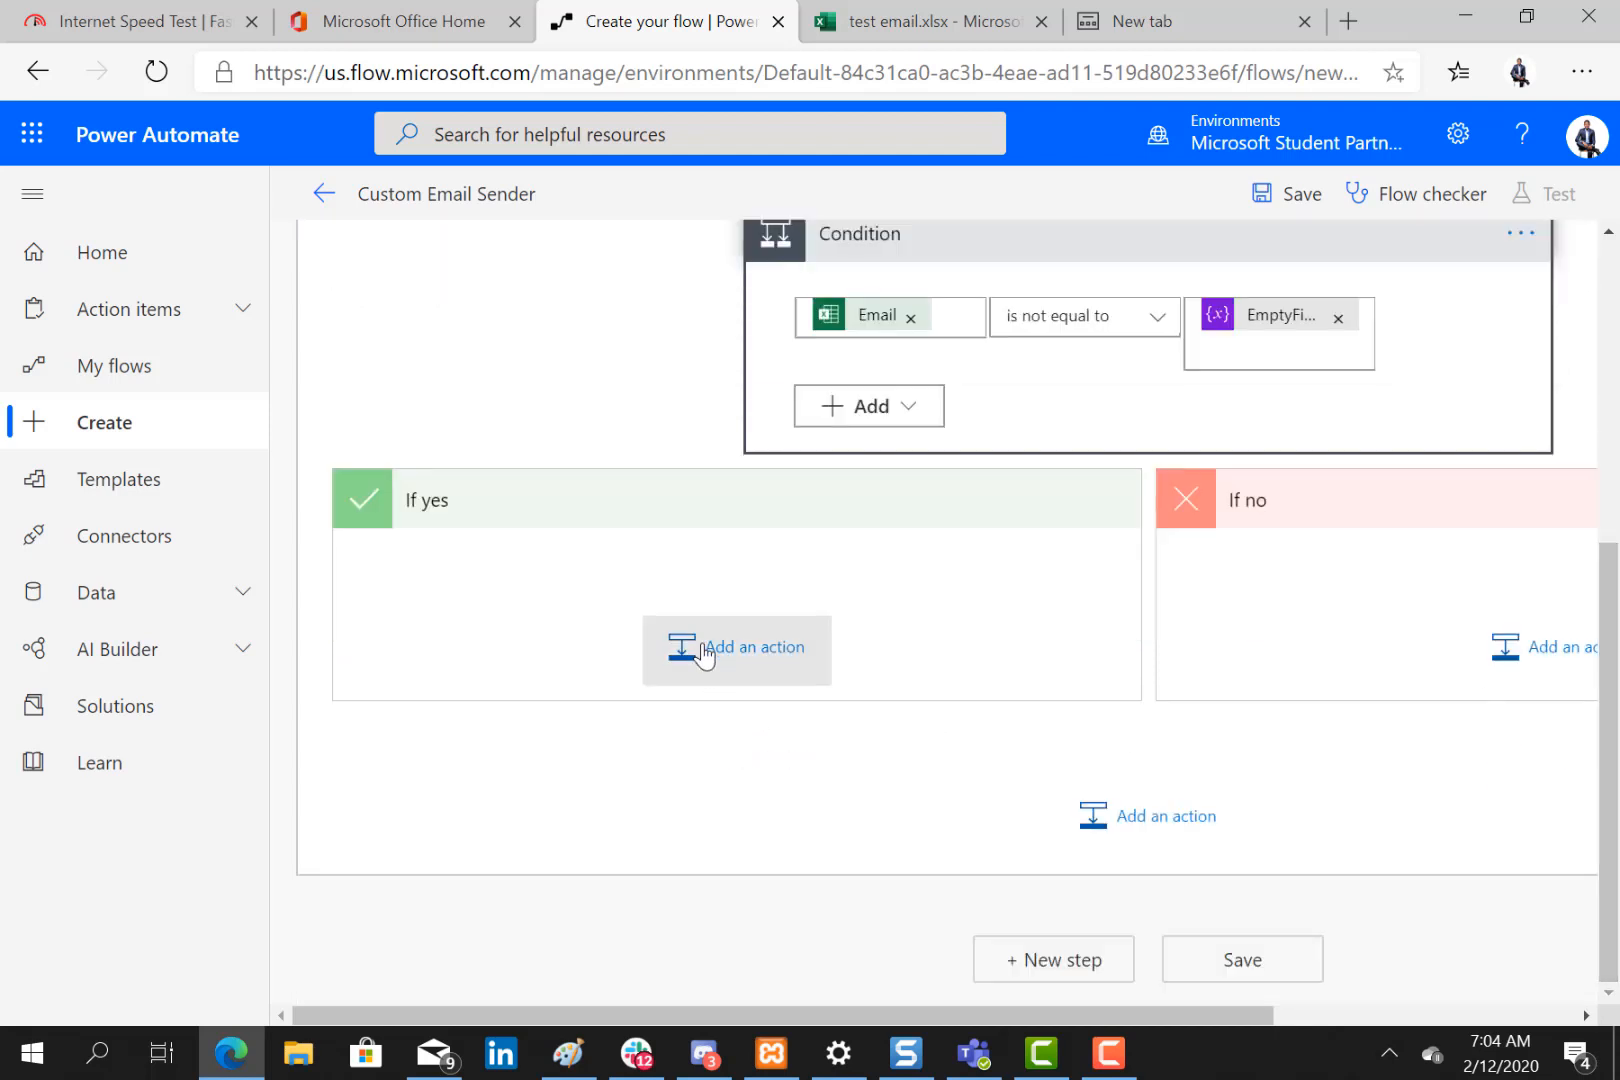
{"action": "left_click", "coordinate": [707, 655]}
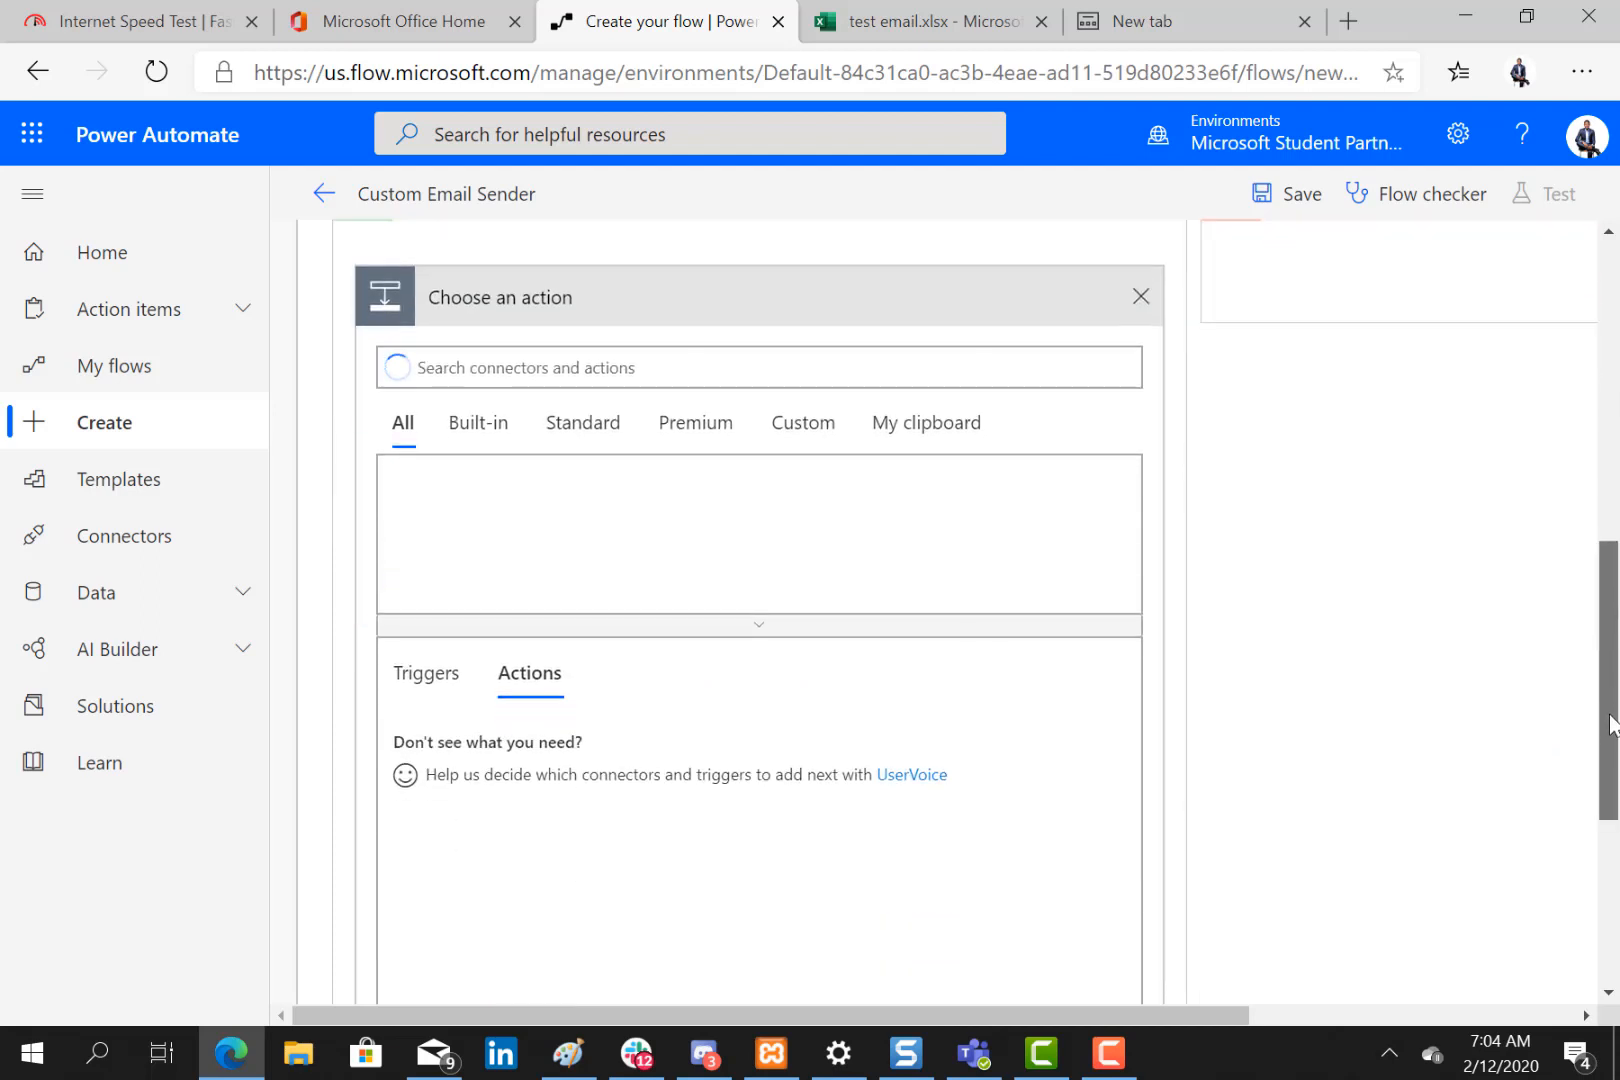
{"action": "type", "text": "se"}
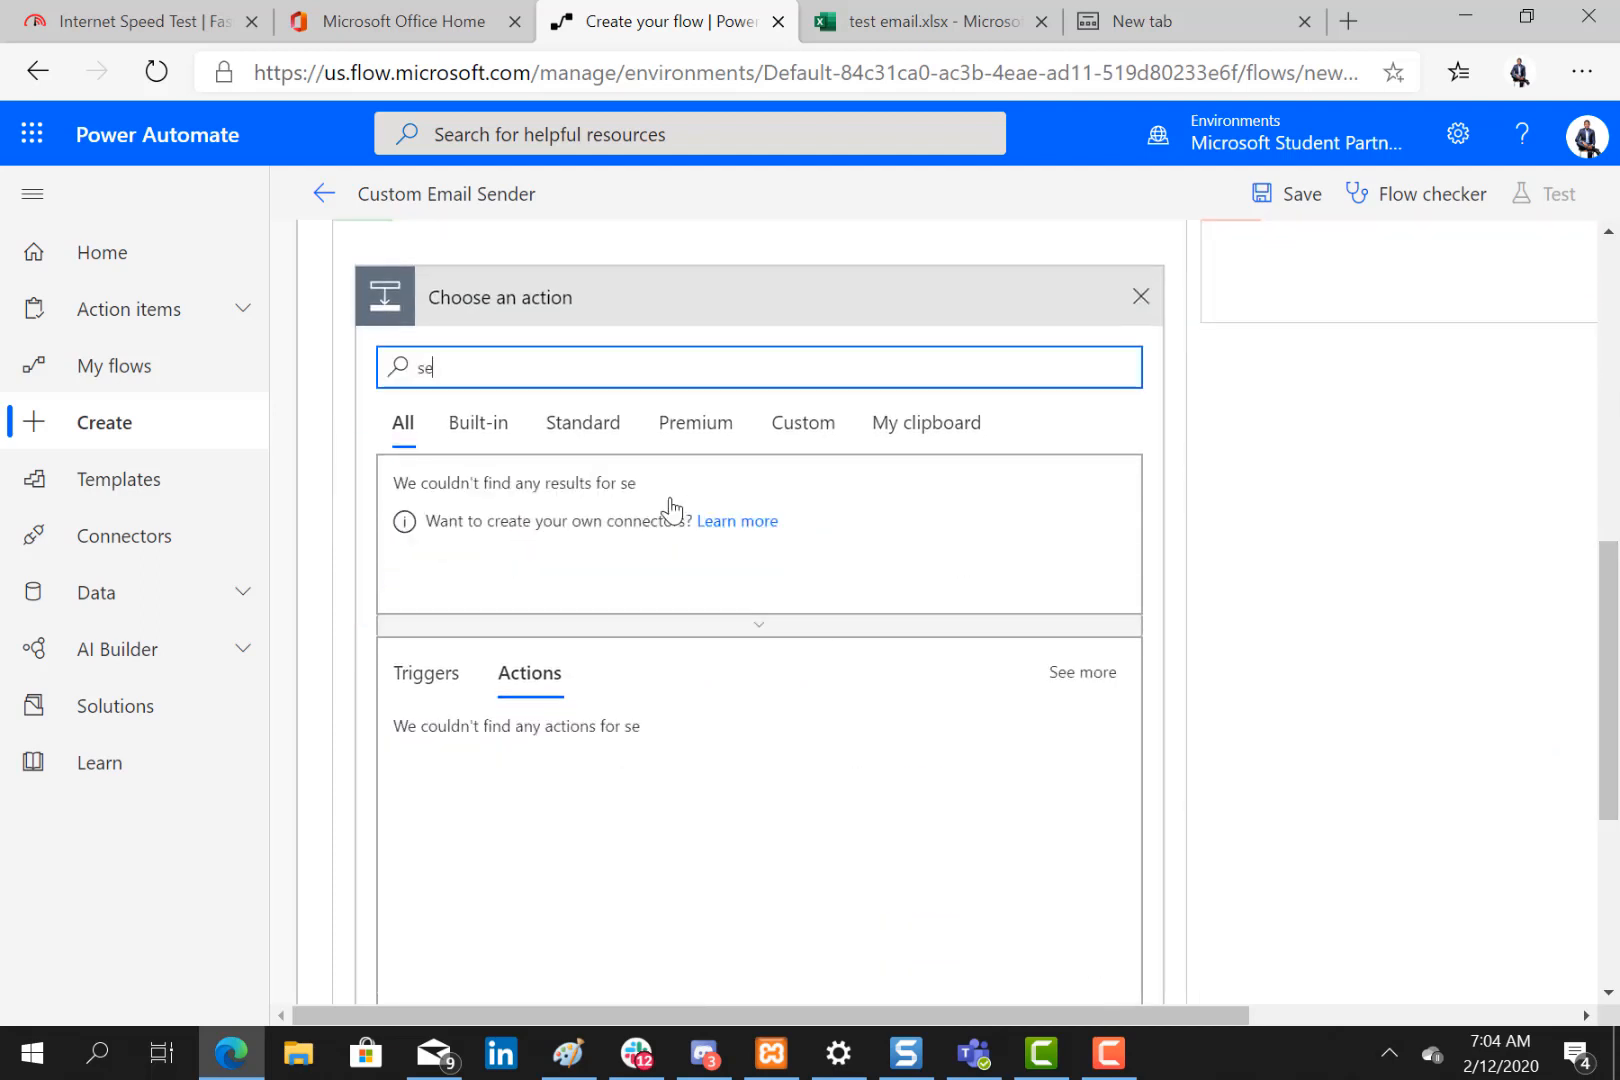
{"action": "type", "text": "nd email"}
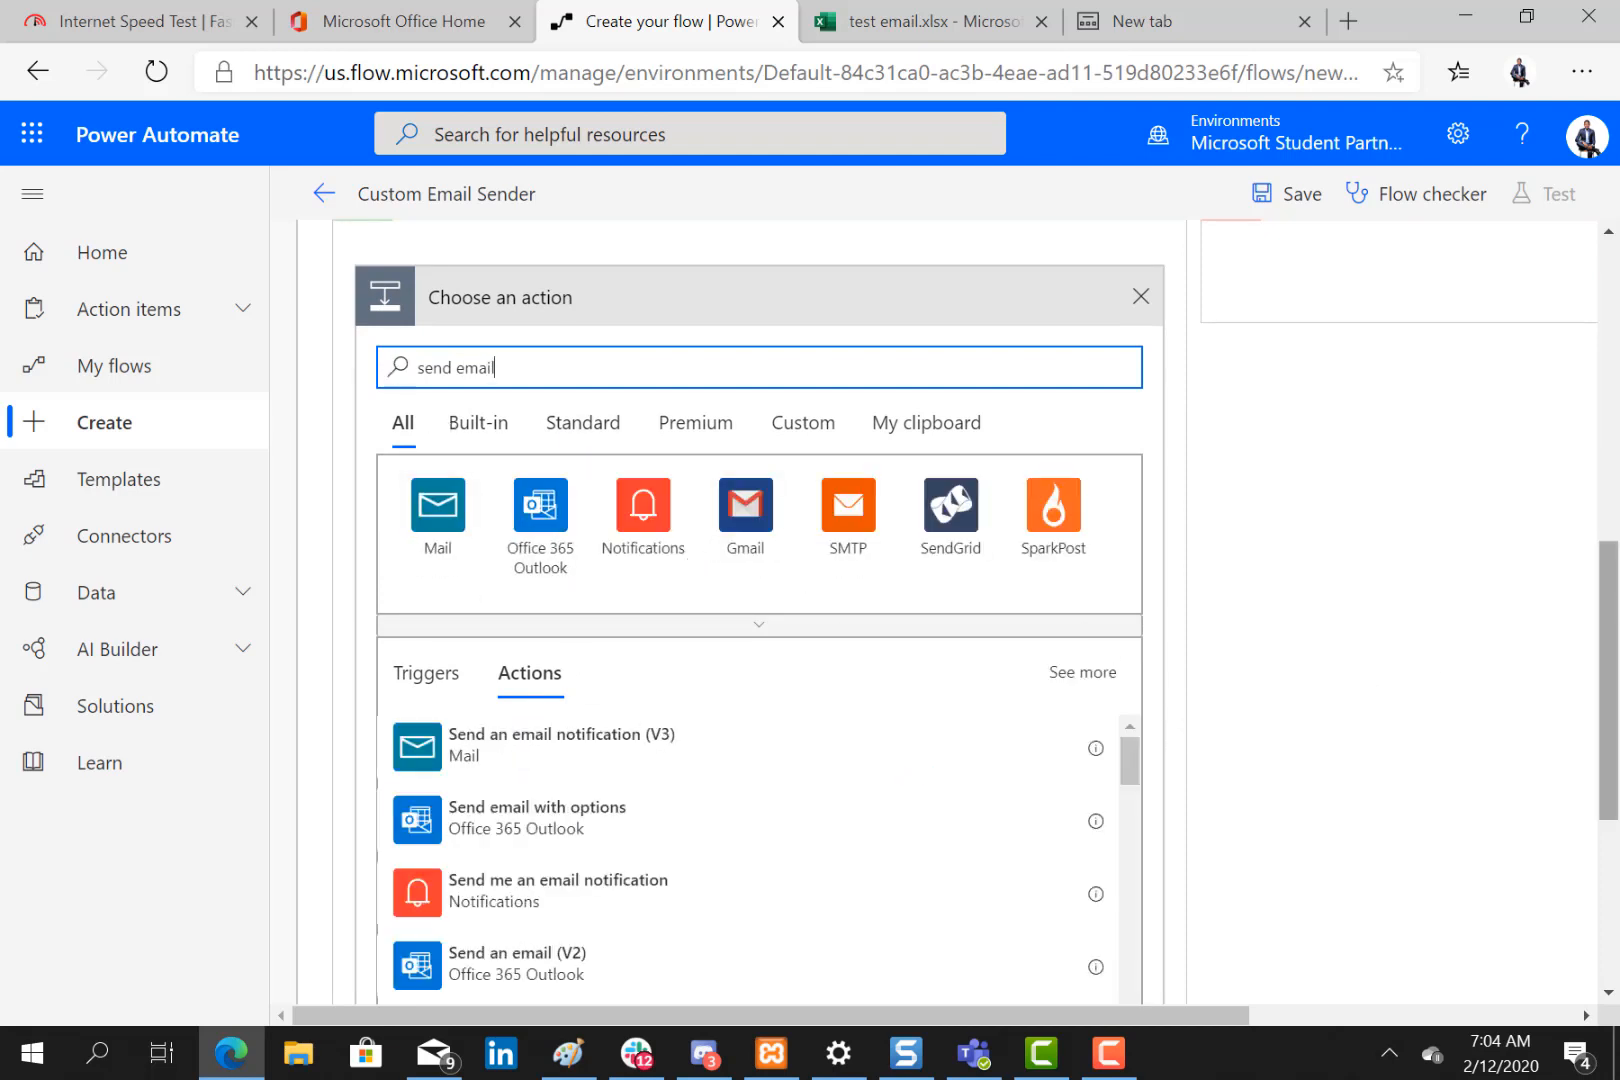
{"action": "left_click_drag", "start_coordinate": [1615, 602], "coordinate": [1612, 650]}
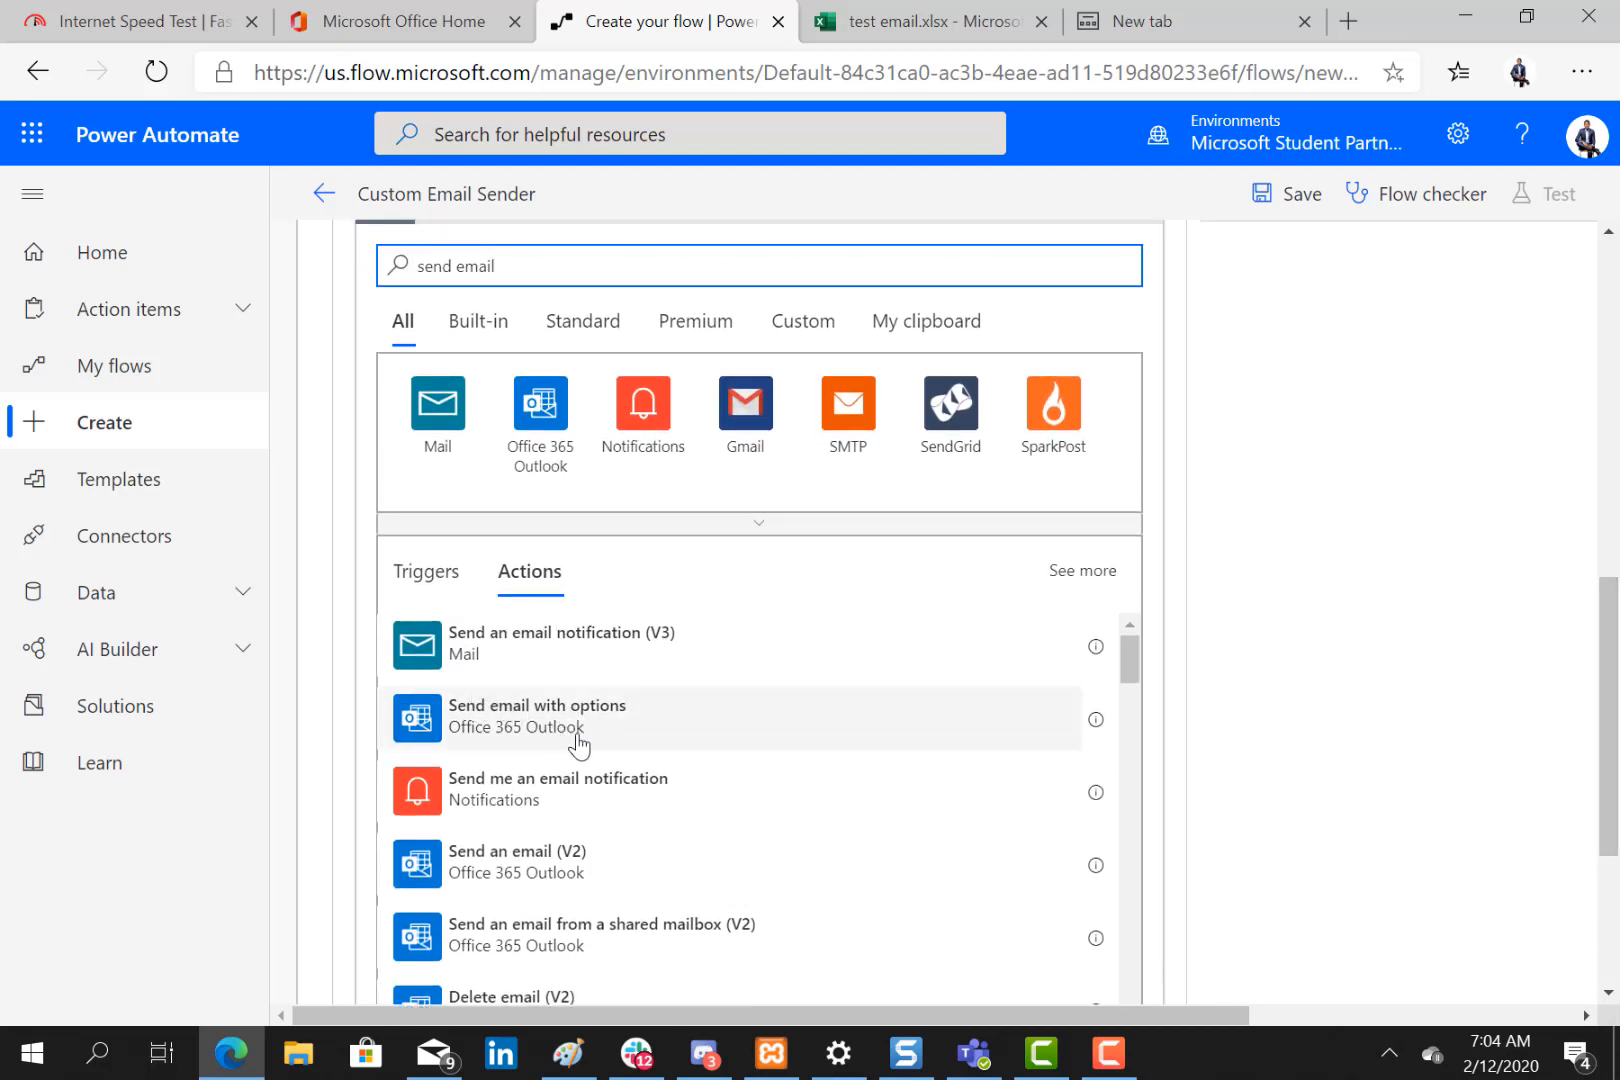
{"action": "left_click", "coordinate": [556, 880]}
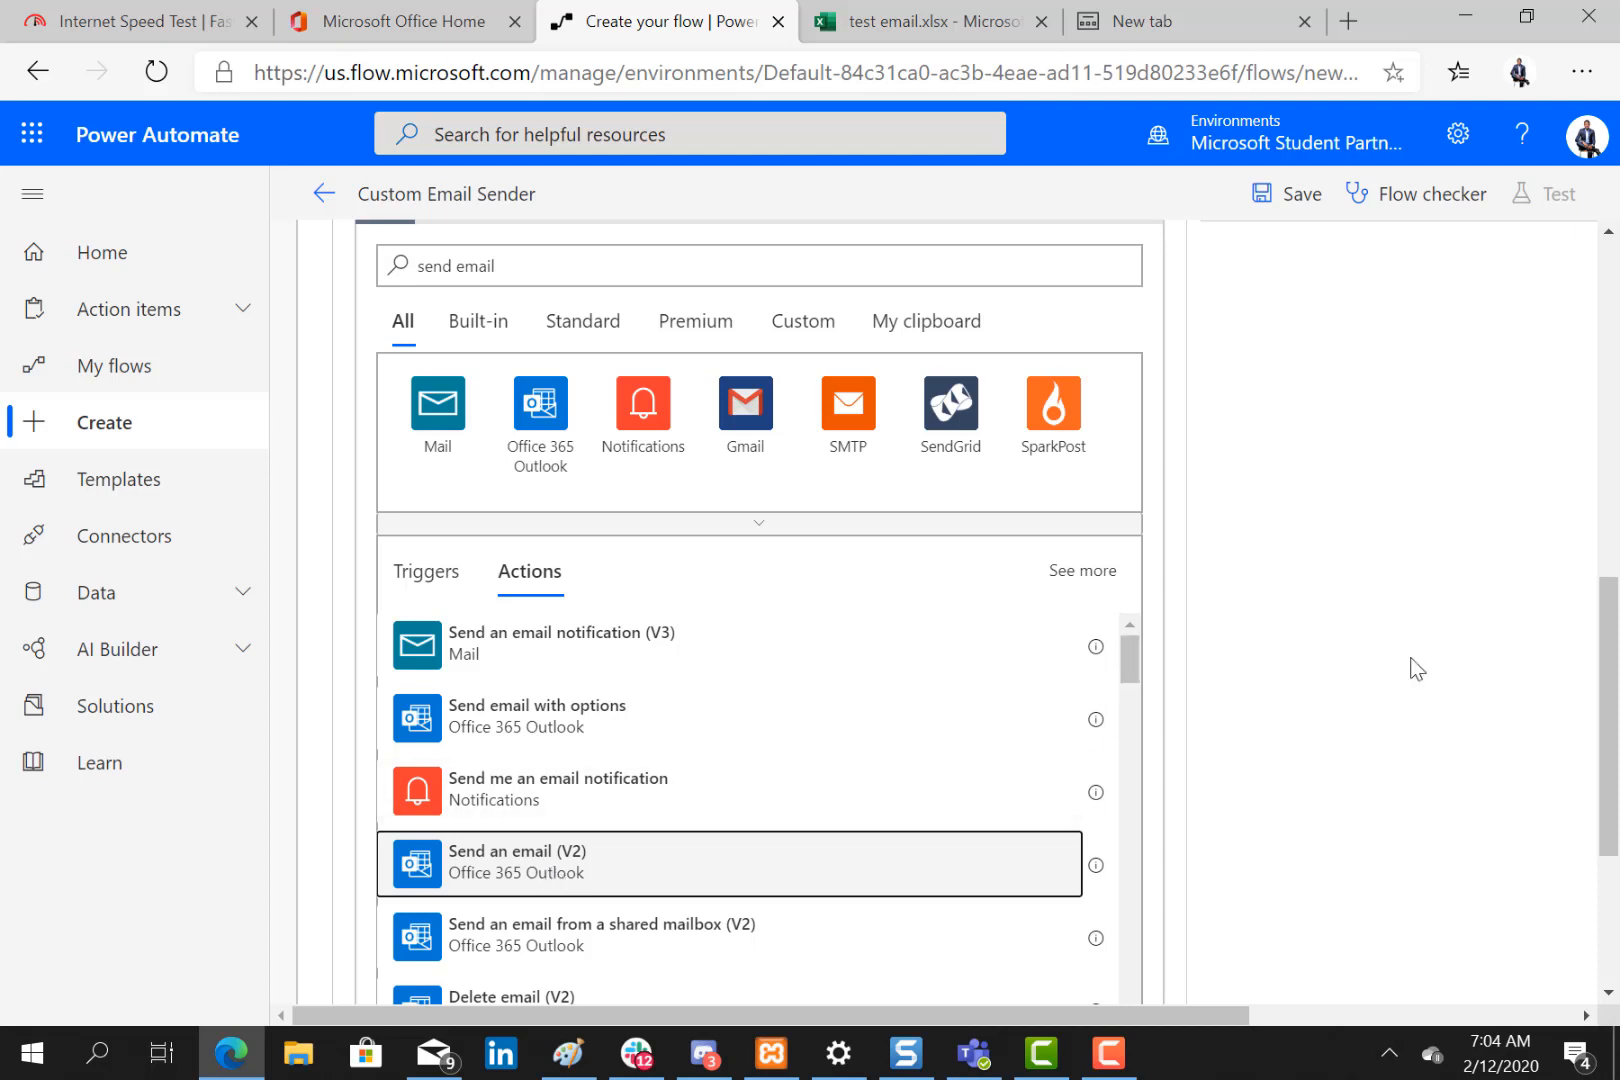
Check the Email column in the test email.xlsx workbook and set the email's To field to the dynamic Email value.
{"action": "left_click_drag", "start_coordinate": [1612, 620], "coordinate": [1612, 730]}
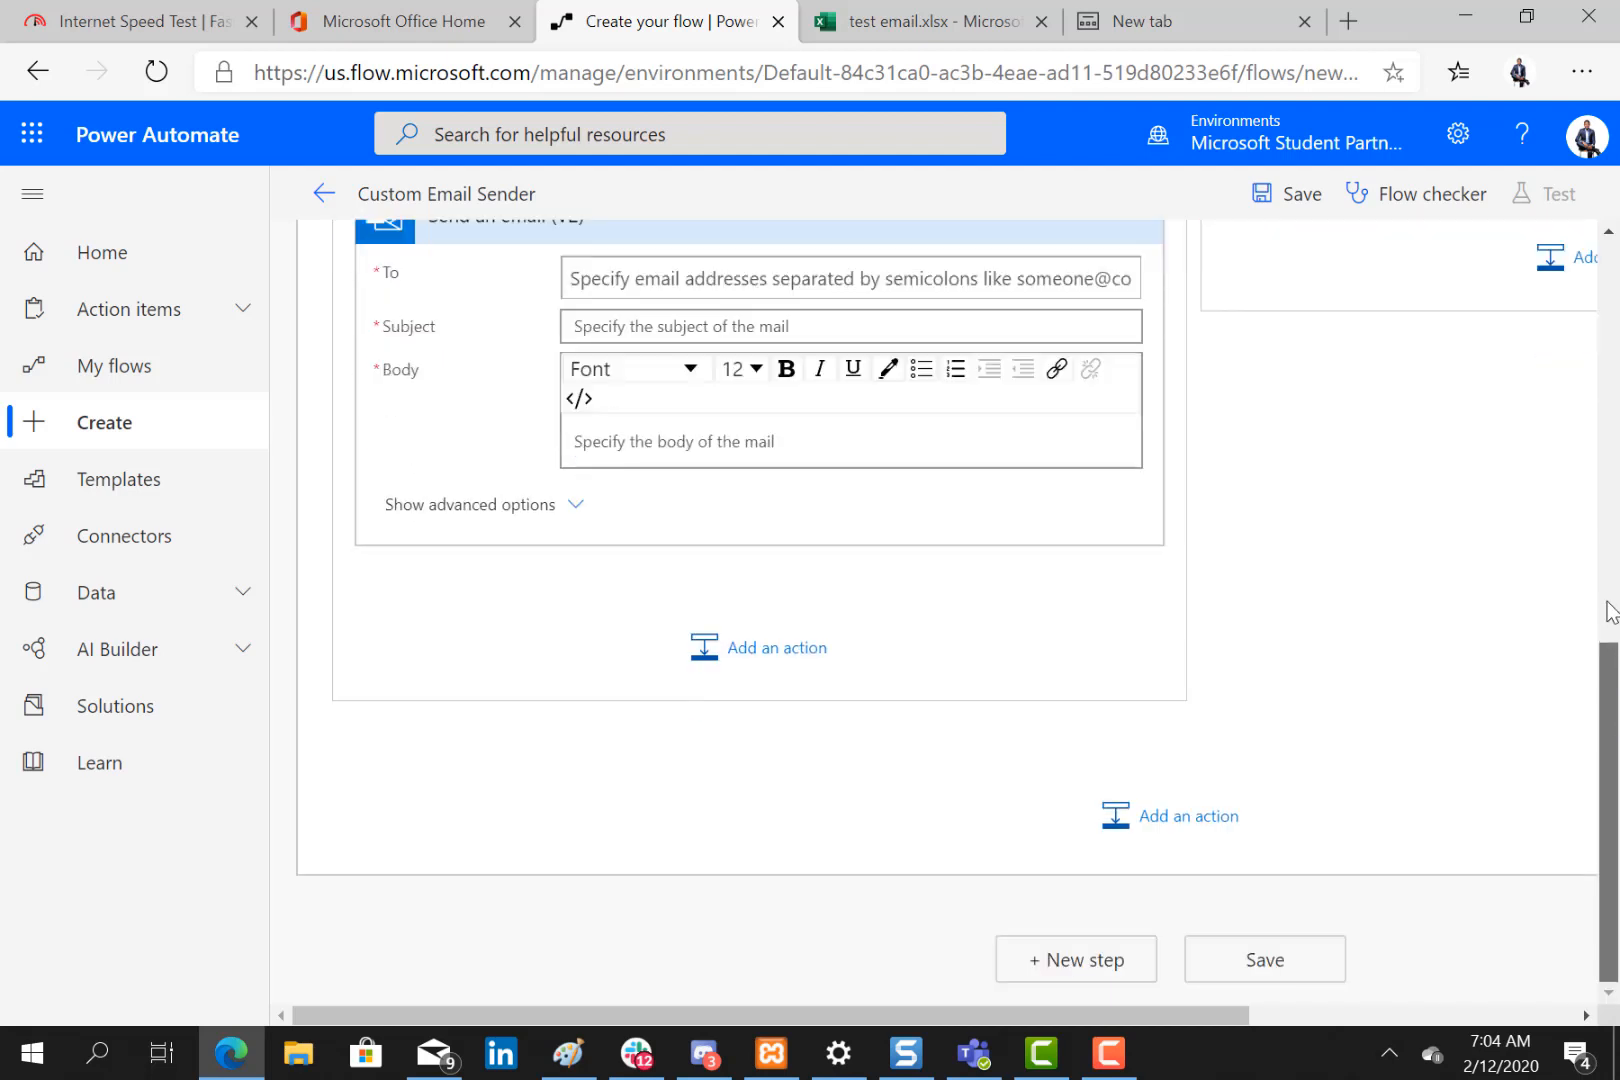
{"action": "scroll", "coordinate": [1608, 468], "scroll_direction": "up", "scroll_amount": 2}
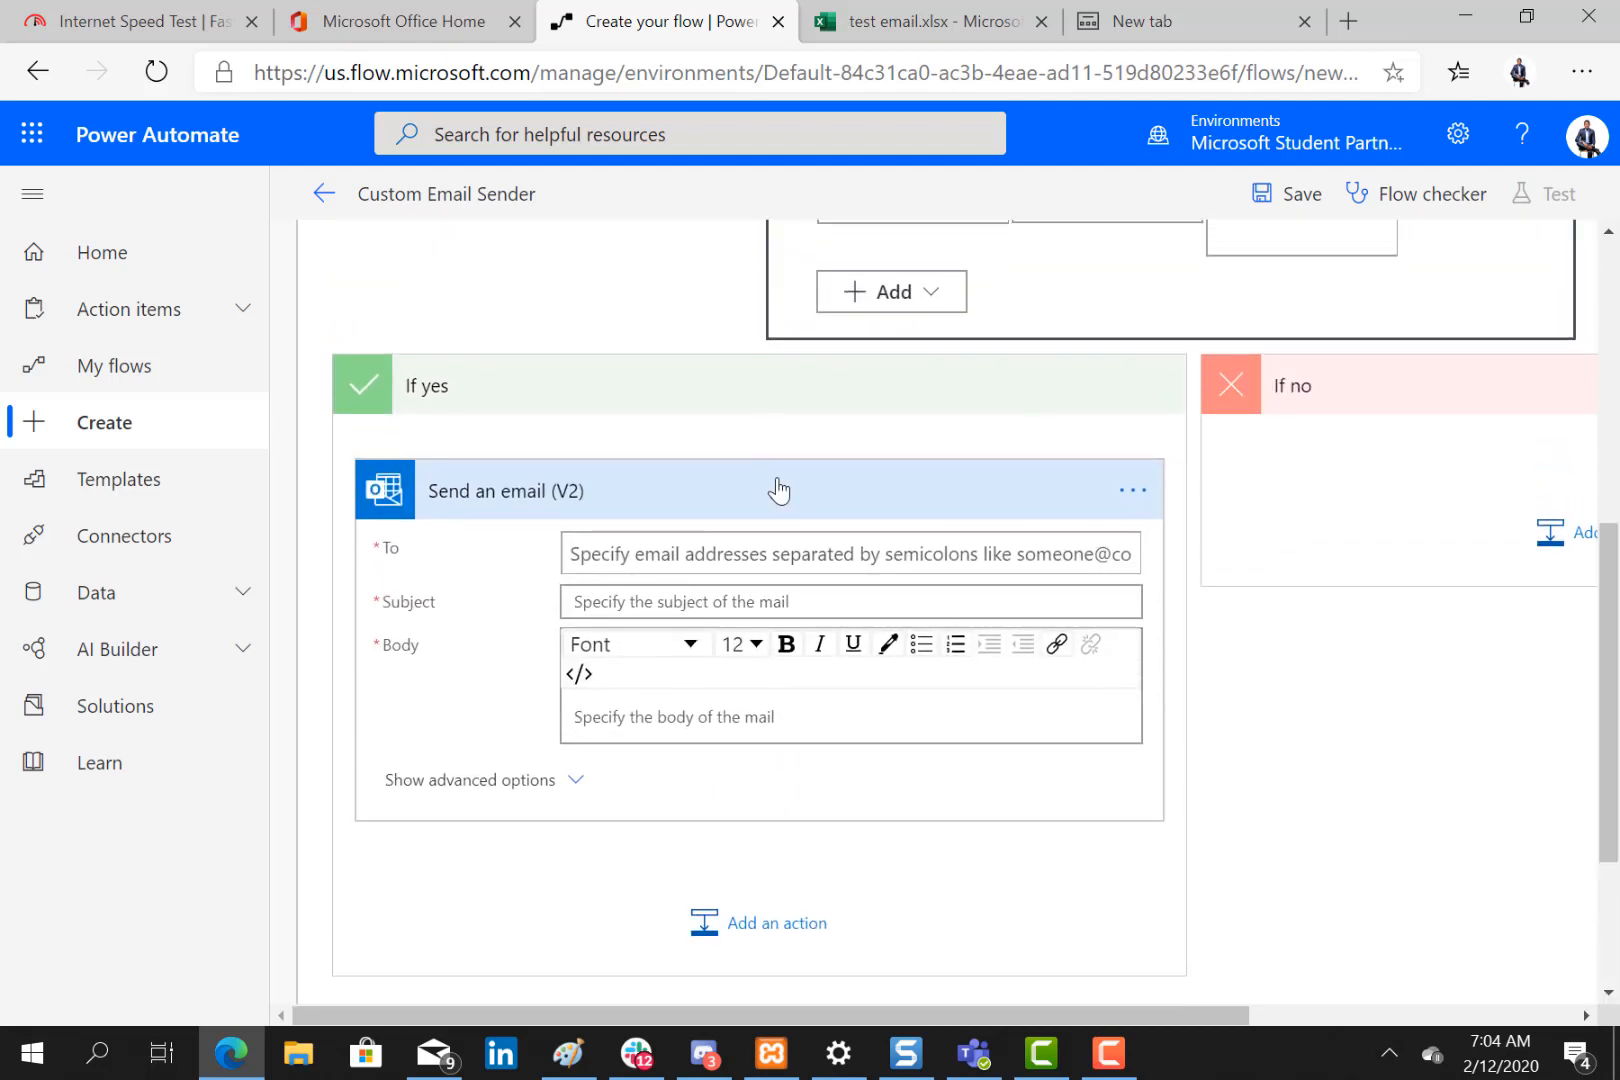
{"action": "left_click", "coordinate": [921, 553]}
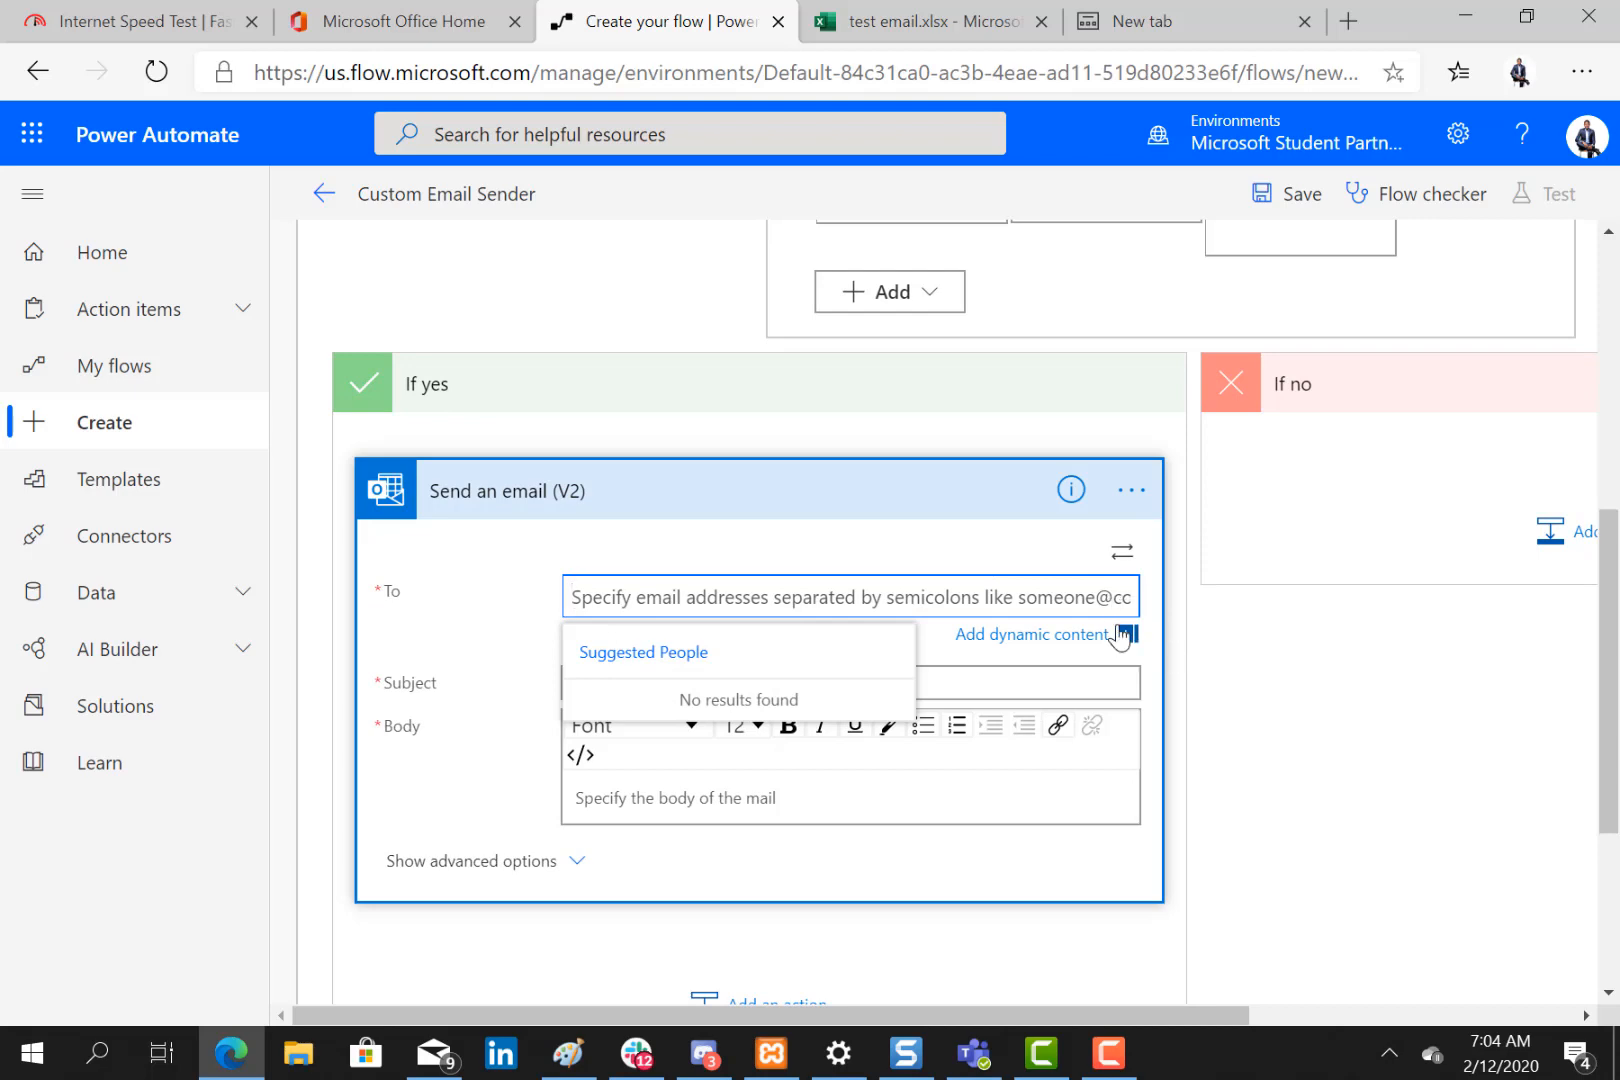
{"action": "left_click", "coordinate": [902, 20]}
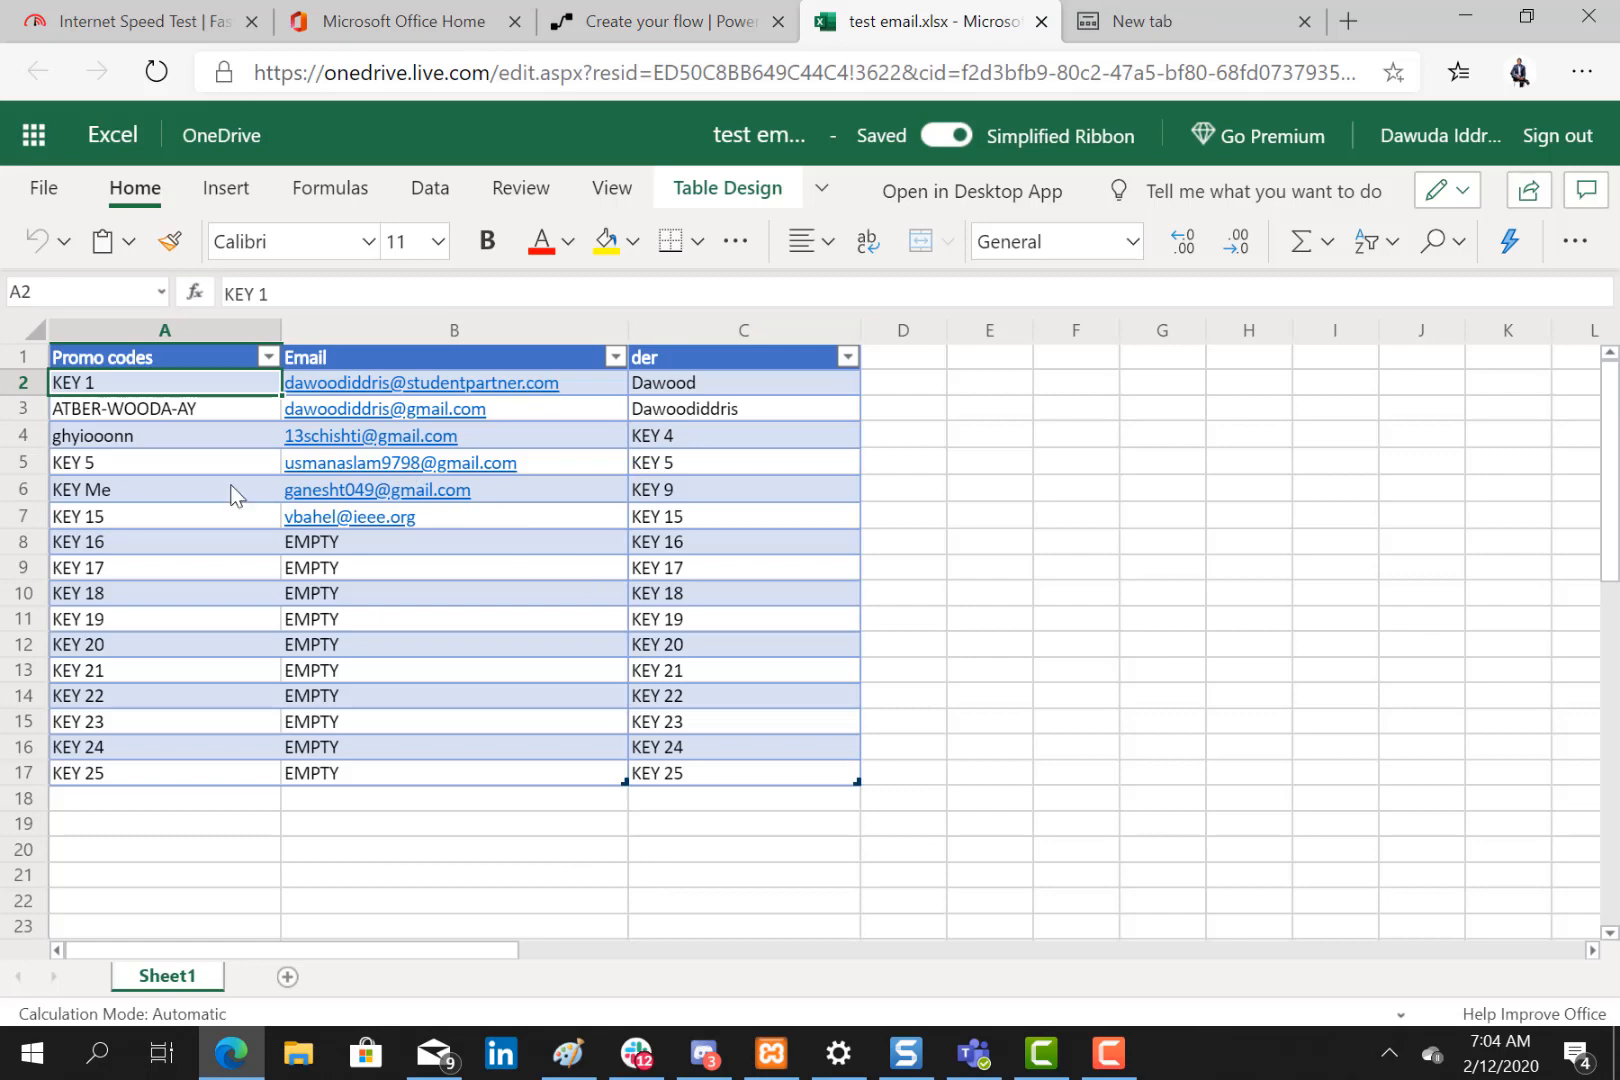
{"action": "left_click", "coordinate": [655, 14]}
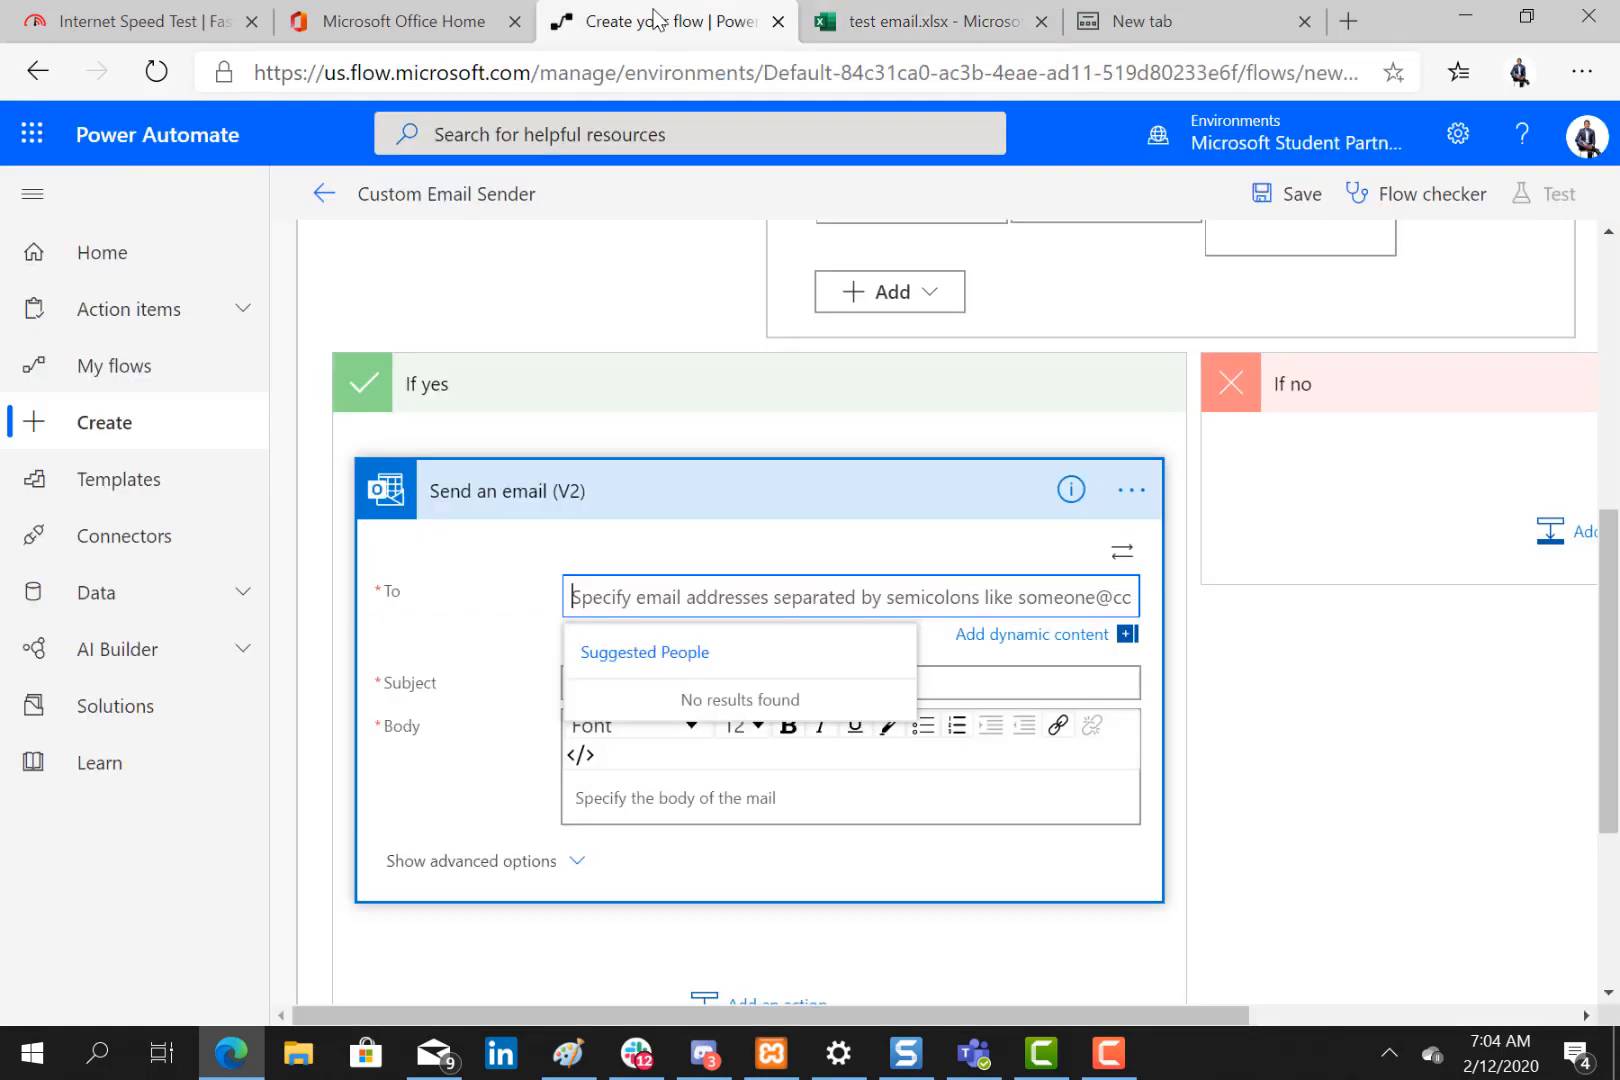
{"action": "left_click", "coordinate": [1126, 636]}
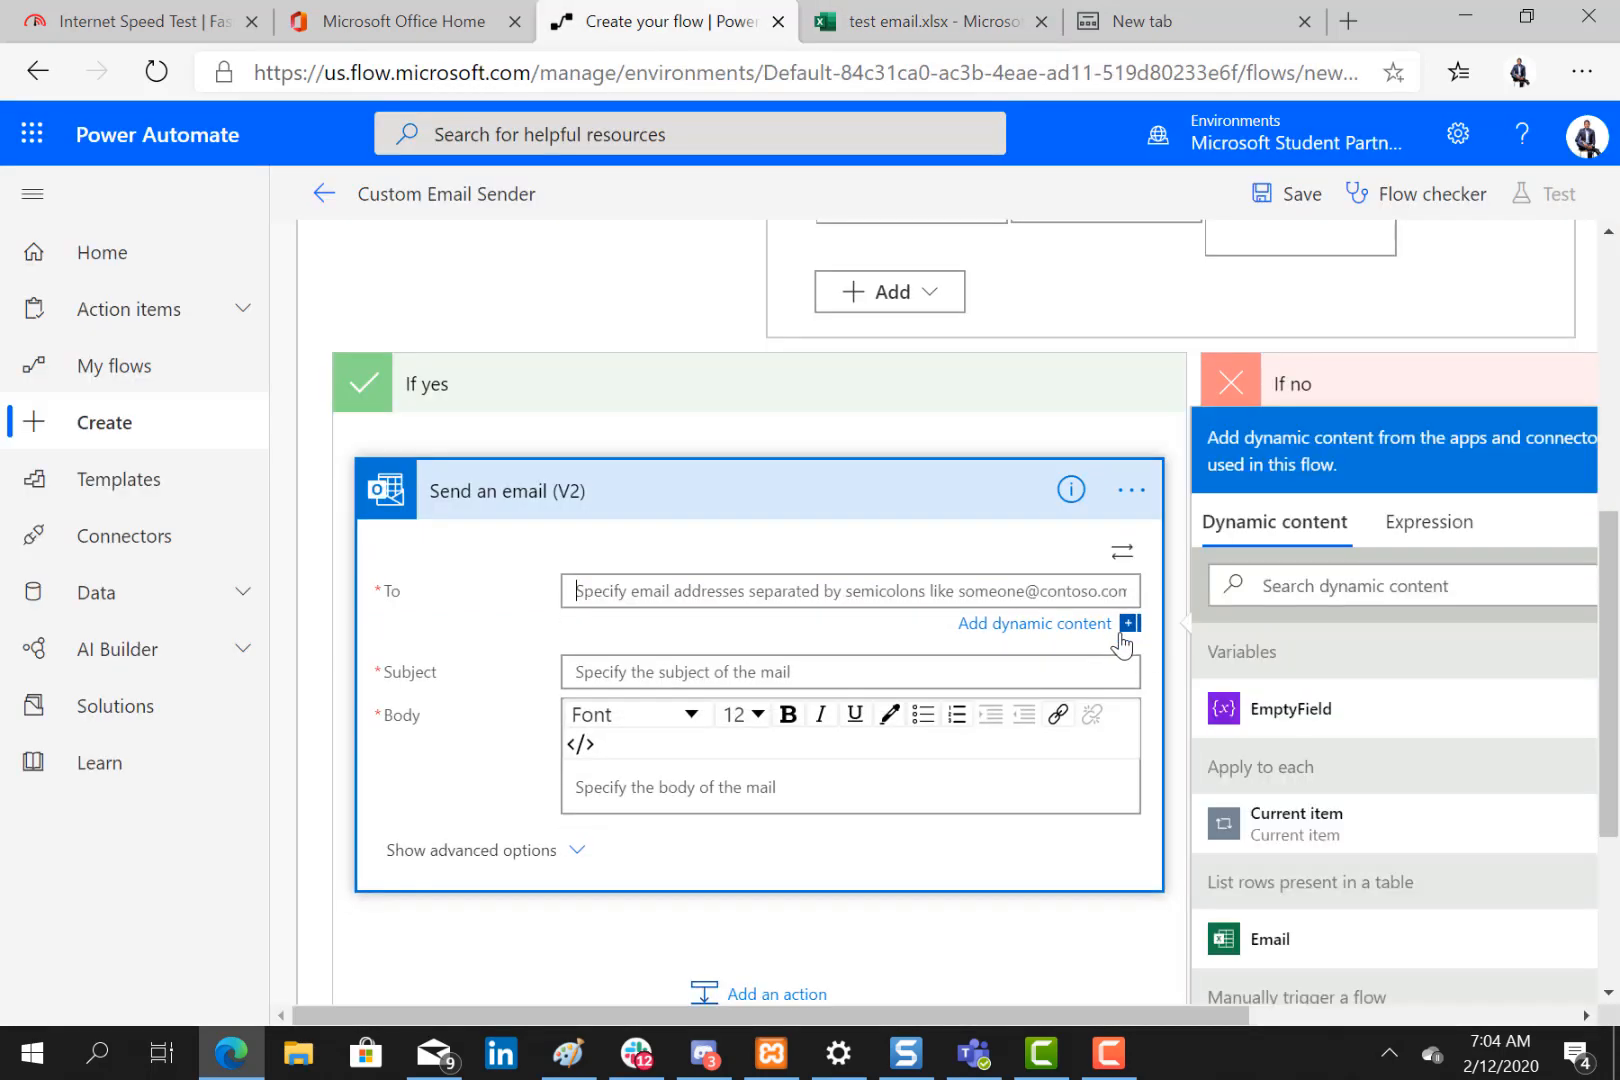
{"action": "left_click", "coordinate": [1318, 942]}
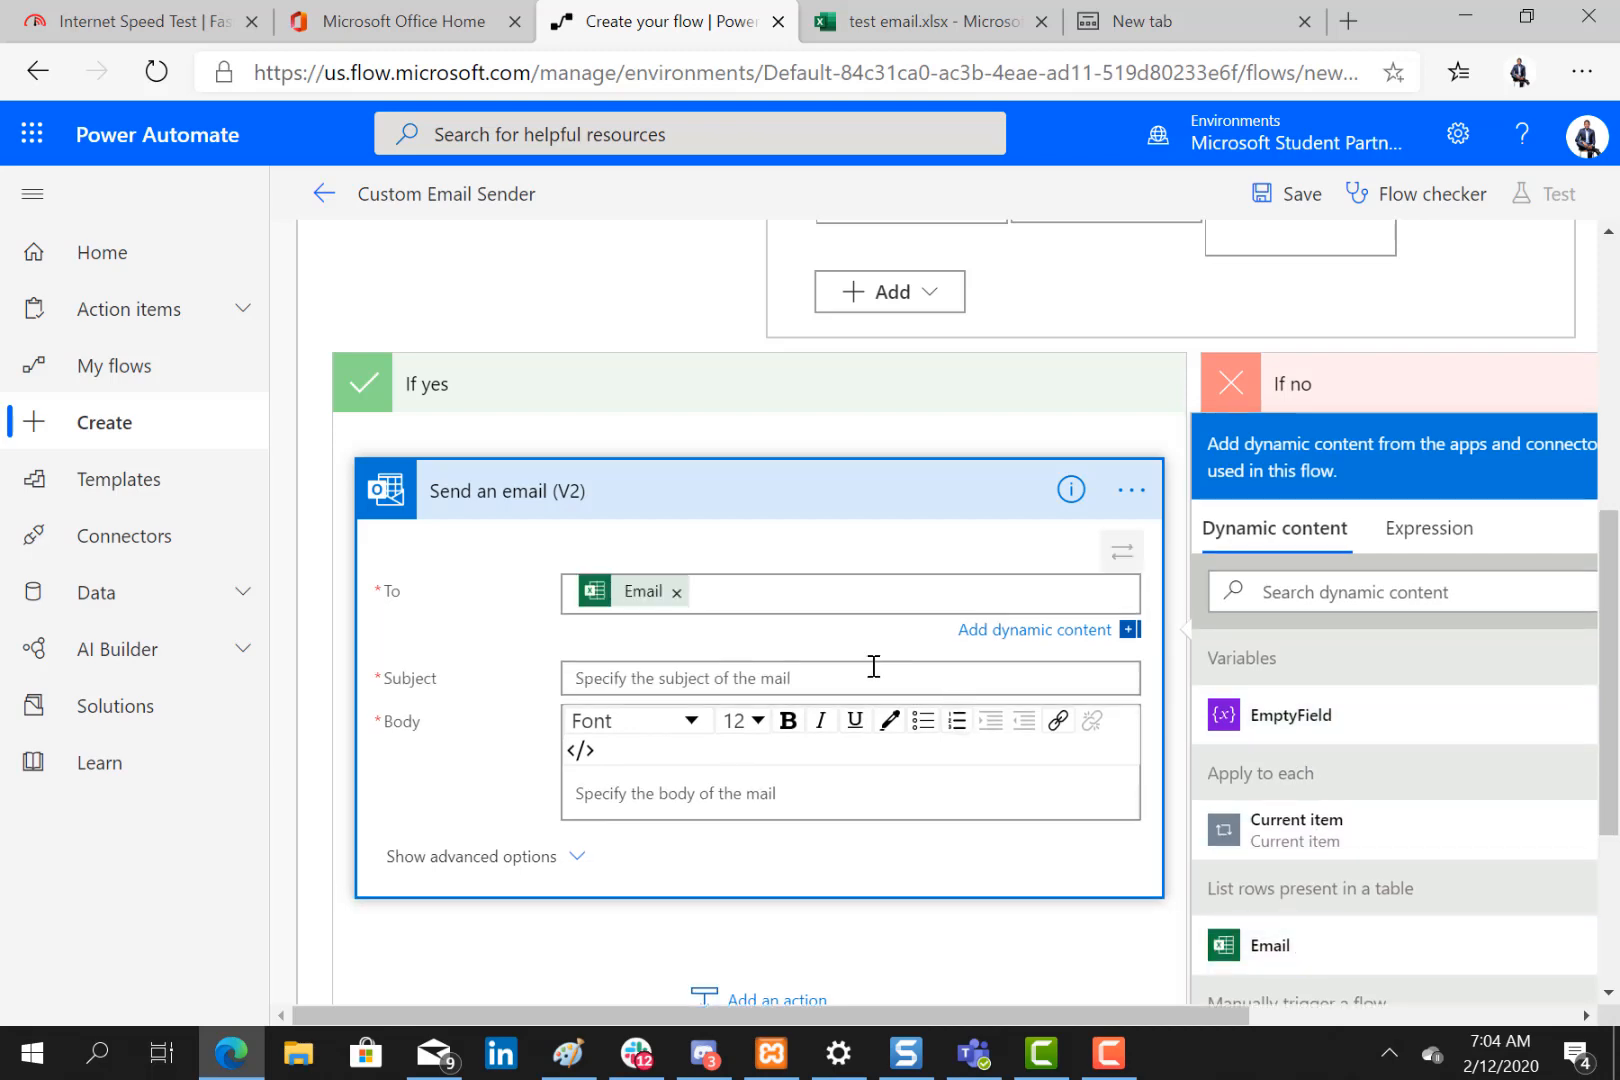
Review the columns in the test email.xlsx workbook and set the email subject to "This is your activation code".
{"action": "left_click", "coordinate": [868, 22]}
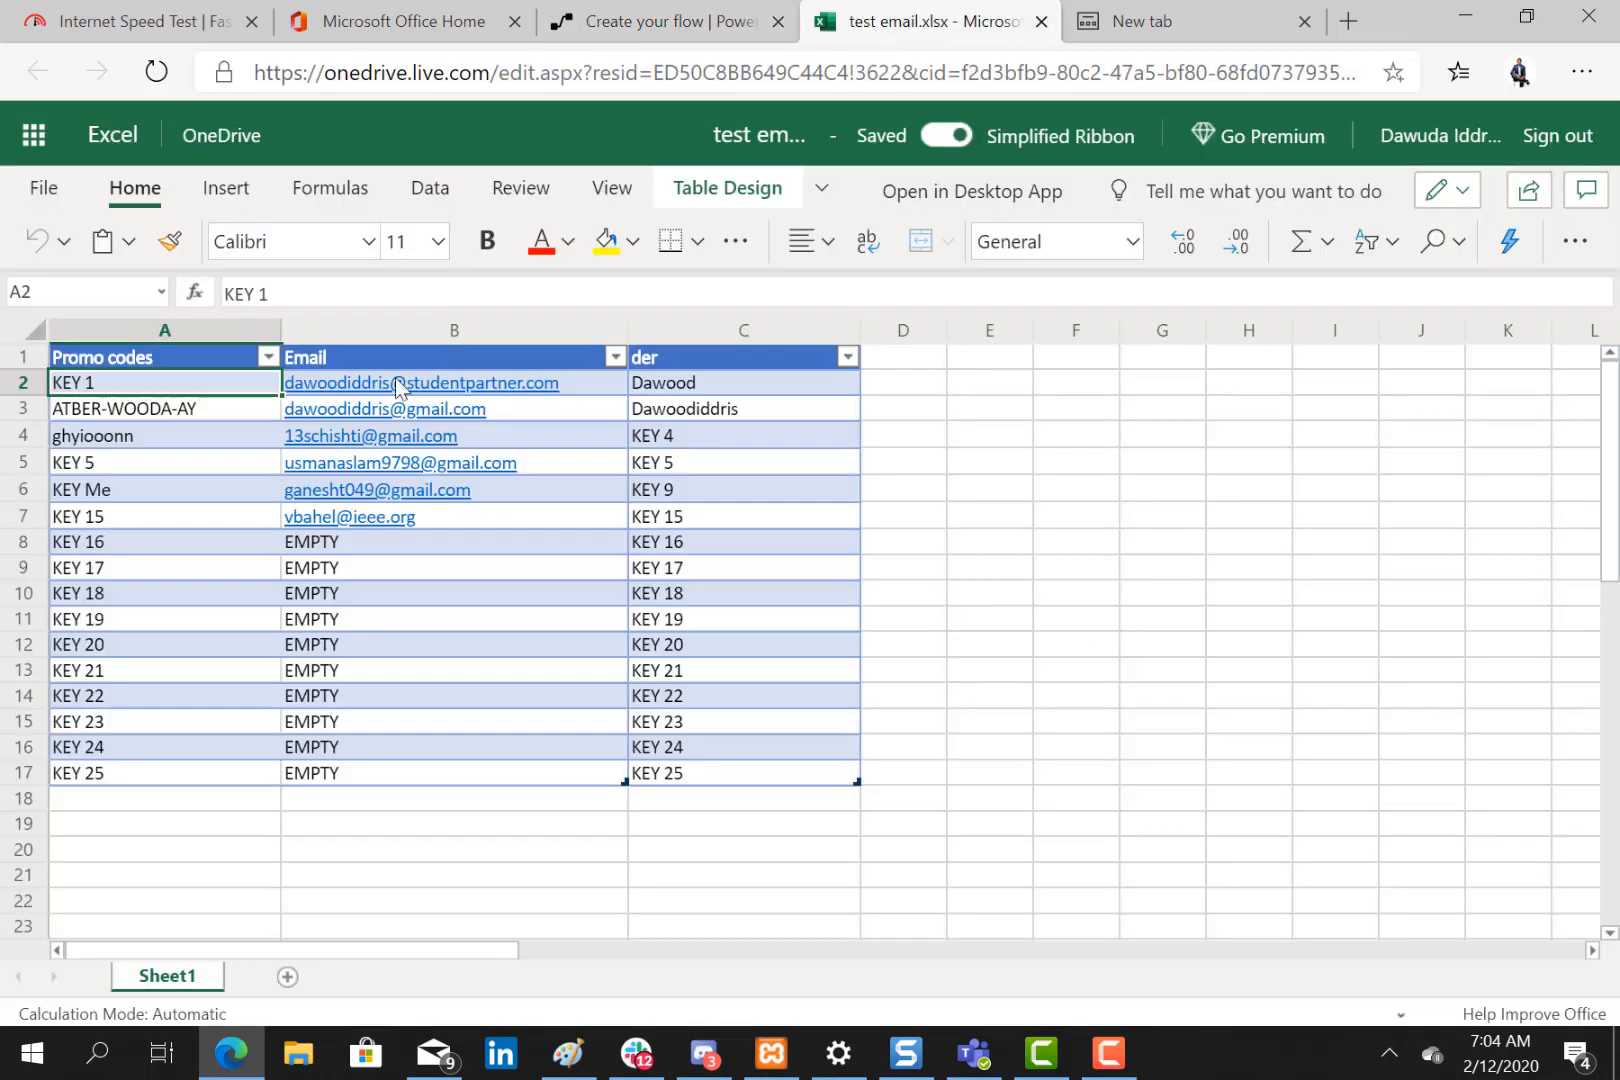
{"action": "left_click", "coordinate": [632, 28]}
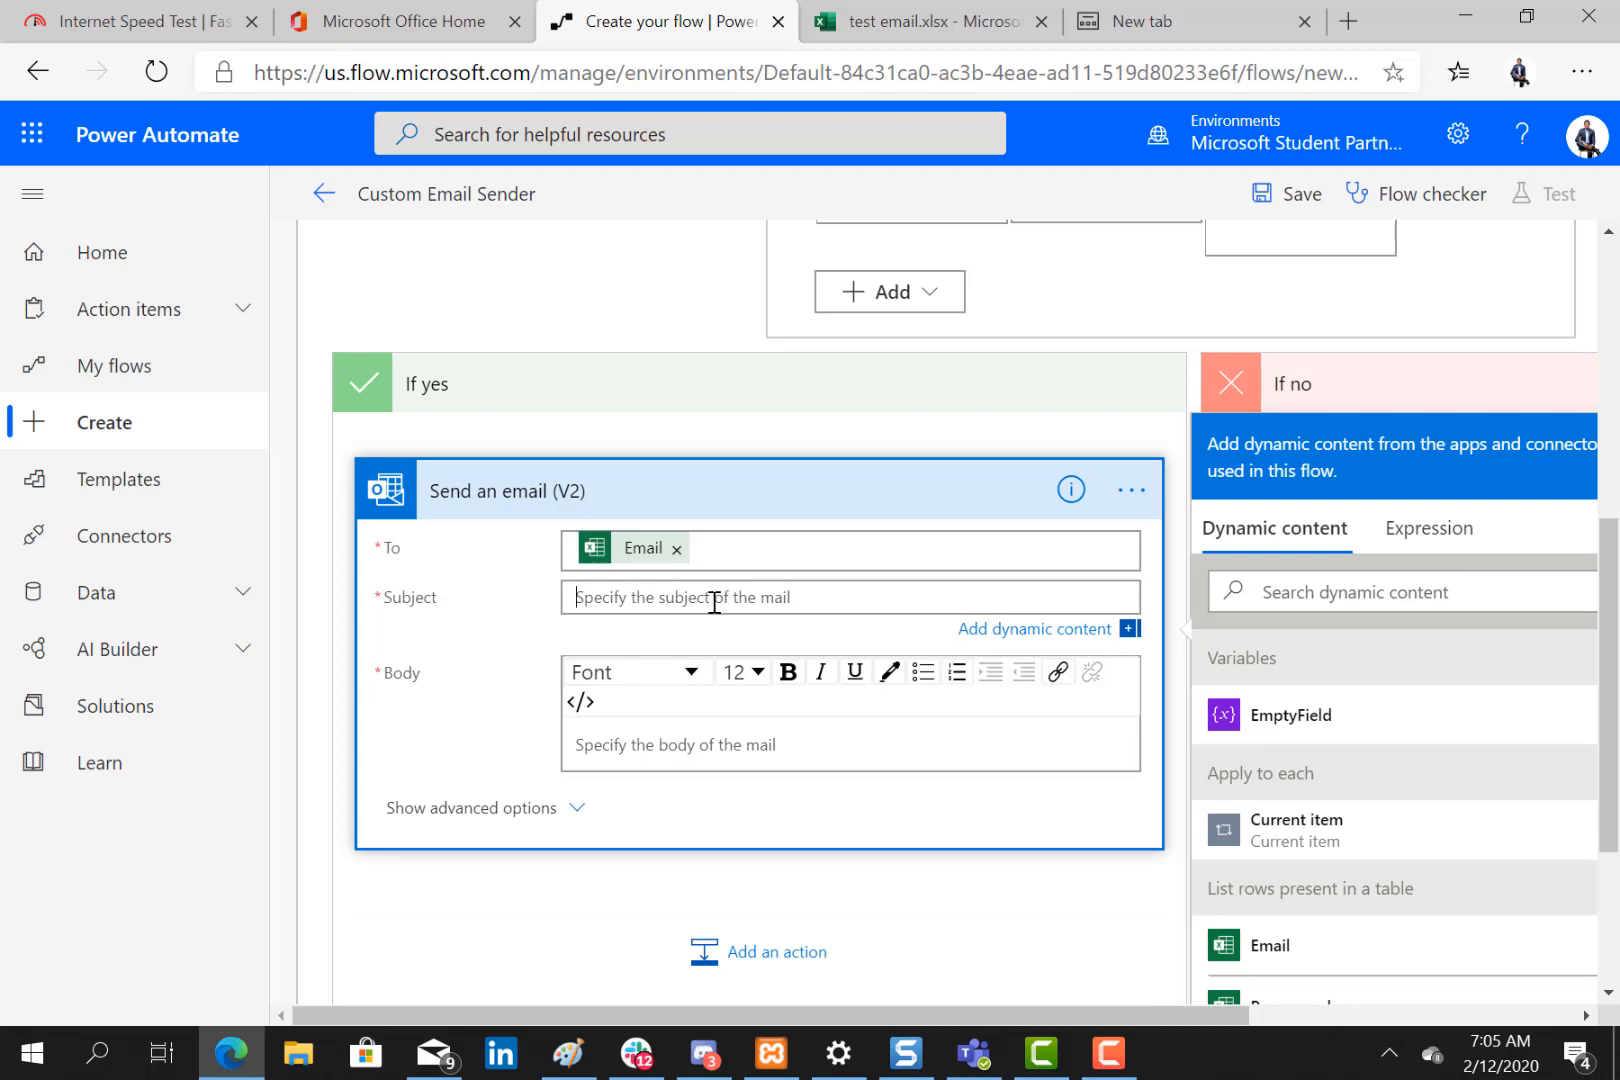
{"action": "type", "text": "This is your activation code"}
Write the email body as "Hello," and "this is your activation code" followed by the dynamic Promo codes value.
{"action": "left_click", "coordinate": [631, 741]}
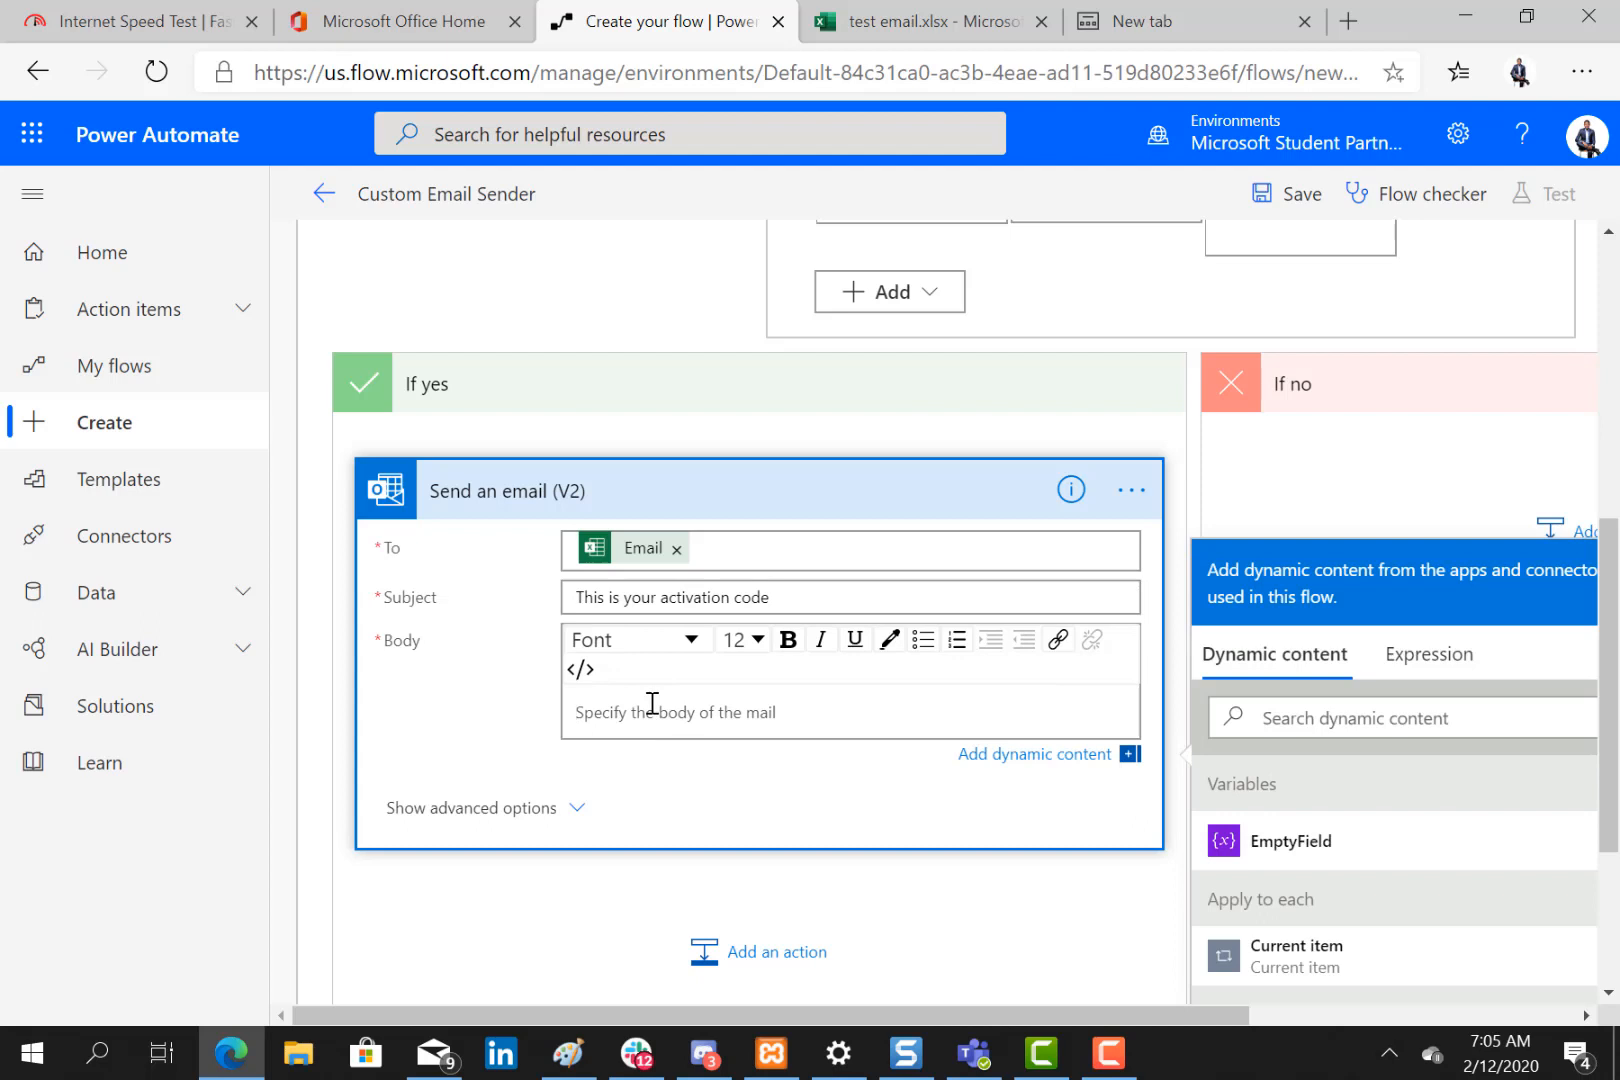
{"action": "type", "text": "Hello,"}
{"action": "key", "text": "Return"}
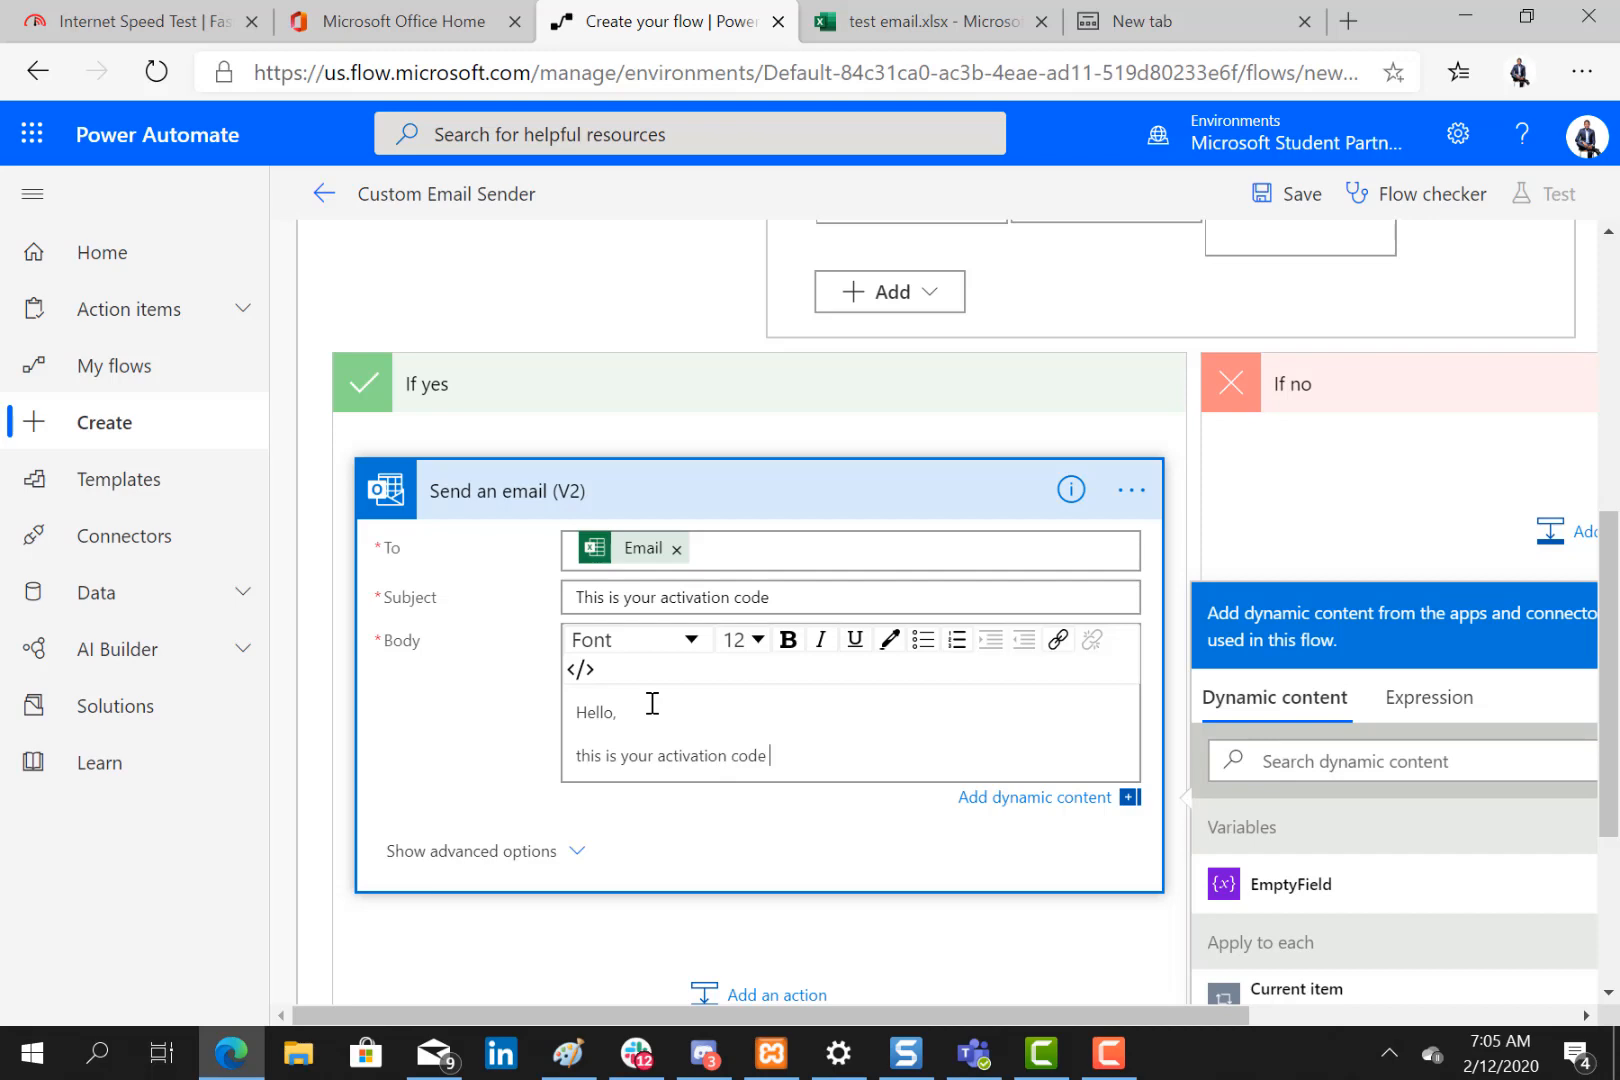
{"action": "left_click_drag", "start_coordinate": [1612, 800], "coordinate": [1606, 905]}
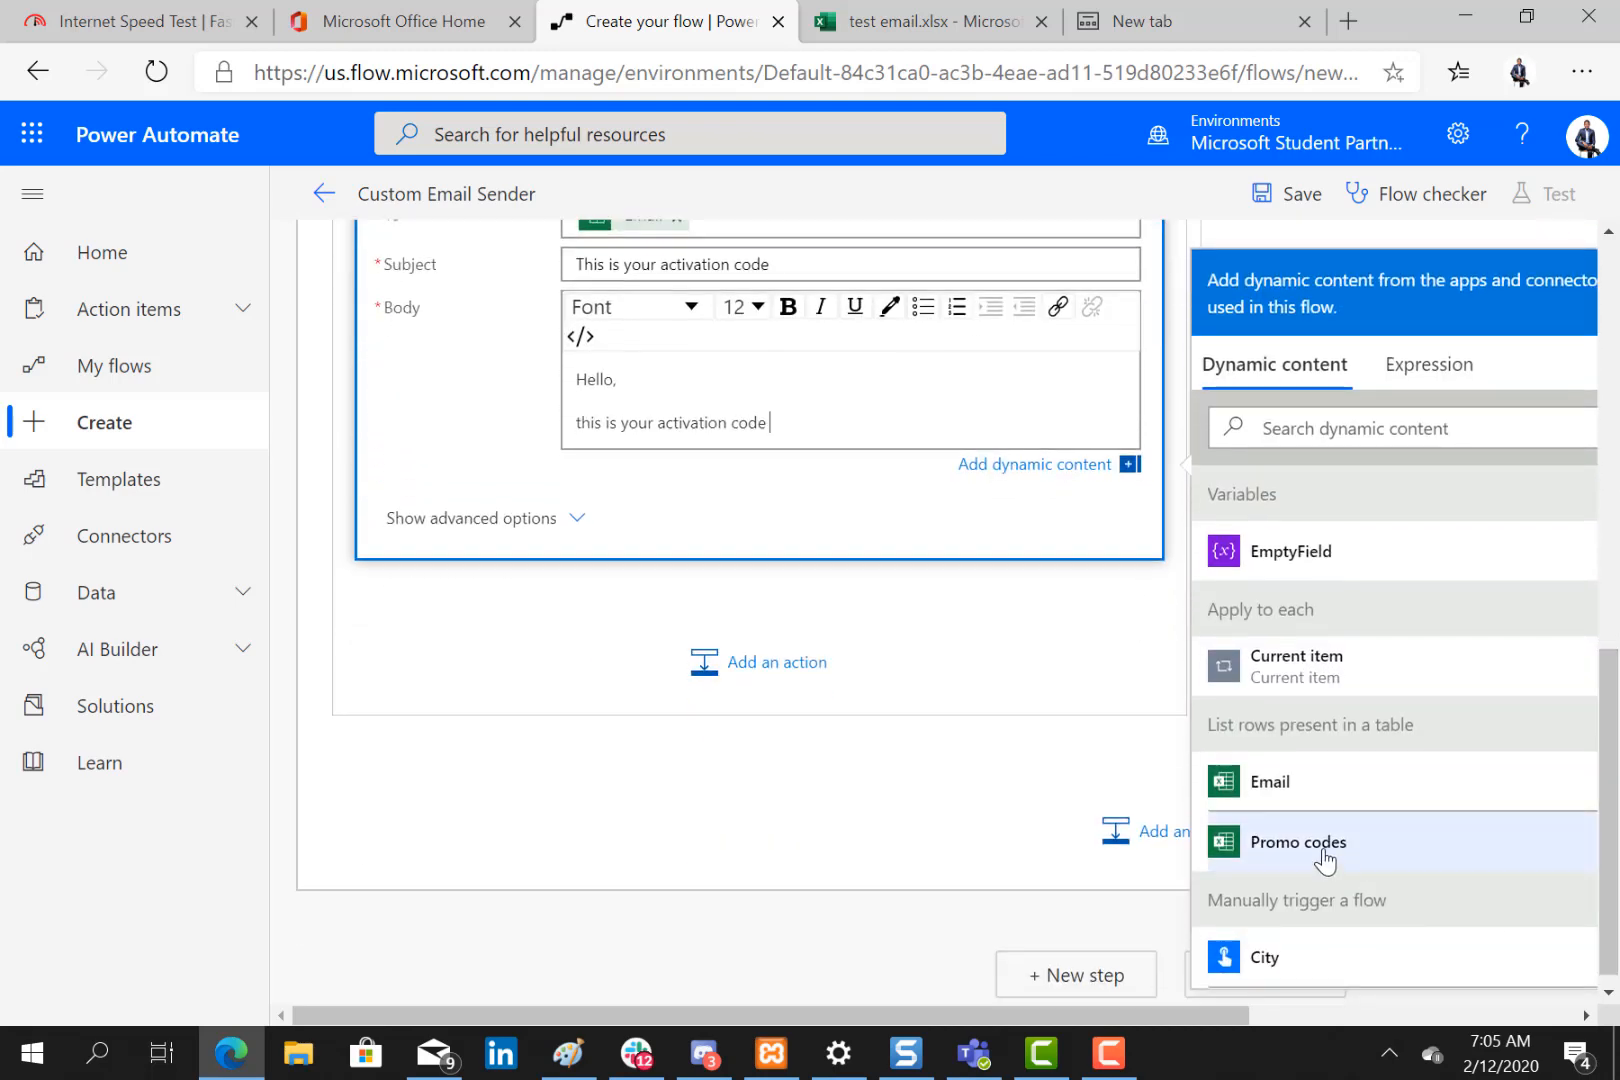
{"action": "left_click", "coordinate": [1323, 845]}
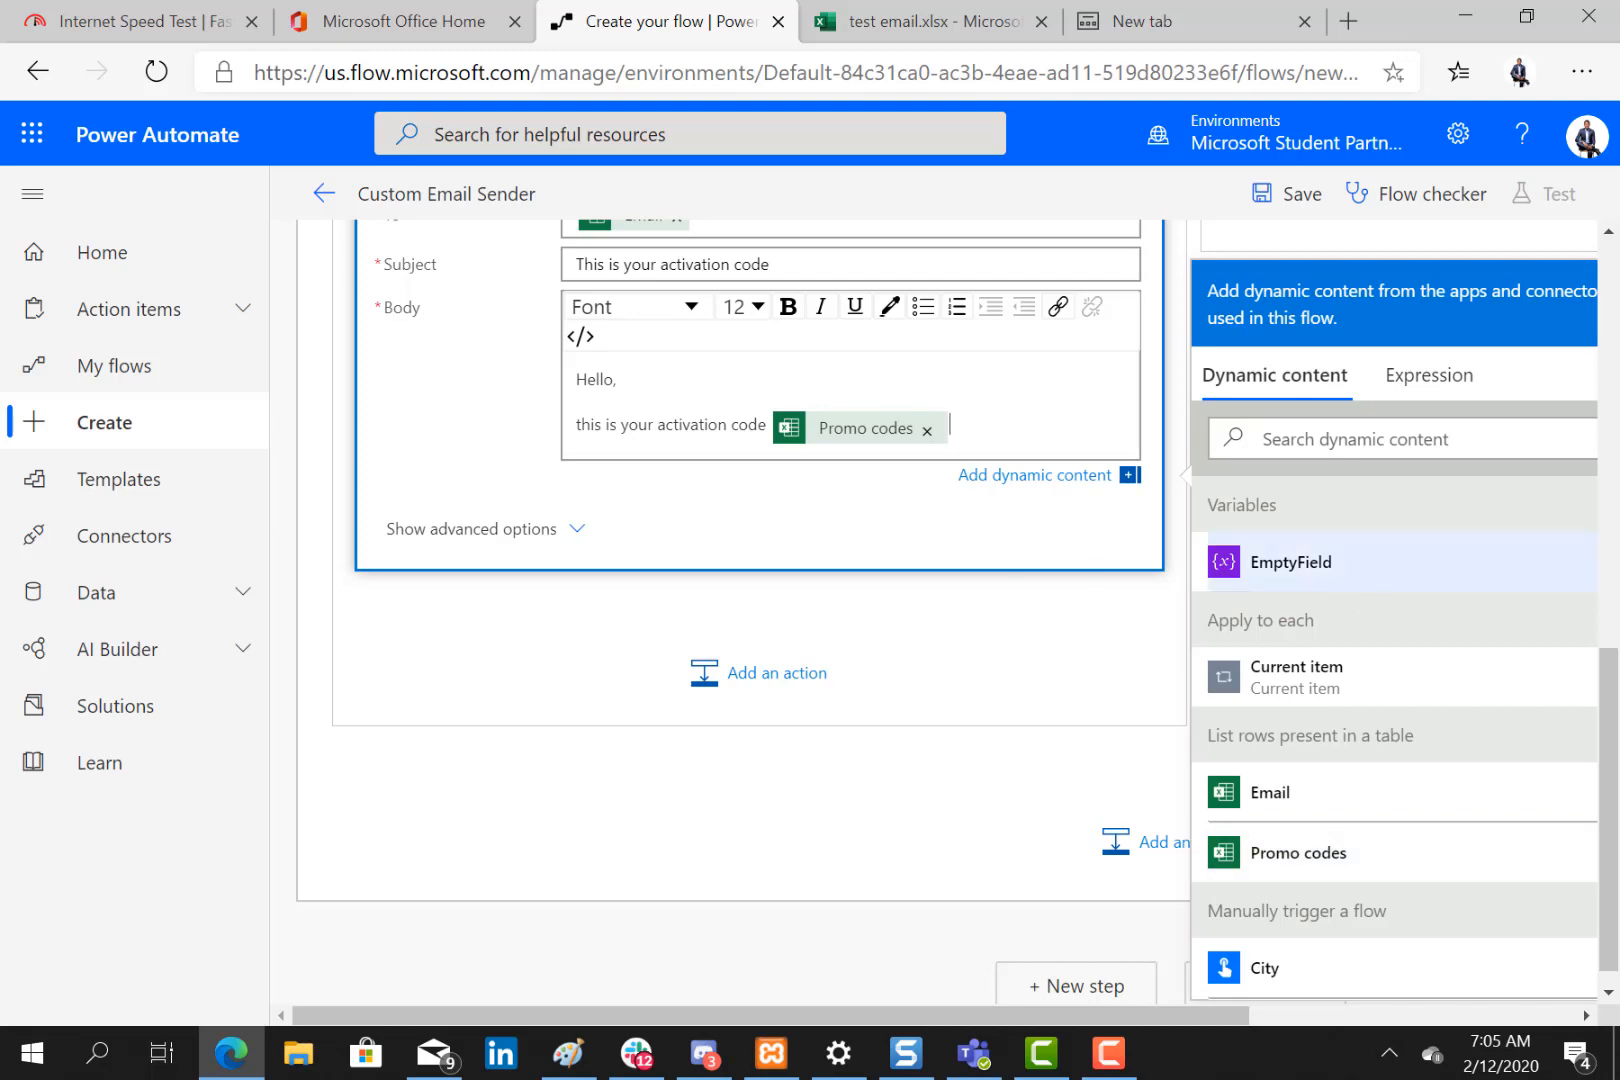
Save the Custom Email Sender flow.
{"action": "mouse_move", "coordinate": [1612, 740]}
{"action": "left_mouse_down"}
{"action": "mouse_move", "coordinate": [1612, 535]}
{"action": "mouse_move", "coordinate": [1600, 652]}
{"action": "mouse_move", "coordinate": [1593, 568]}
{"action": "mouse_move", "coordinate": [1603, 740]}
{"action": "left_mouse_up"}
{"action": "left_click_drag", "start_coordinate": [1610, 822], "coordinate": [1585, 353]}
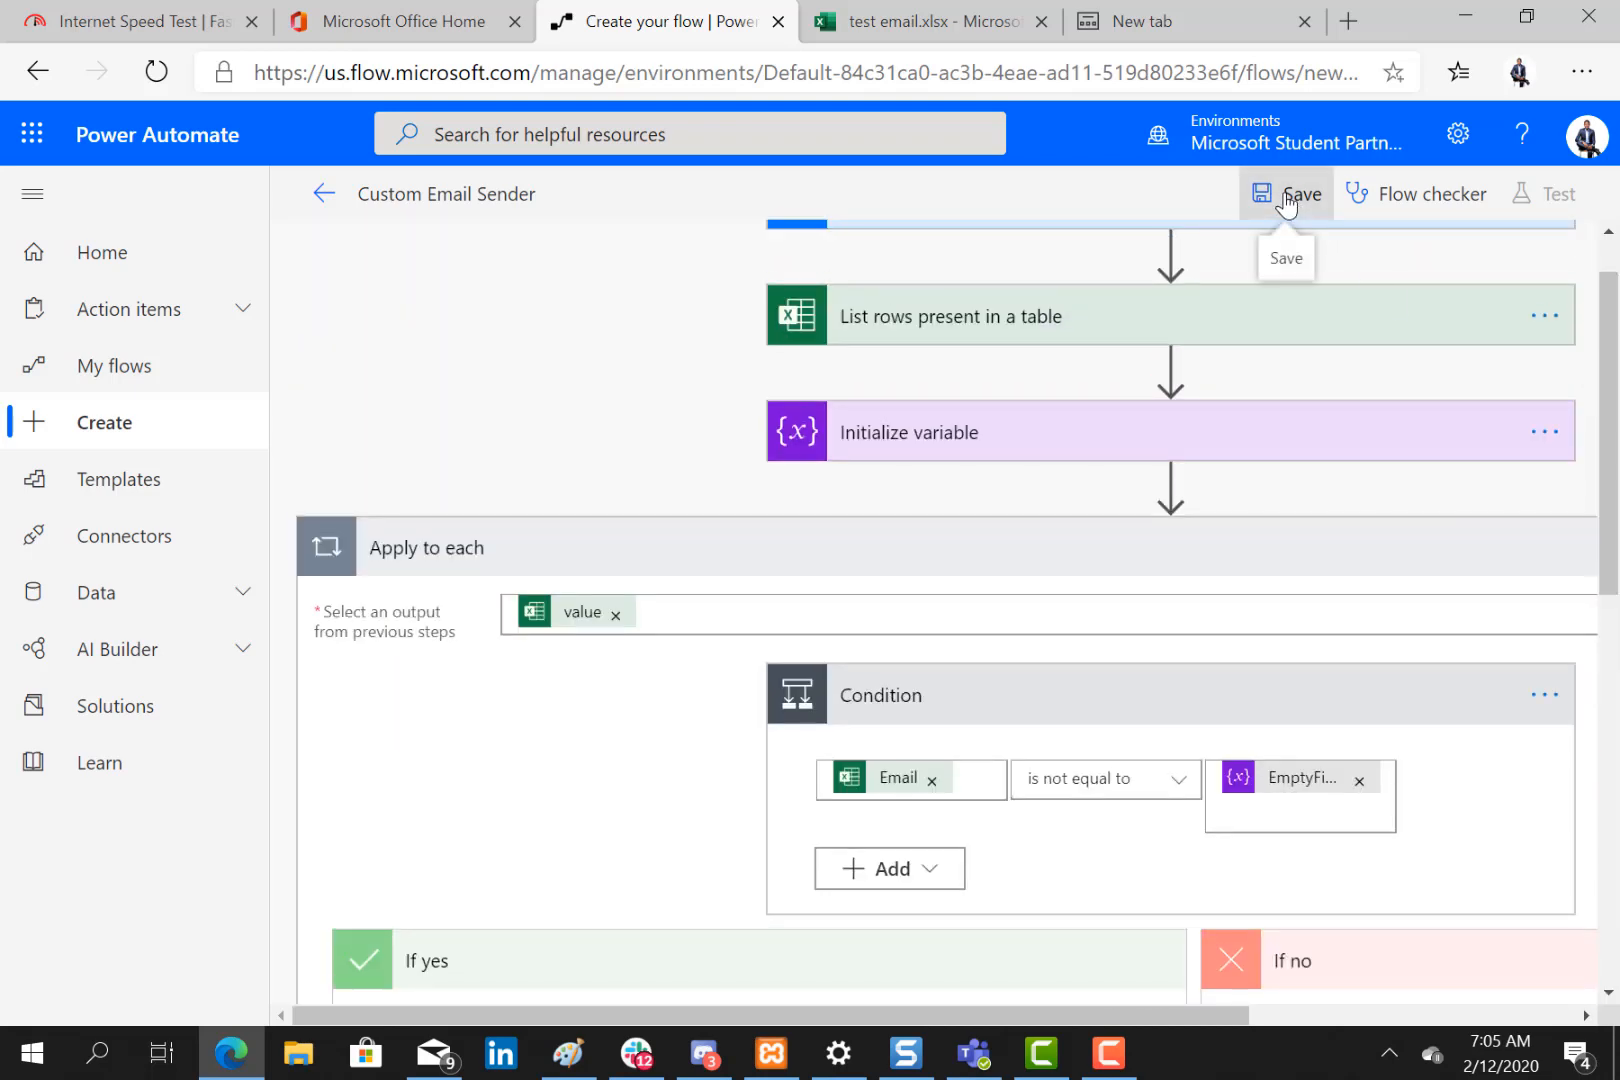
{"action": "left_click", "coordinate": [1289, 198]}
{"action": "left_click_drag", "start_coordinate": [1616, 383], "coordinate": [1596, 316]}
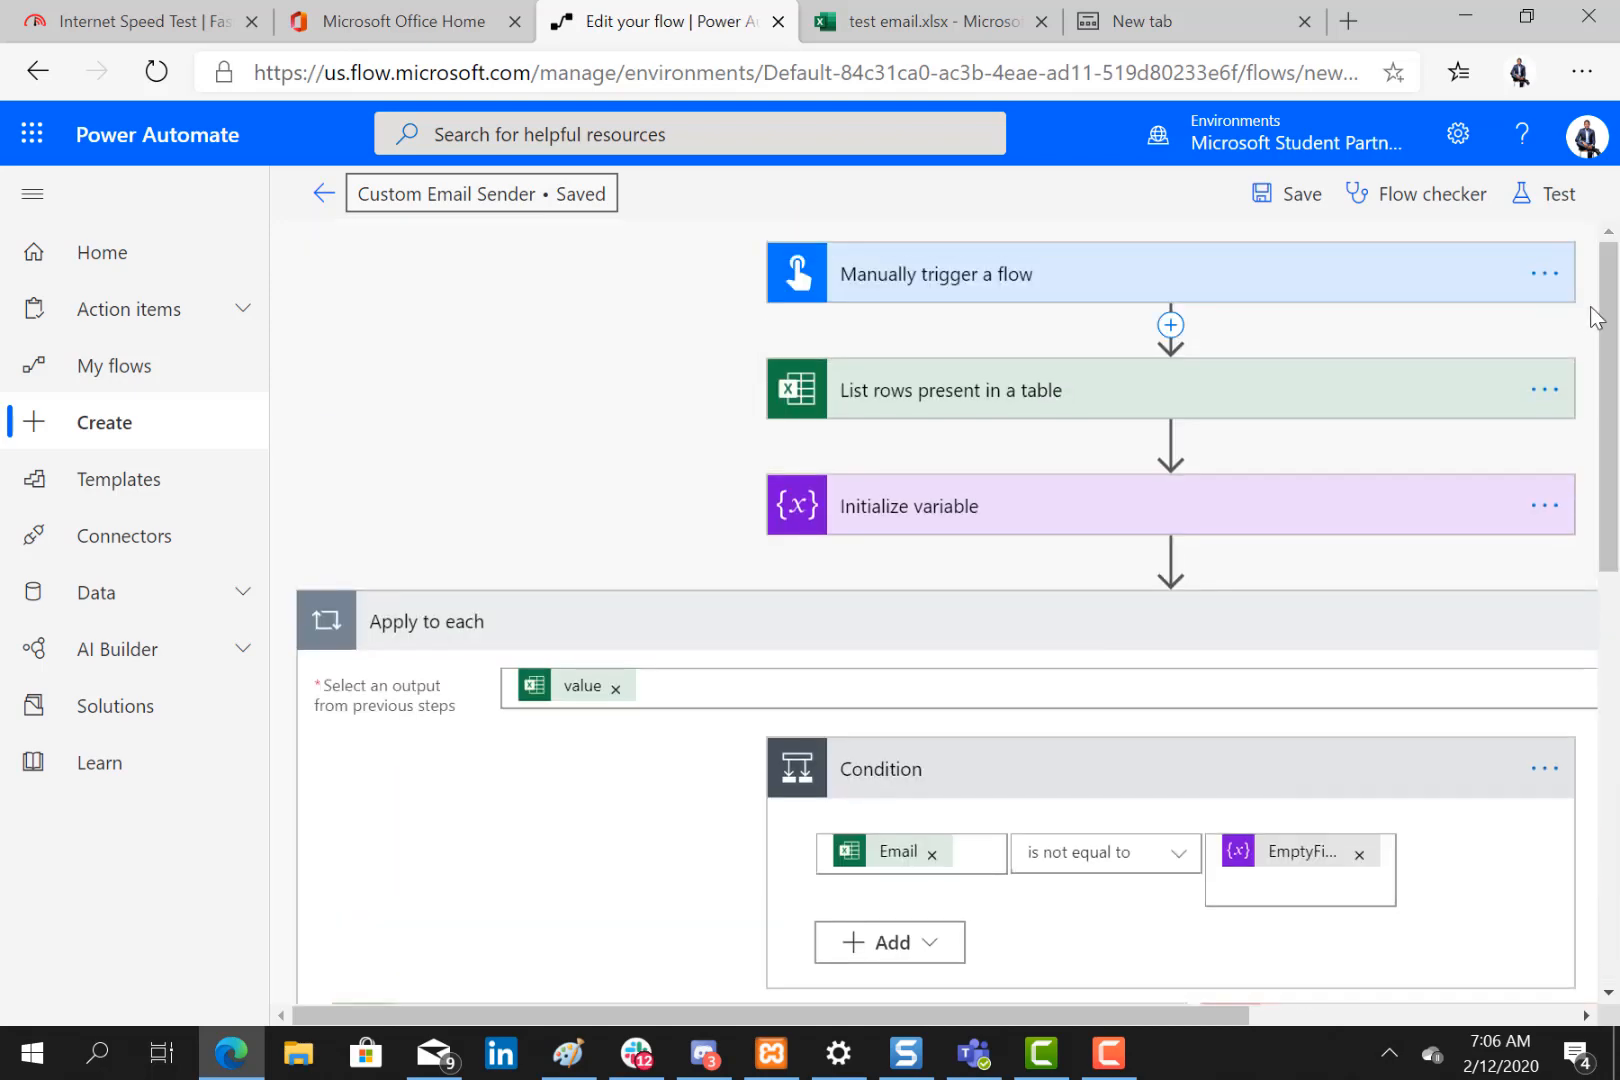
Start a test of the flow with the option I'll perform the trigger action, saving it as part of the test.
{"action": "left_click", "coordinate": [1547, 201]}
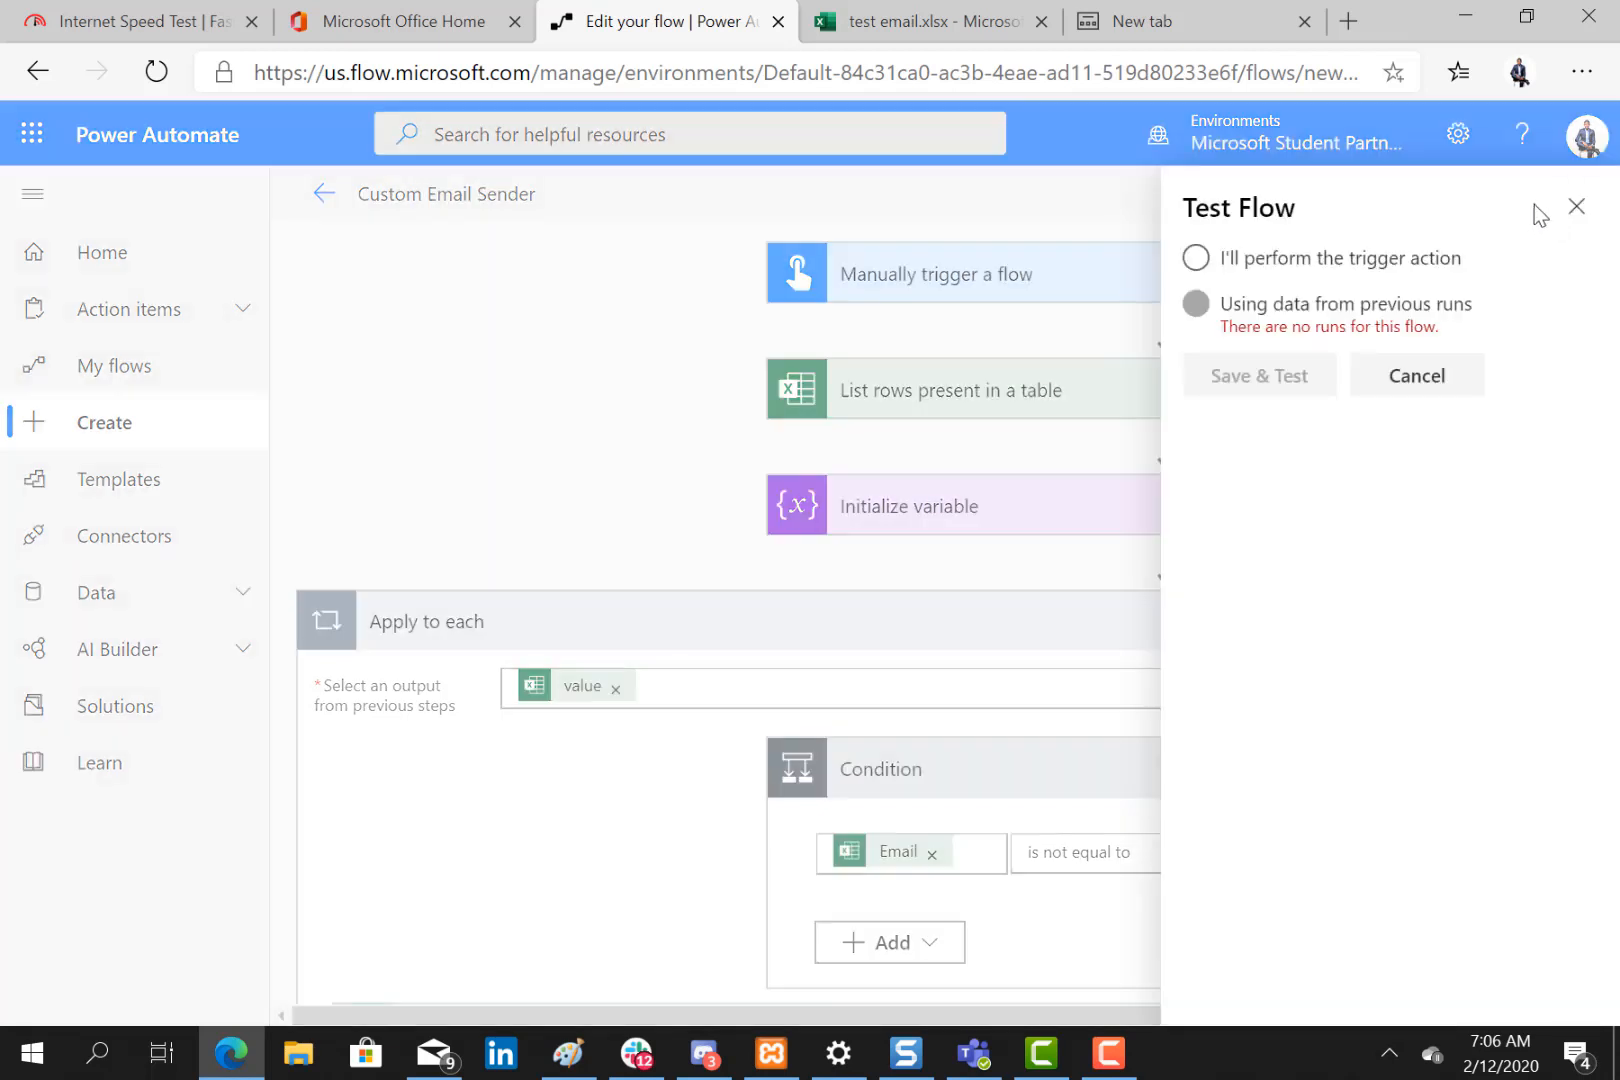
{"action": "left_click", "coordinate": [1197, 262]}
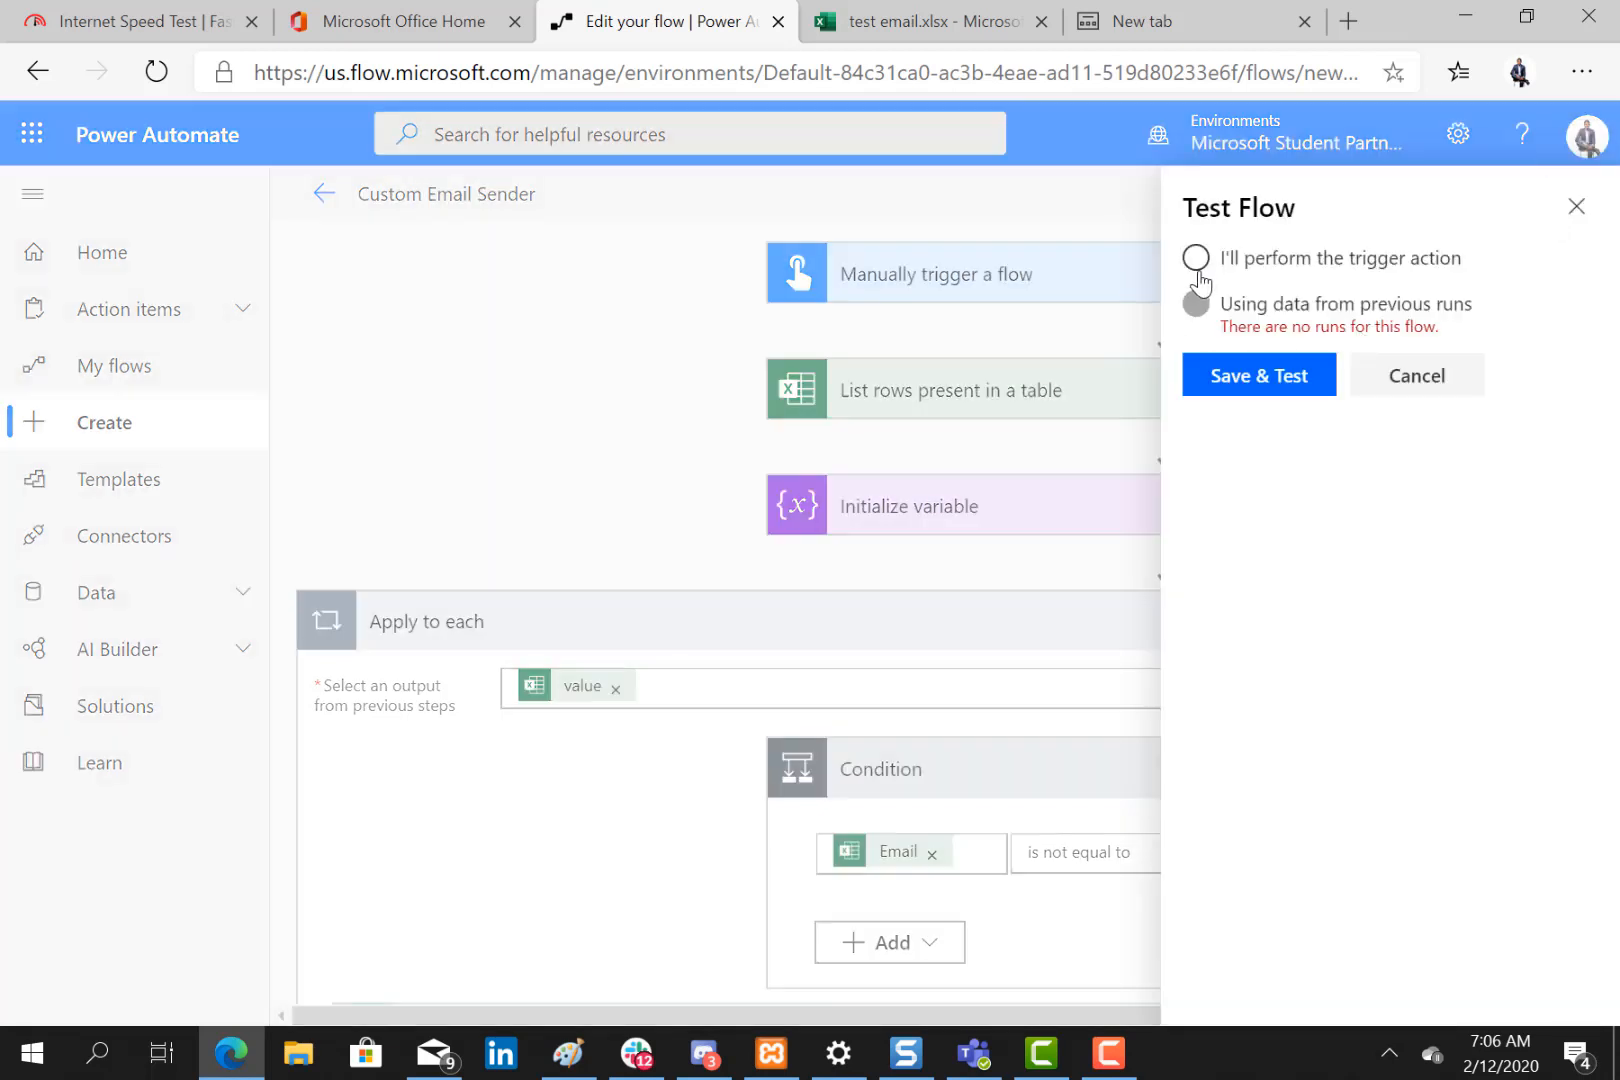
{"action": "left_click", "coordinate": [1256, 383]}
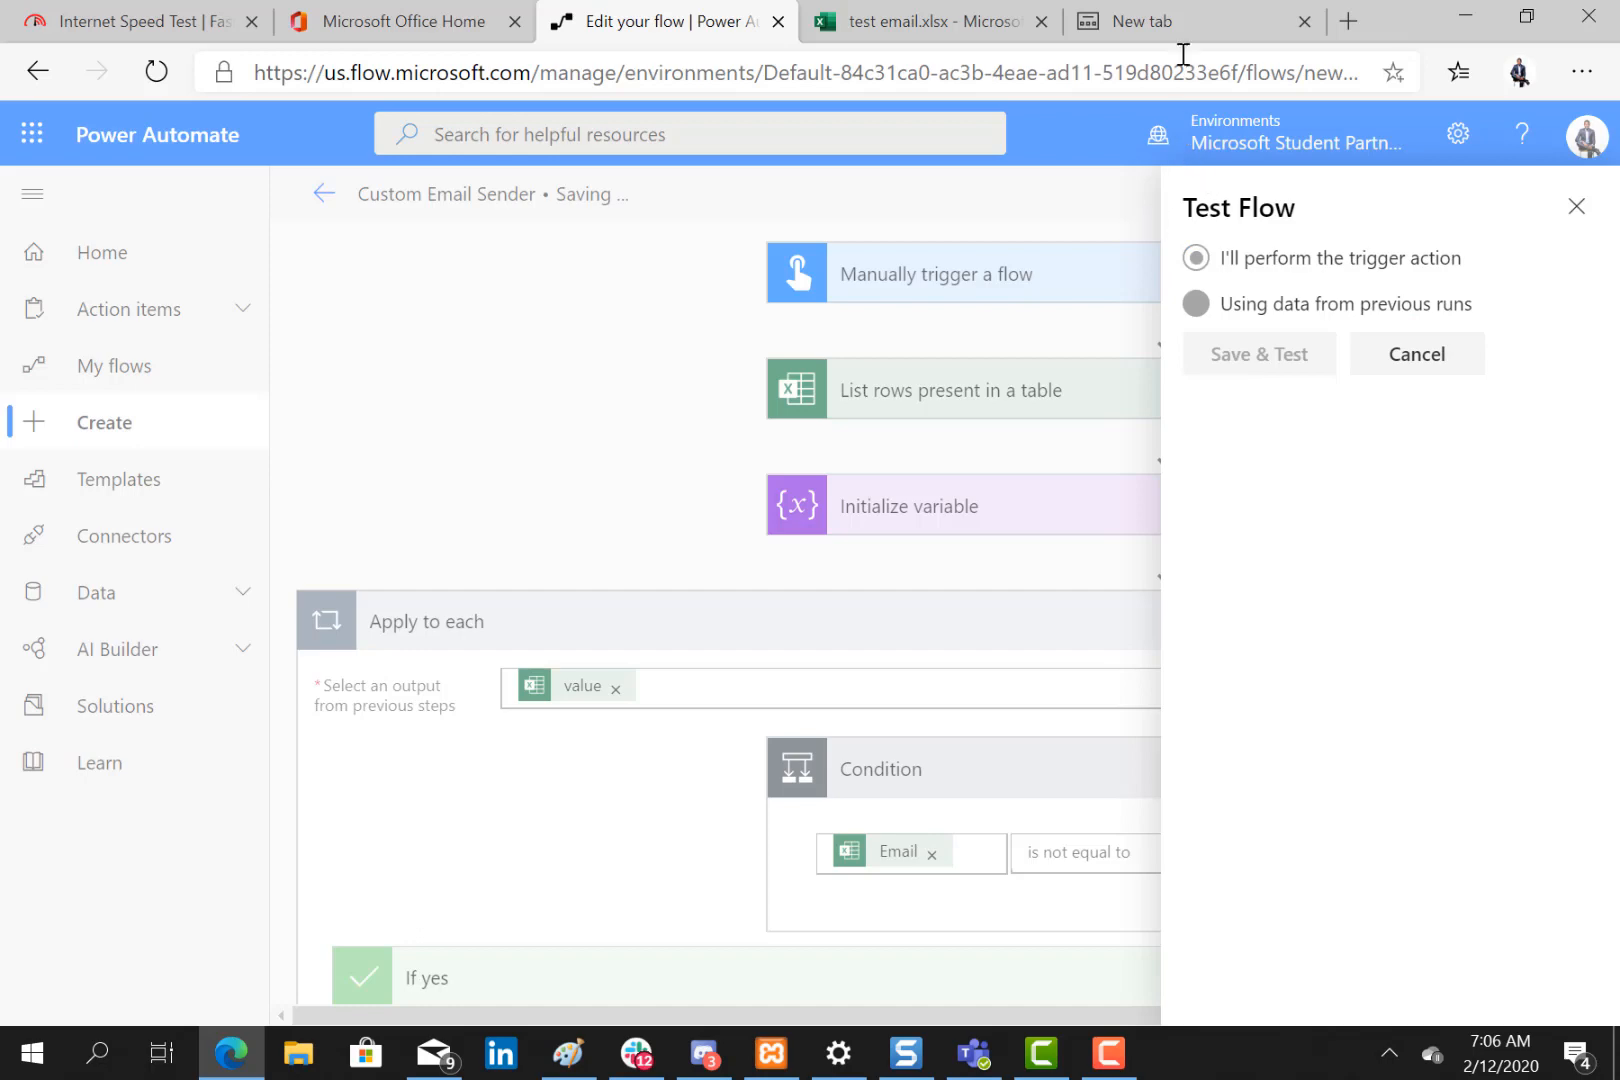
Try to open the Gmail inbox in the empty browser tab to check for the flow's emails.
{"action": "left_click", "coordinate": [1190, 8]}
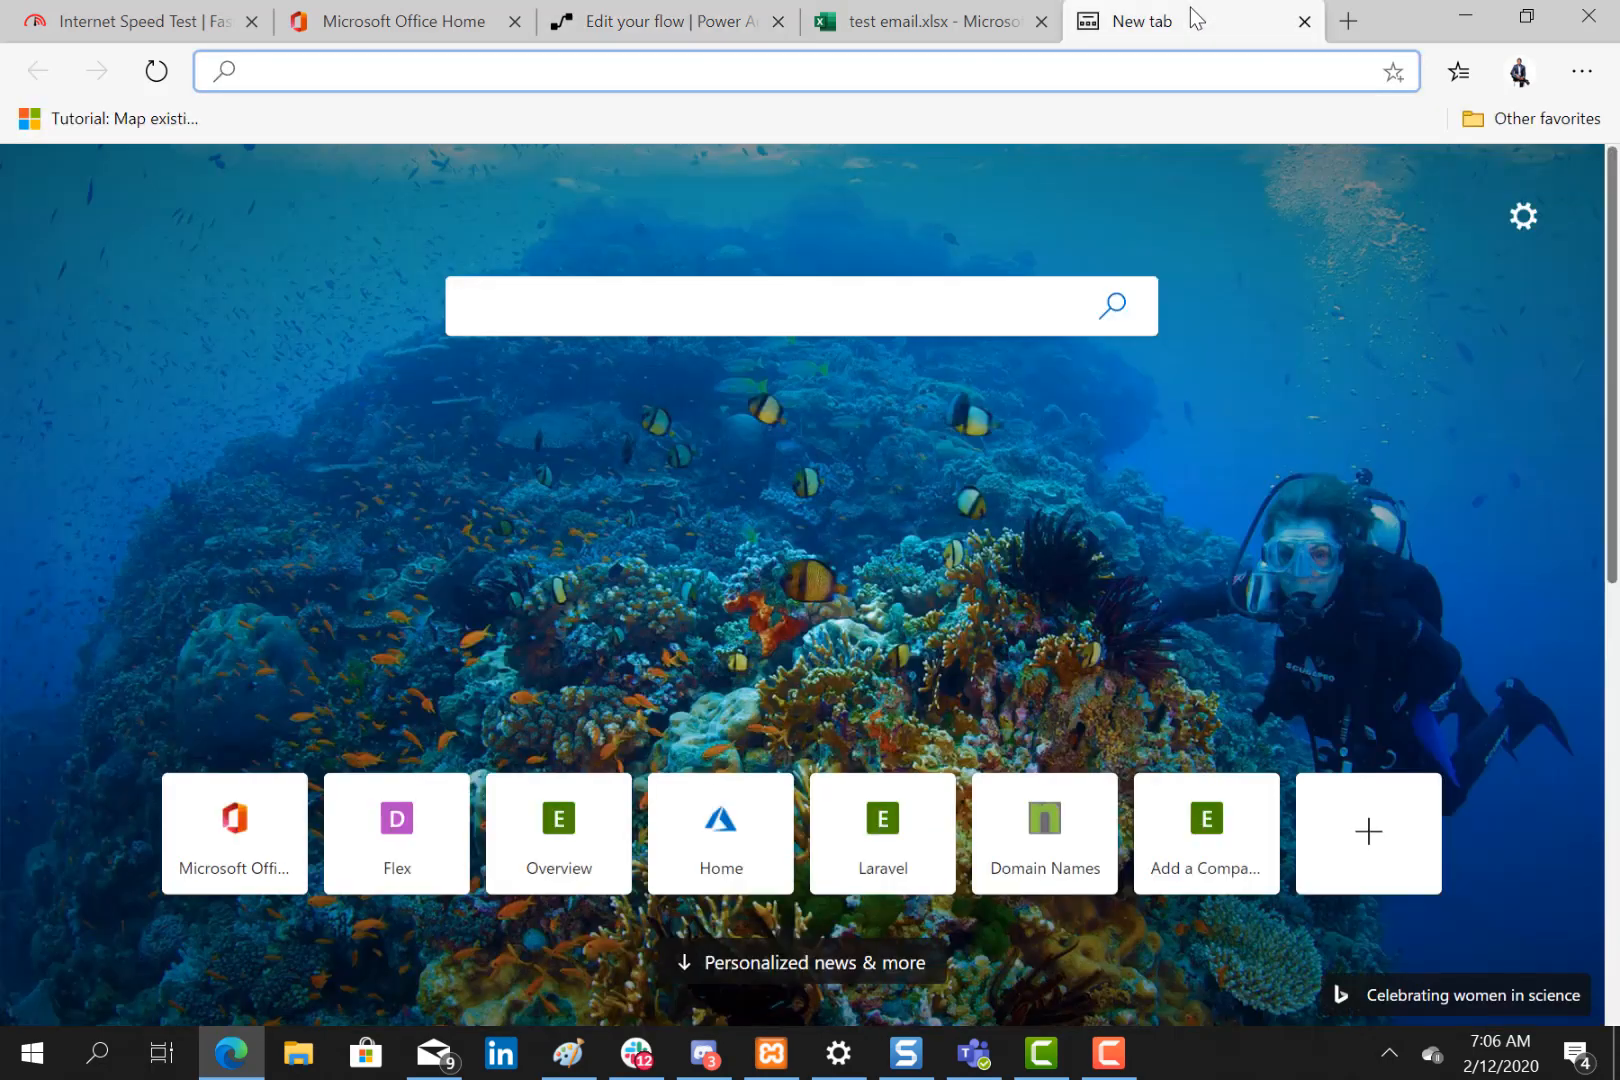
{"action": "type", "text": "em"}
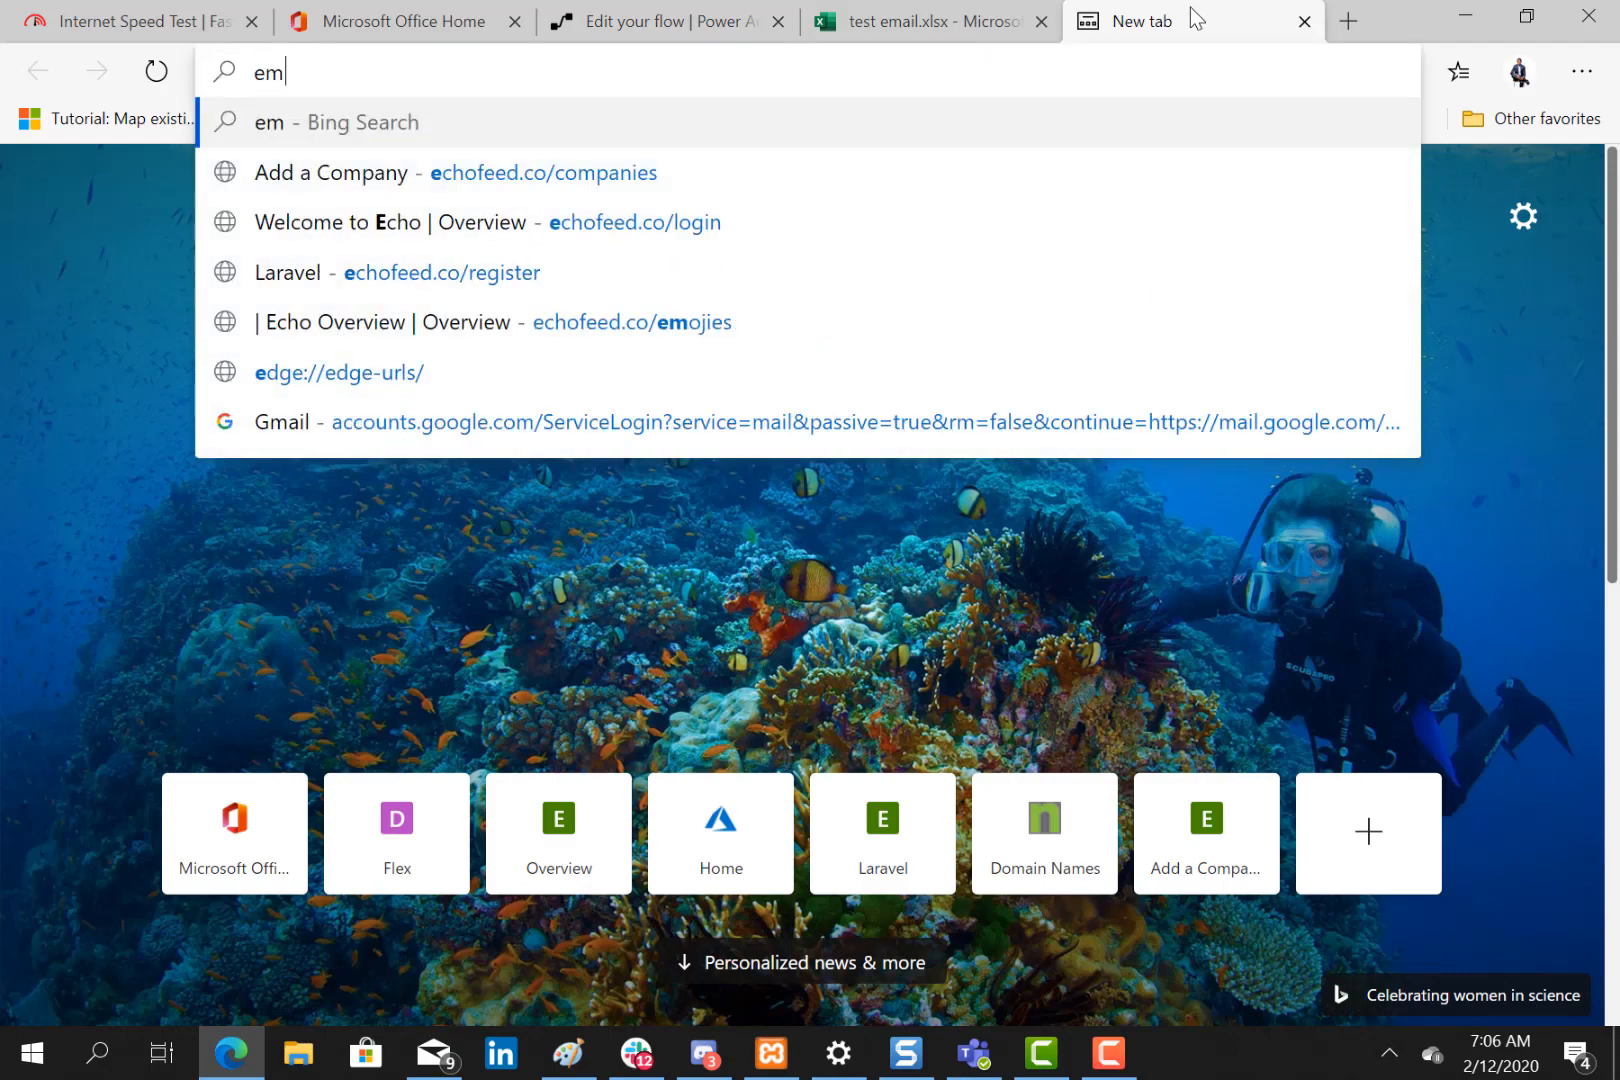
{"action": "key", "text": "Escape"}
{"action": "type", "text": "gmail"}
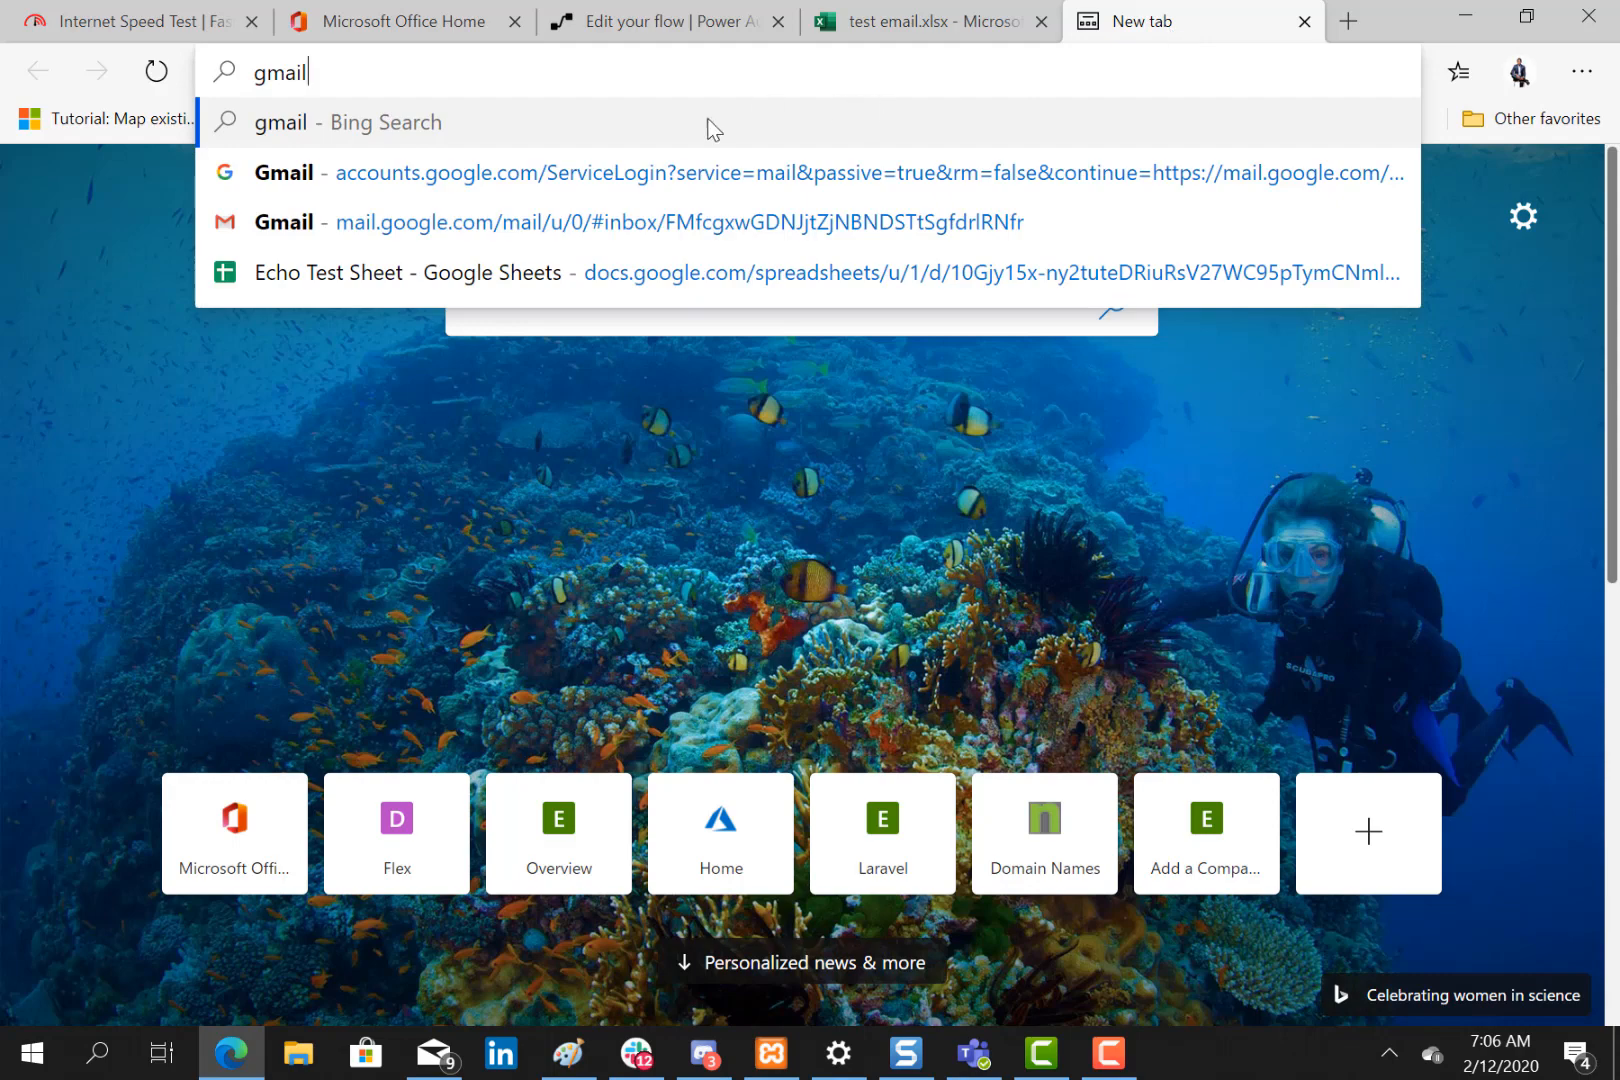
{"action": "left_click", "coordinate": [410, 229]}
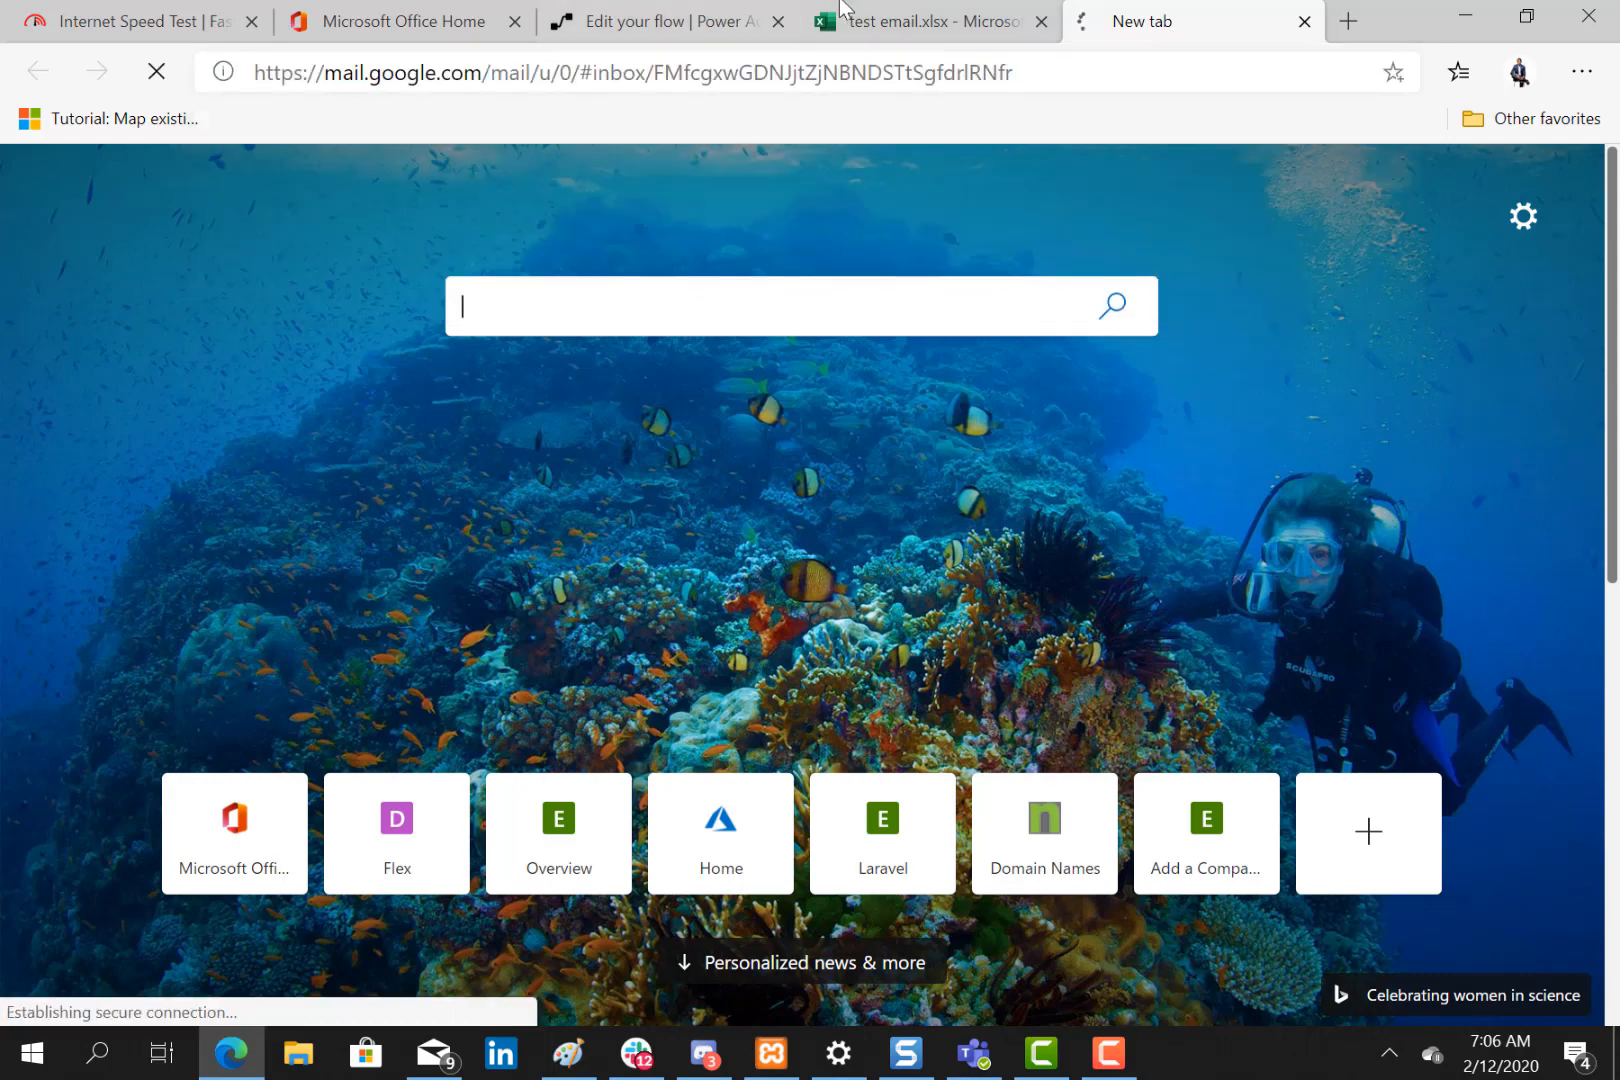
Check the recipients in the test email.xlsx workbook and recheck the Gmail page.
{"action": "left_click", "coordinate": [900, 21]}
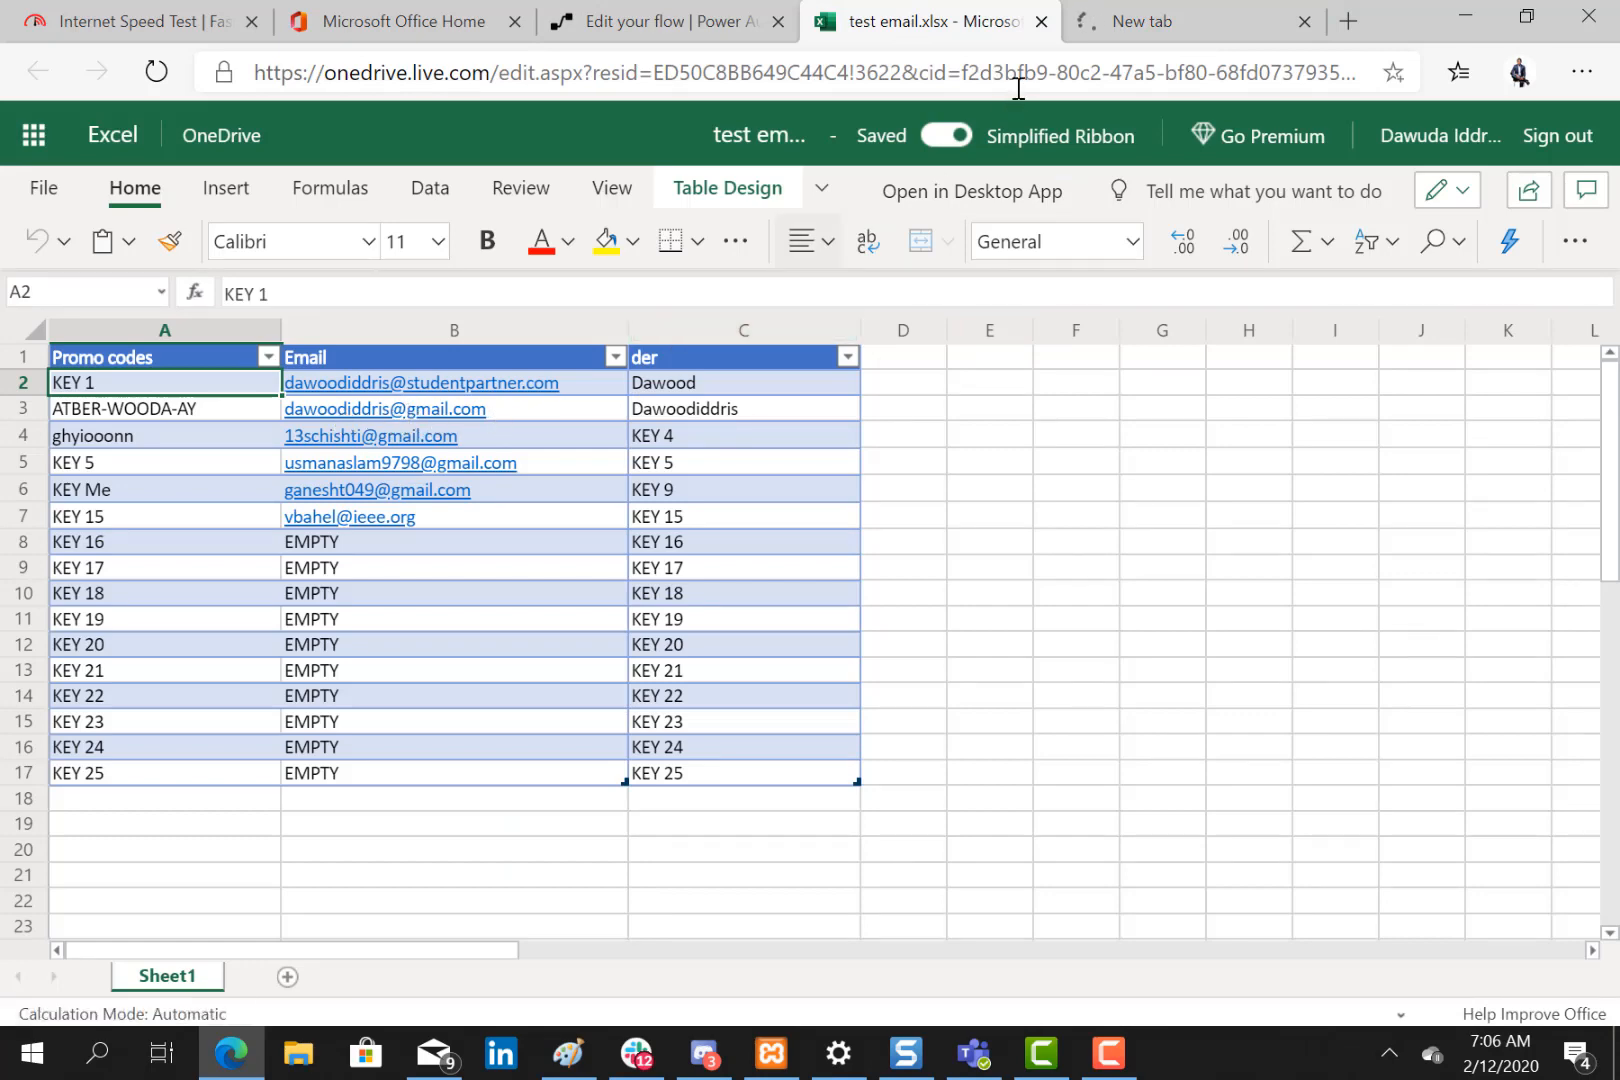
{"action": "left_click", "coordinate": [1171, 15]}
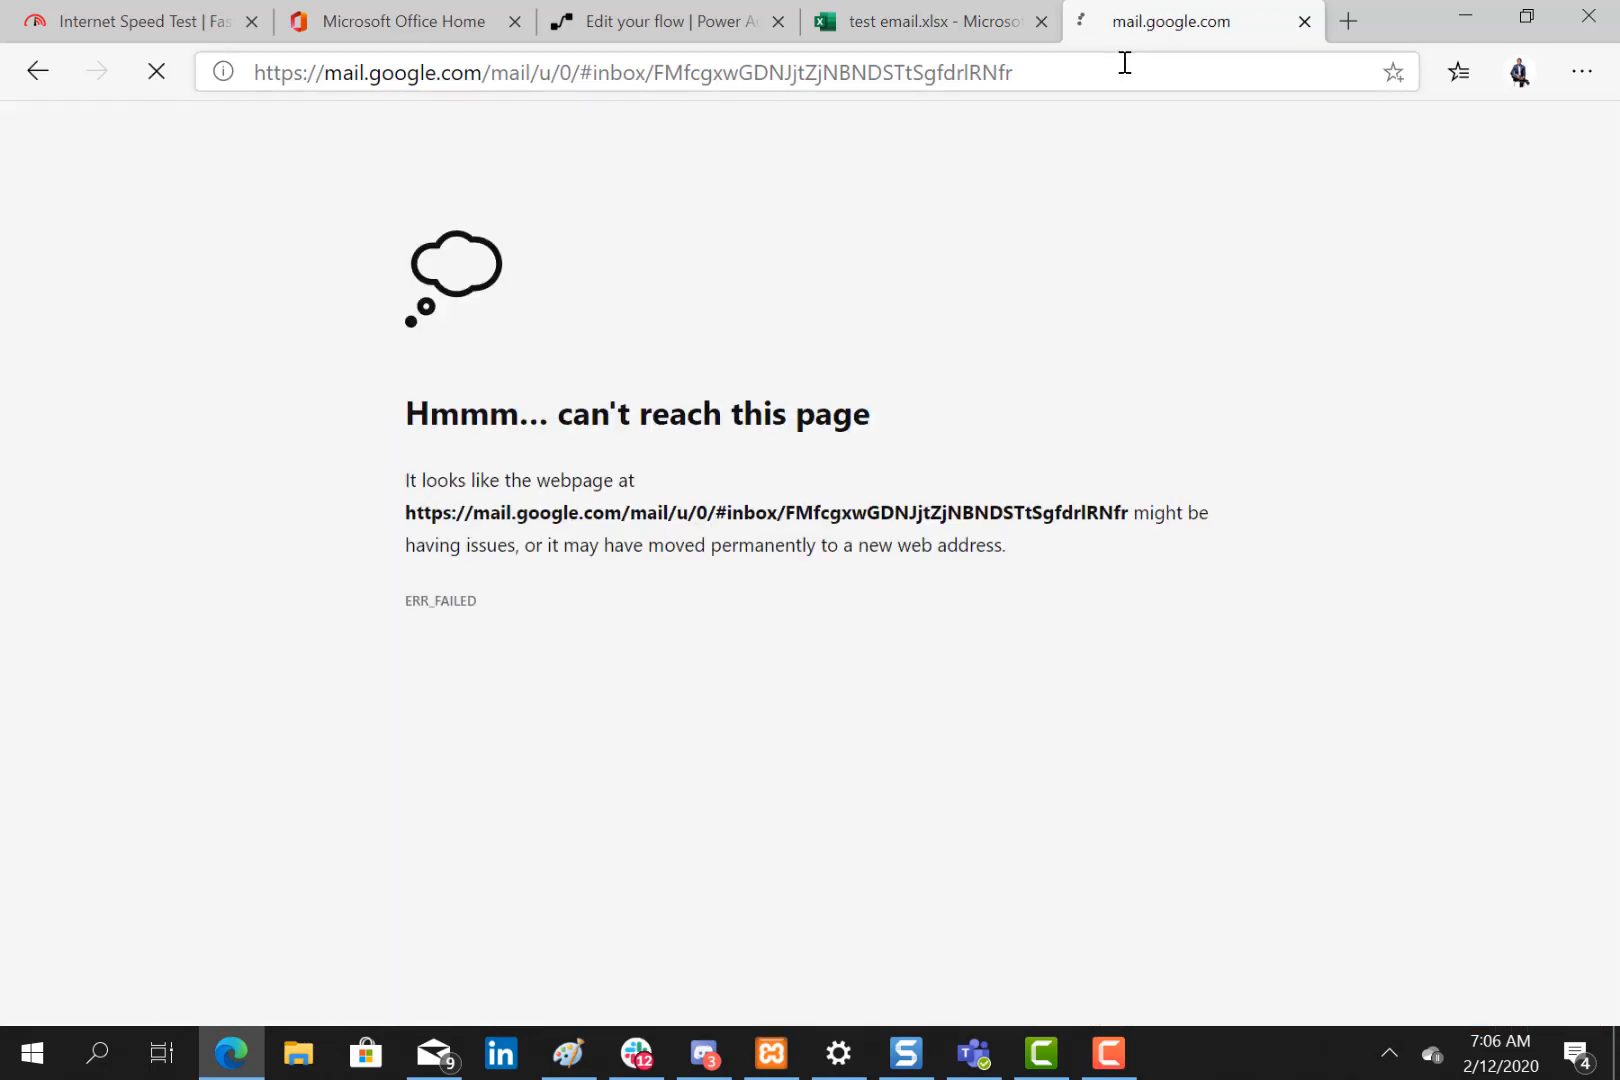
{"action": "left_click", "coordinate": [1128, 55]}
{"action": "left_click", "coordinate": [1128, 56]}
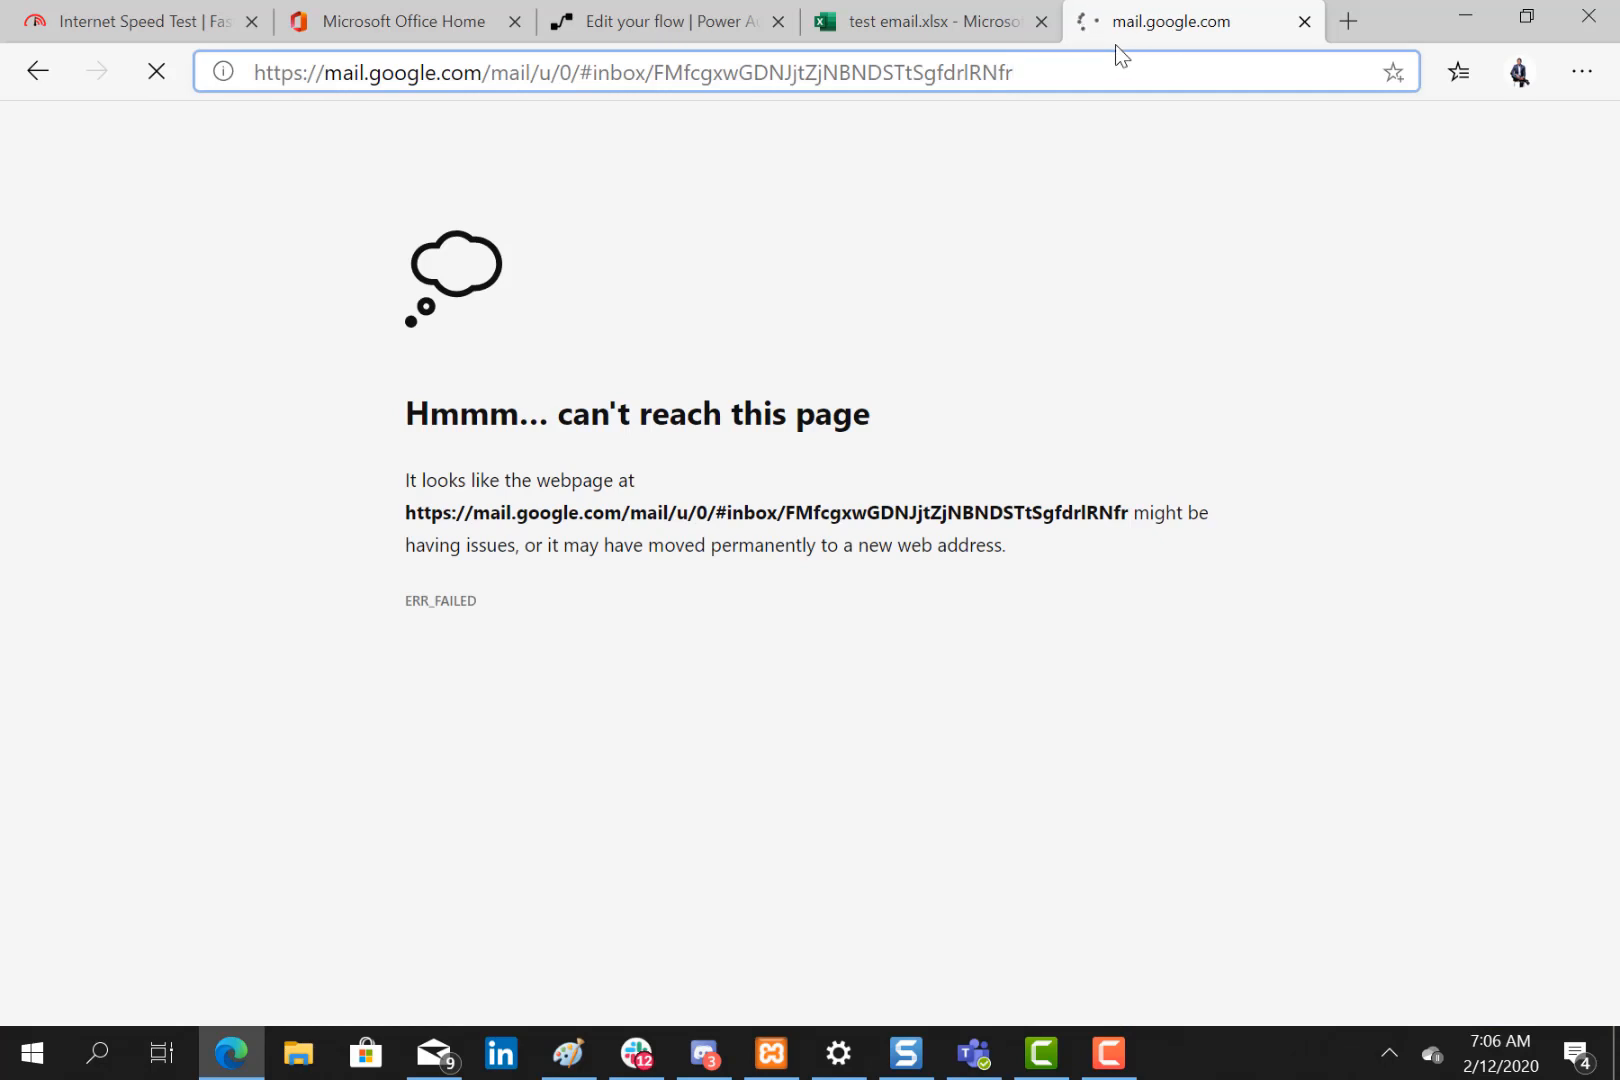
Try to open the Outlook mailbox at outlook.office.com/owa/ in an additional browser tab.
{"action": "left_click", "coordinate": [1347, 22]}
{"action": "type", "text": "out"}
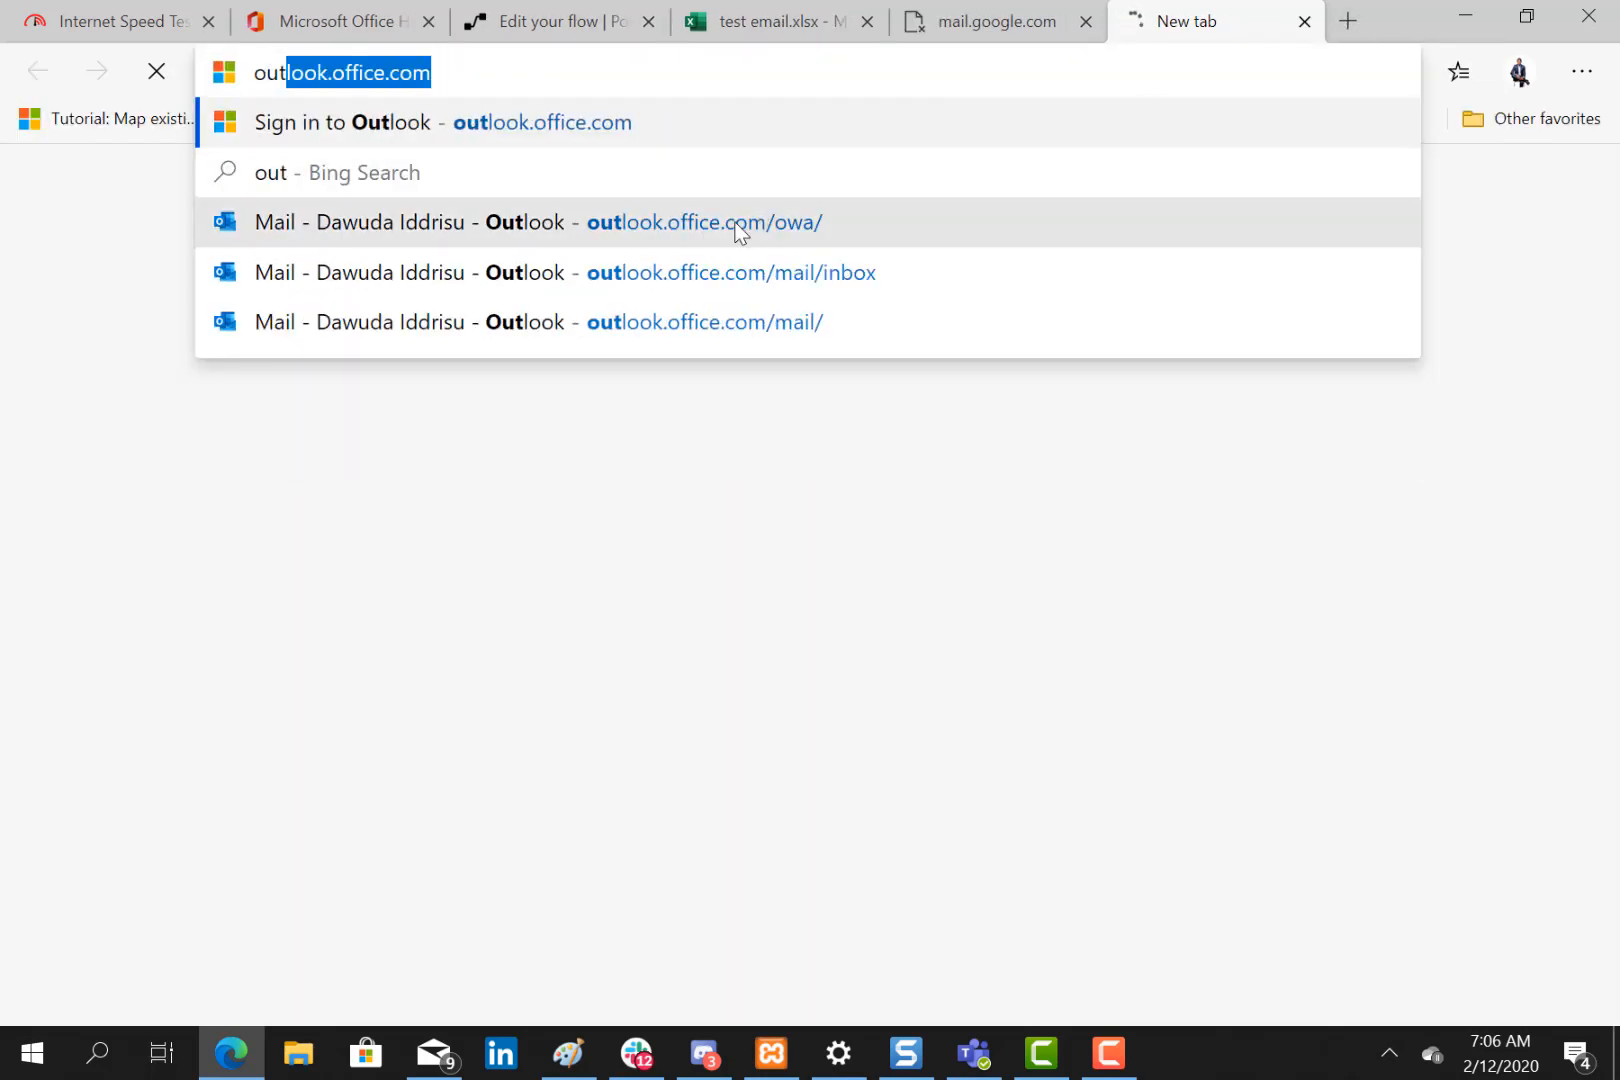
{"action": "left_click", "coordinate": [738, 228]}
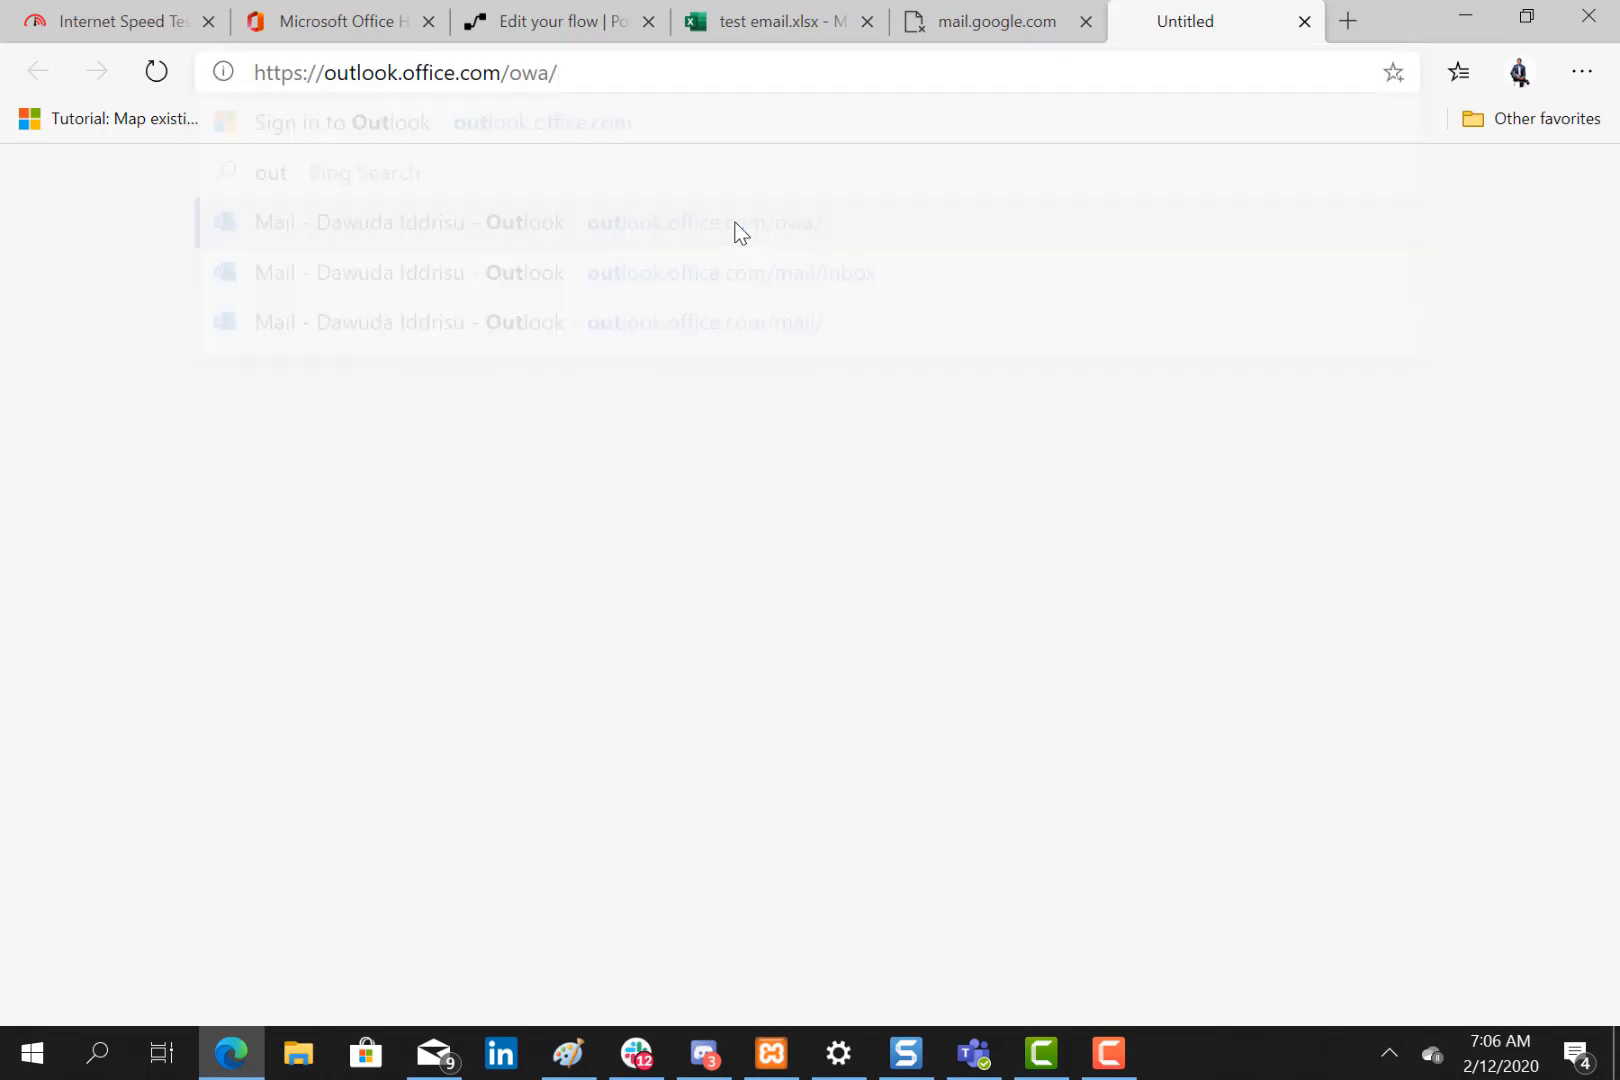
{"action": "left_click", "coordinate": [1038, 32]}
{"action": "left_click", "coordinate": [1212, 25]}
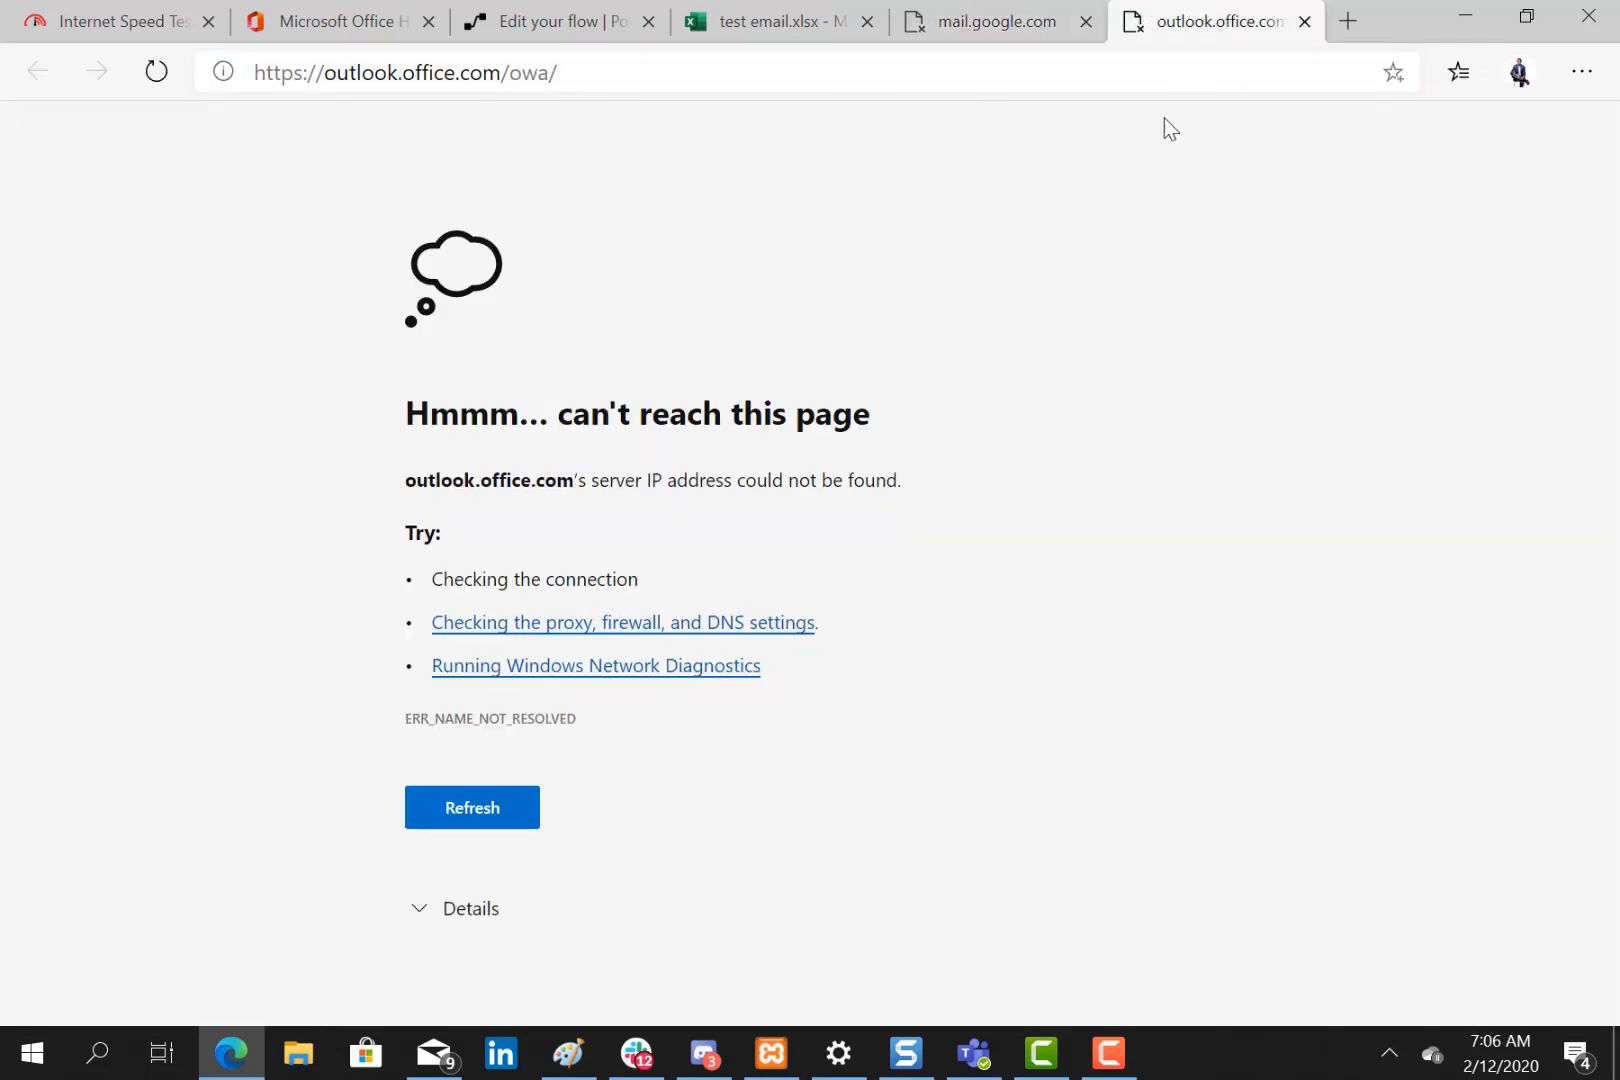
Return to the Custom Email Sender flow in Power Automate and sign back in to the ended session.
{"action": "left_click", "coordinate": [997, 21]}
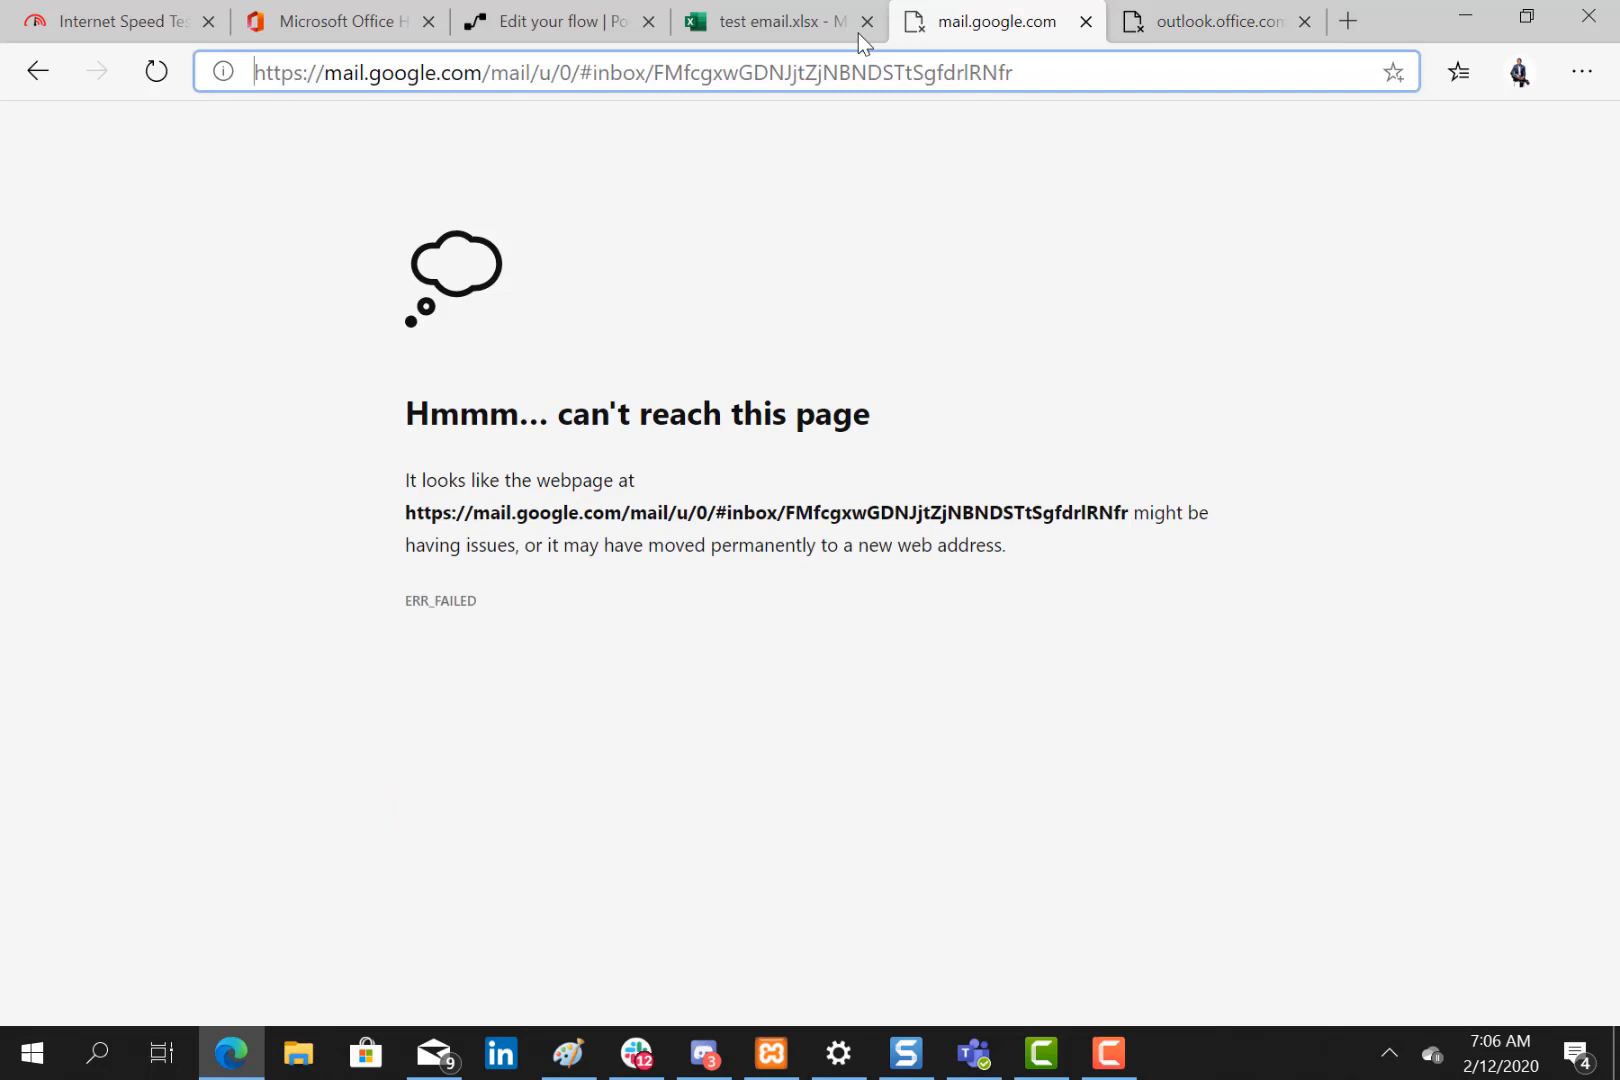
{"action": "left_click", "coordinate": [754, 23]}
{"action": "left_click", "coordinate": [528, 26]}
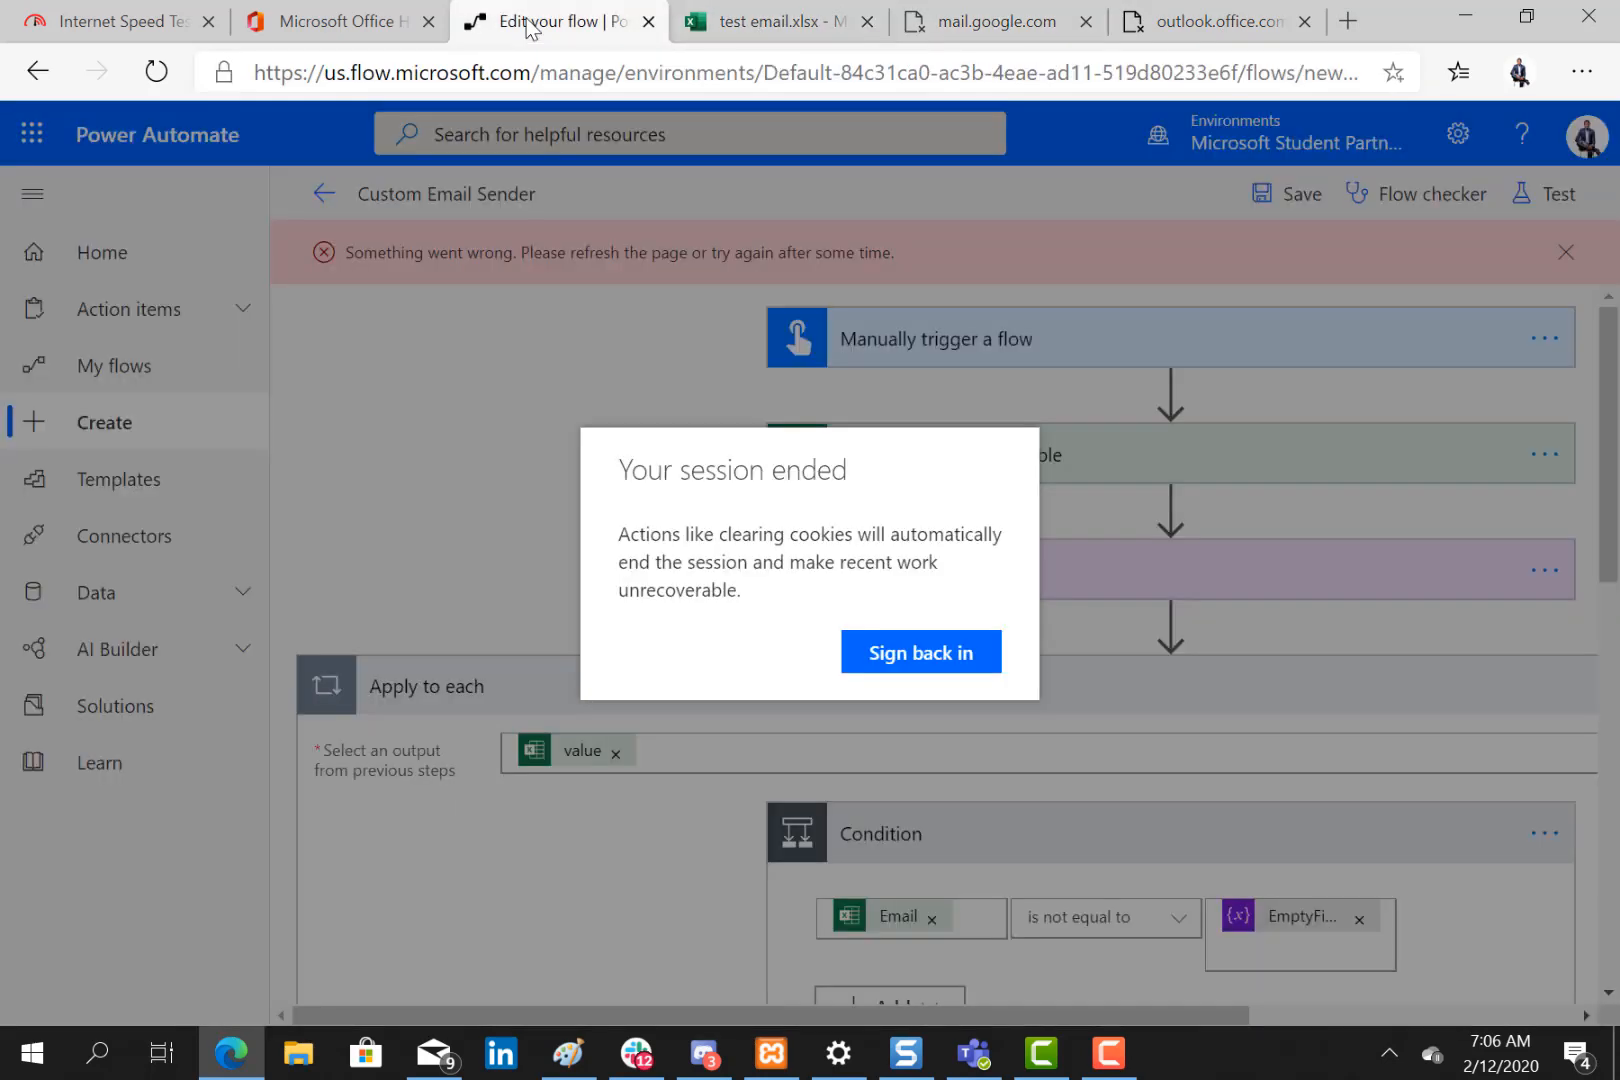
{"action": "left_click", "coordinate": [914, 664]}
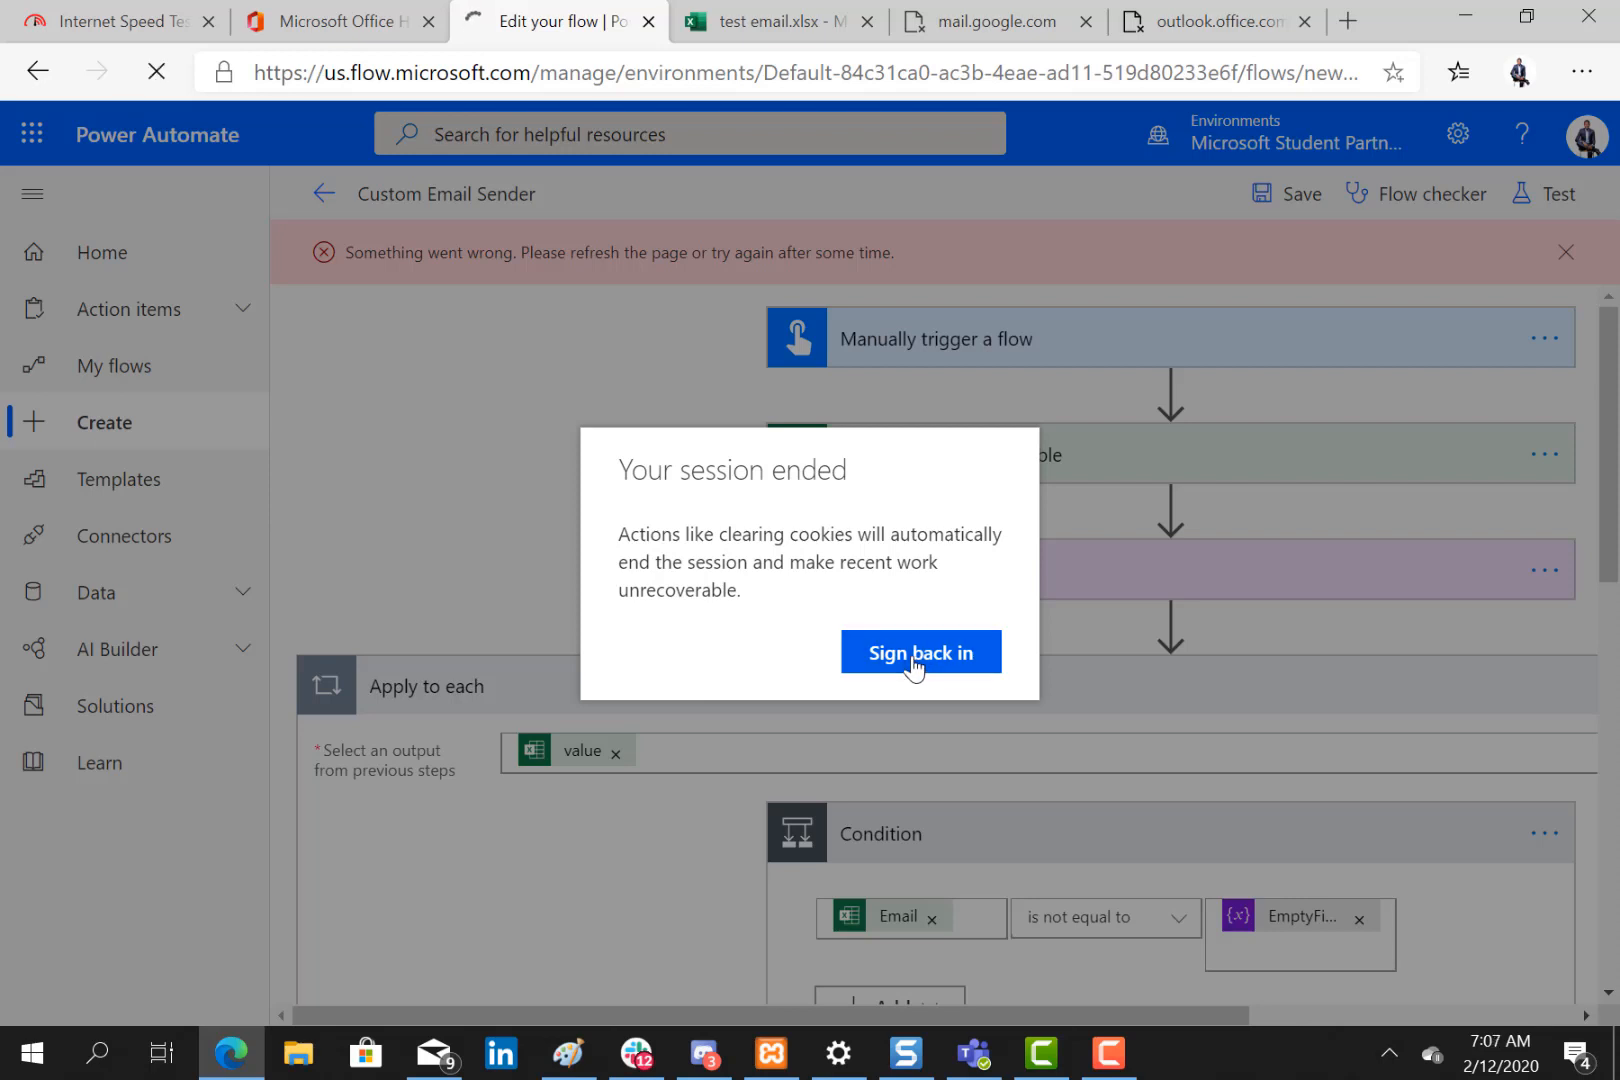